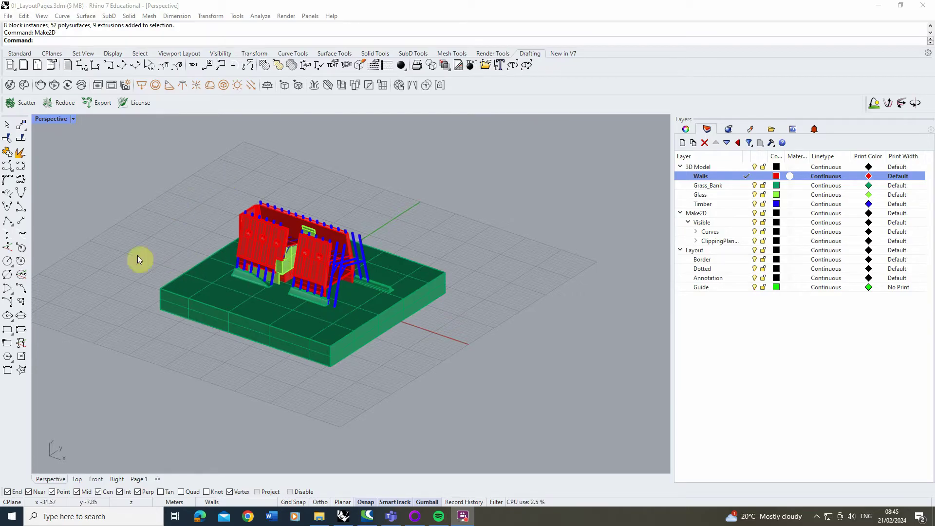
Examine the existing 2D plan, elevation, section and perspective drawings in the enlarged Top view.
double_click(54, 119)
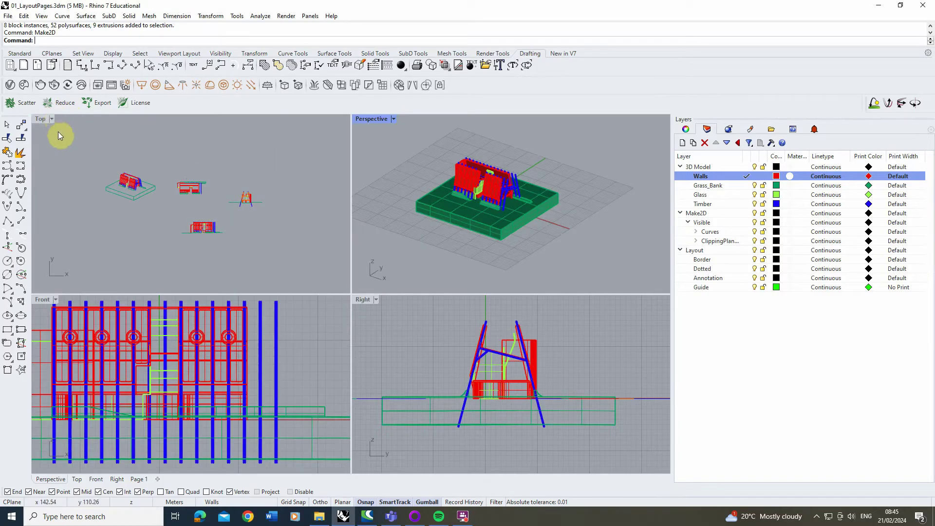
double_click(42, 120)
scroll(396, 352, up, 5)
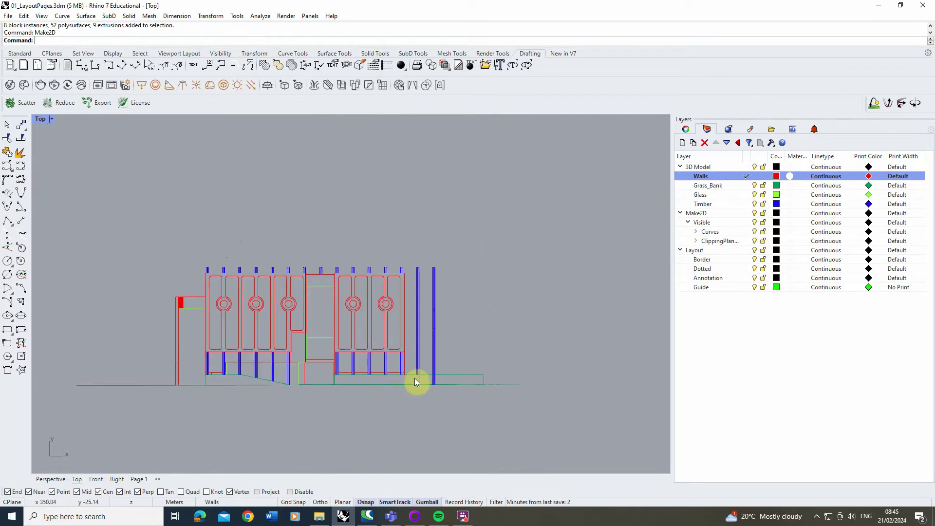
scroll(422, 389, down, 5)
scroll(273, 246, up, 2)
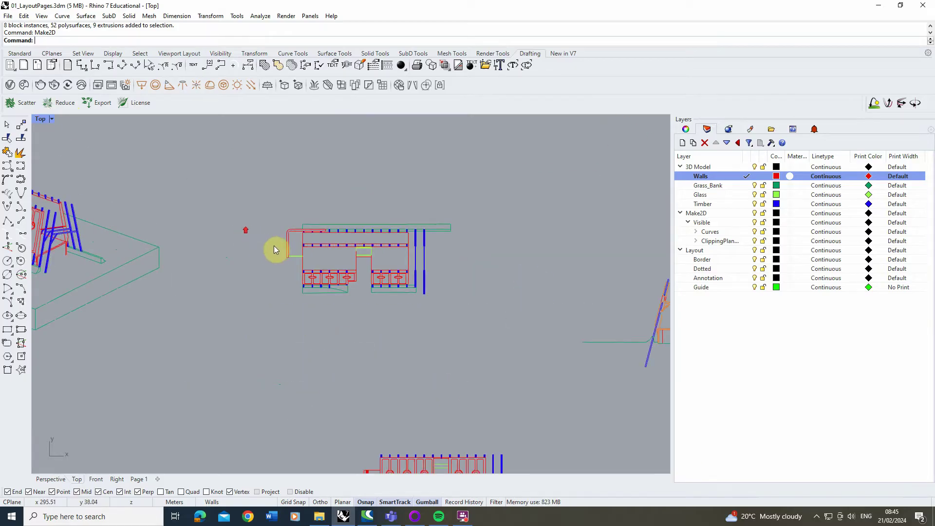
scroll(276, 212, down, 2)
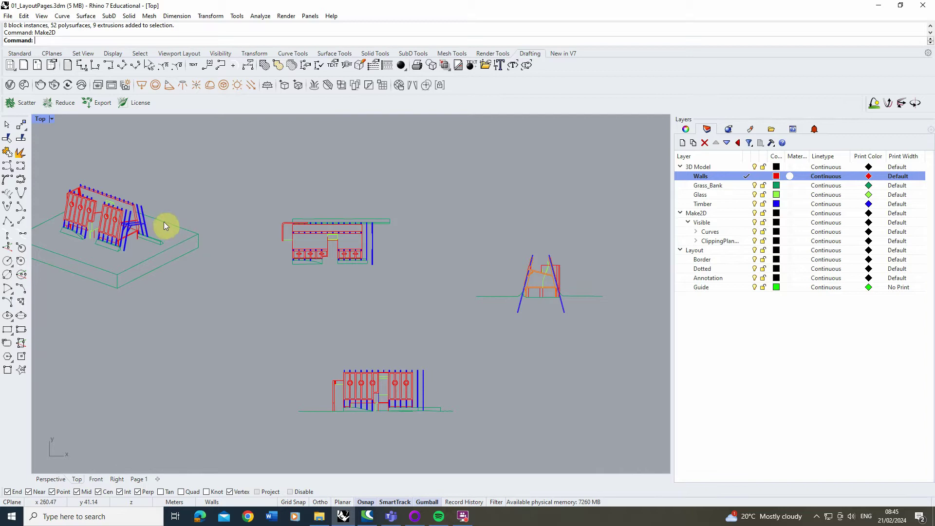
double_click(41, 118)
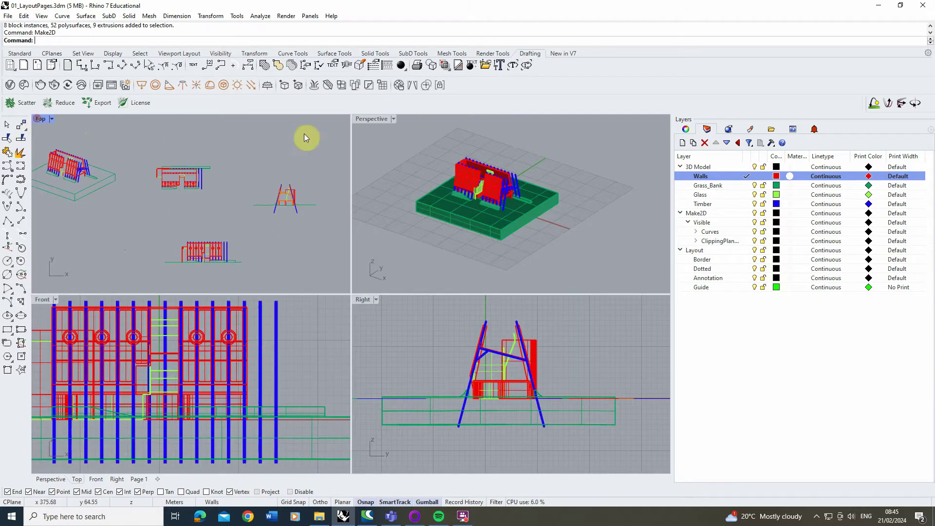
Generate a Make2D drawing of the whole model from the Perspective view, with scene silhouette and viewport rectangle switched off.
double_click(365, 119)
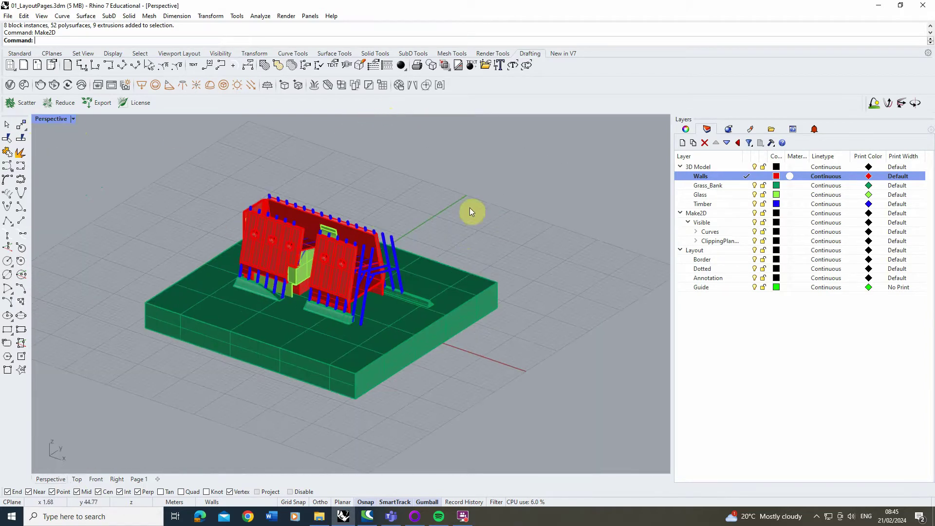
drag(549, 149, 113, 434)
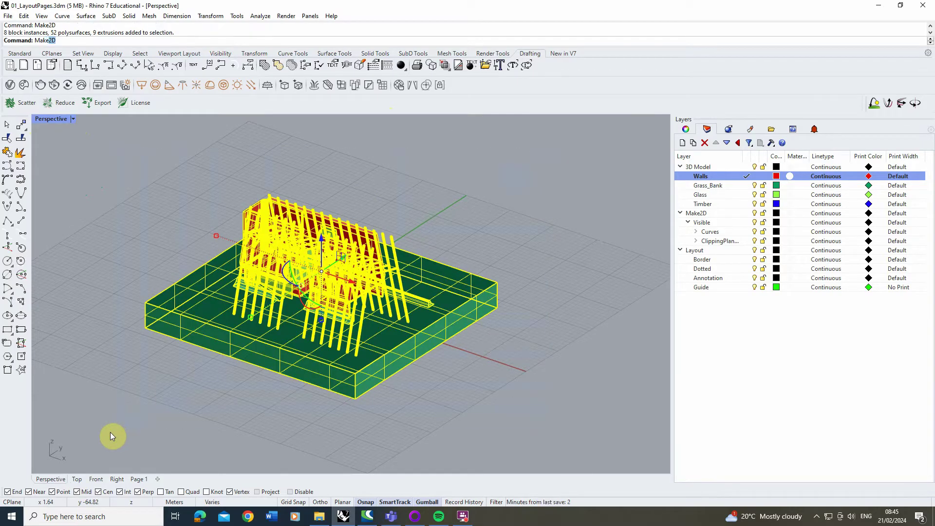
key(Return)
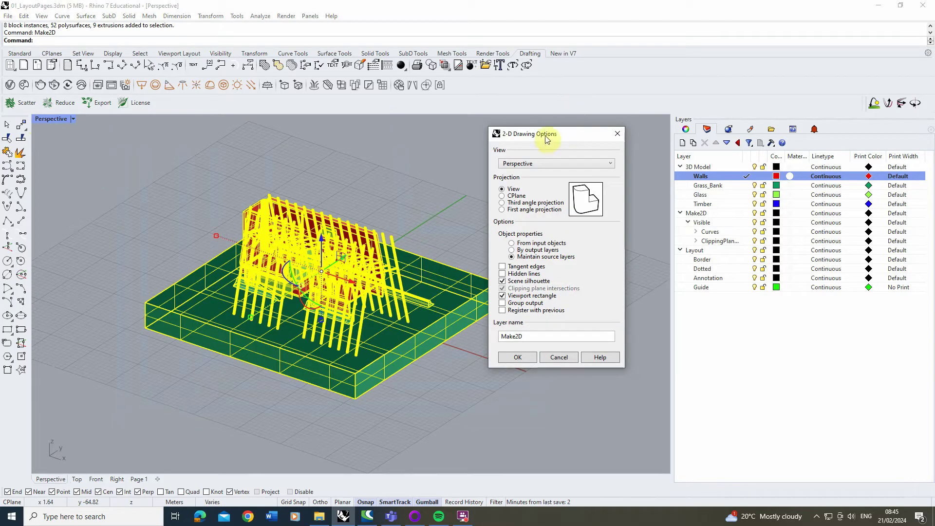
drag(545, 132, 556, 136)
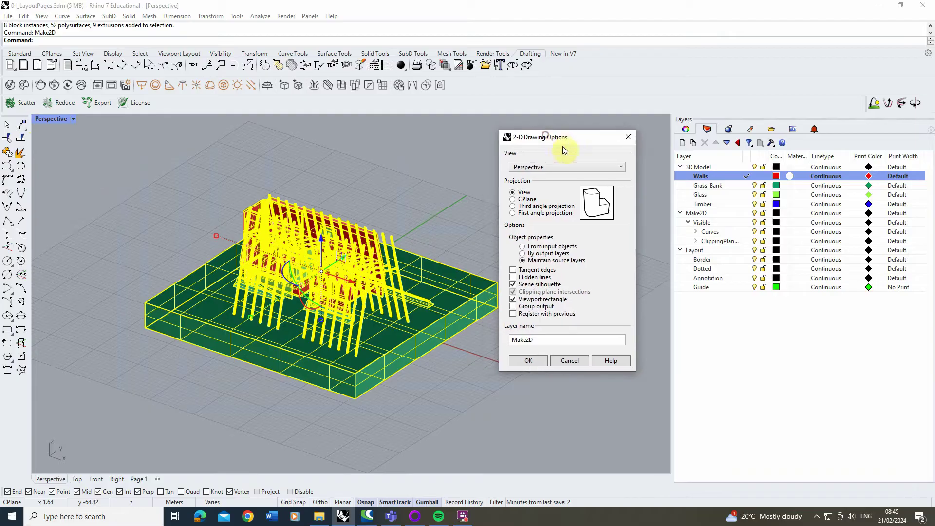
click(513, 285)
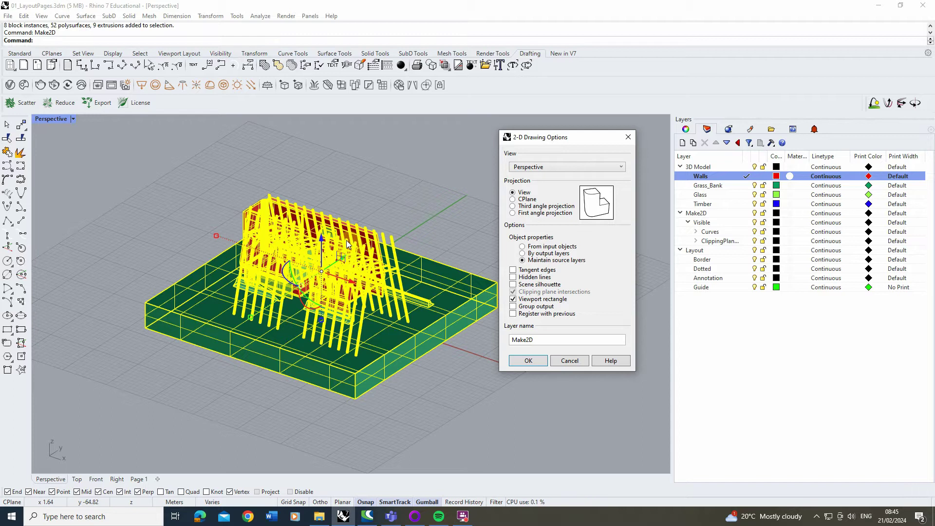
click(512, 299)
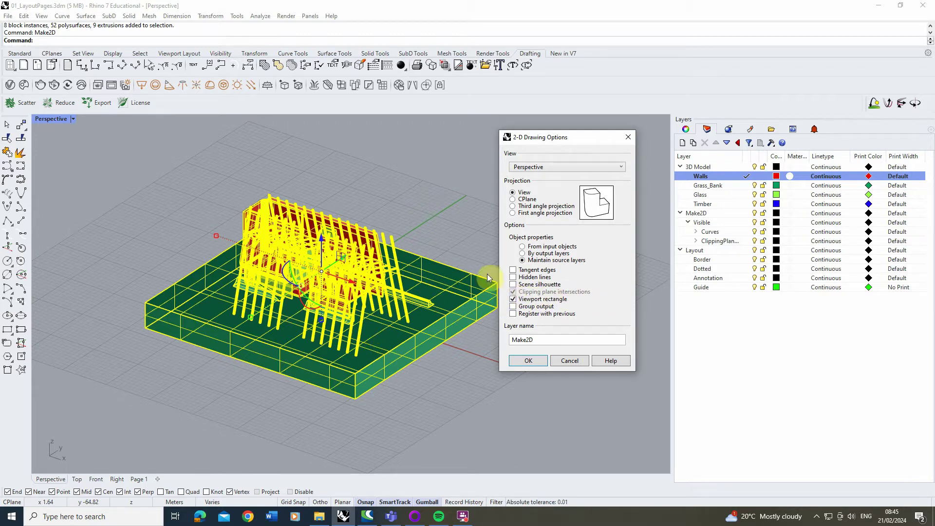
click(513, 299)
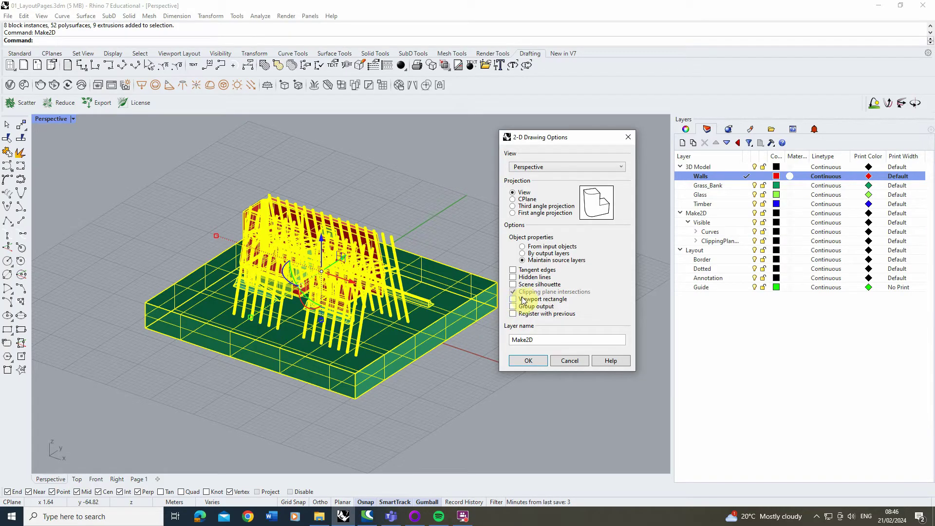
click(528, 361)
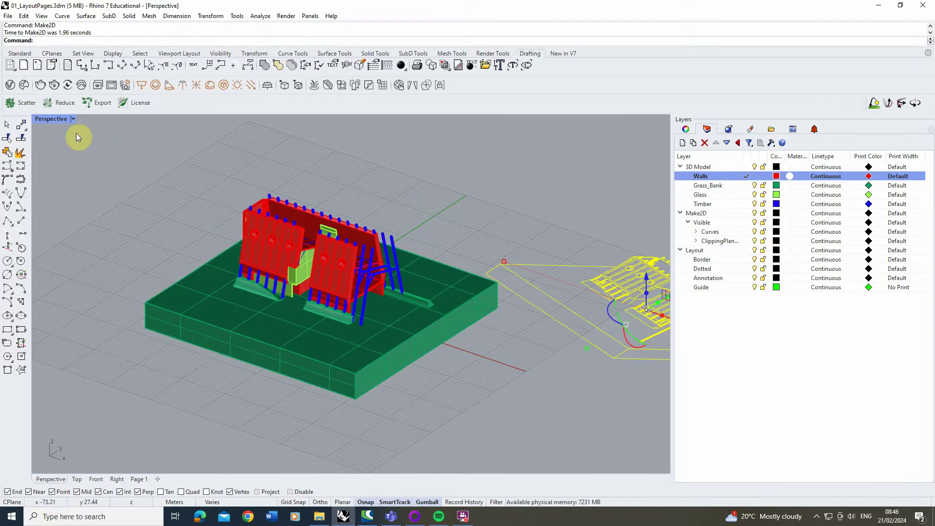
In the Top view, move the new 2D perspective drawing horizontally into the empty space beside the existing perspective drawing.
scroll(159, 236, down, 3)
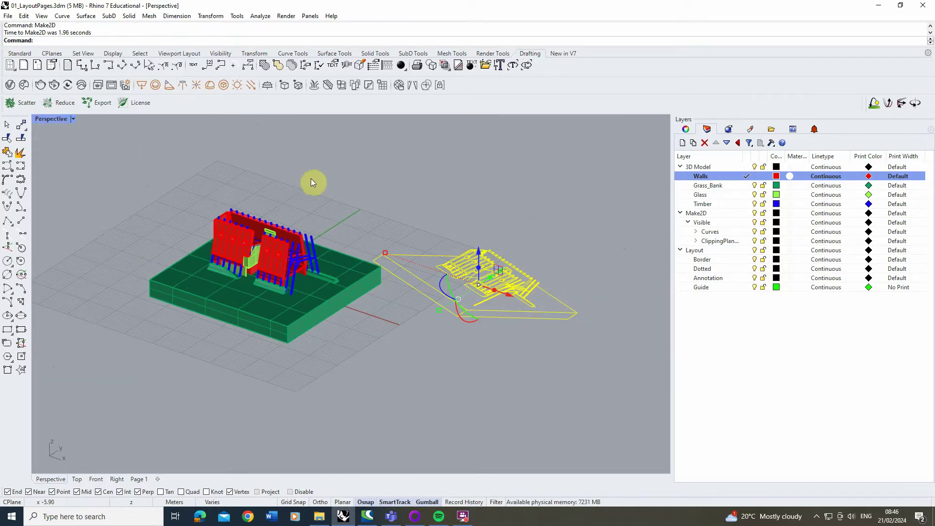
double_click(51, 119)
double_click(44, 120)
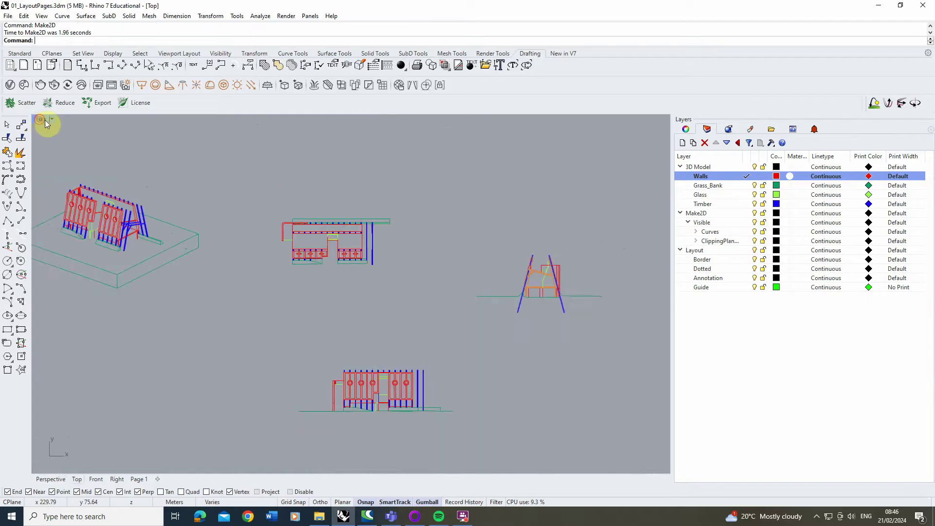
shift+scroll(436, 299, down, 3)
drag(230, 280, 344, 281)
scroll(297, 288, up, 3)
click(357, 311)
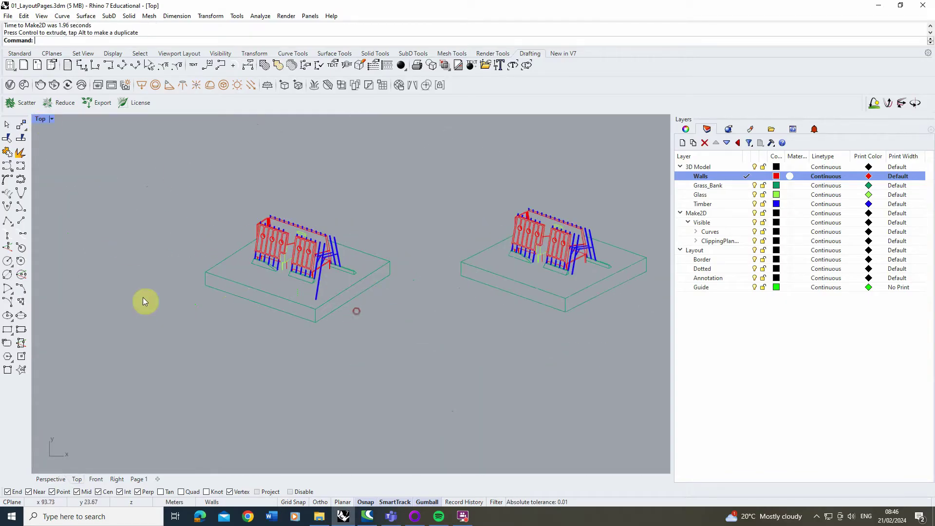
scroll(190, 298, down, 4)
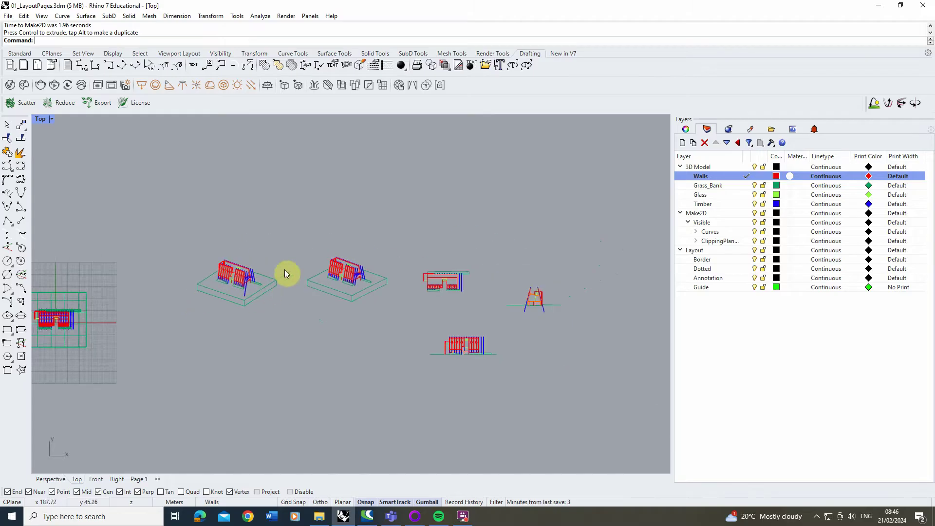
scroll(588, 345, up, 3)
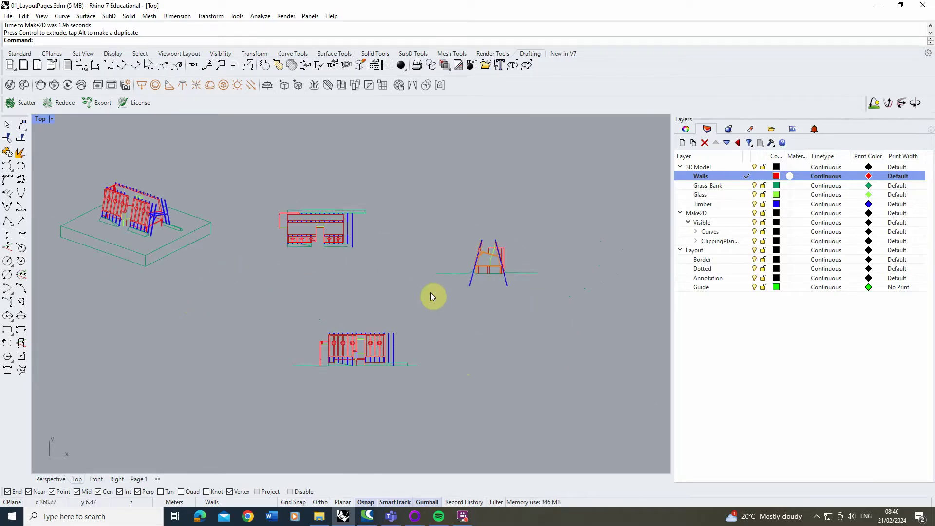
Create a new layout page, entering A1_Drawing as its name, with size A1 (594mm x 841mm) and landscape orientation.
double_click(39, 118)
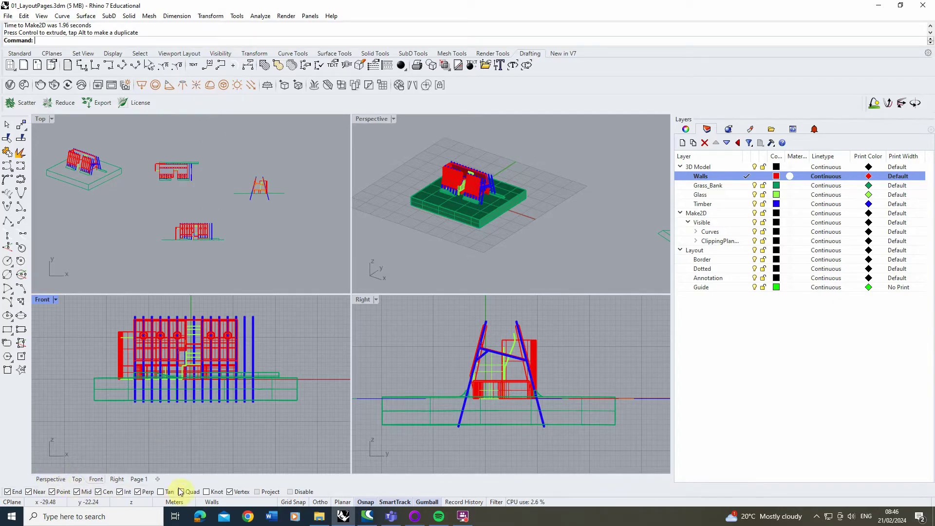
click(157, 480)
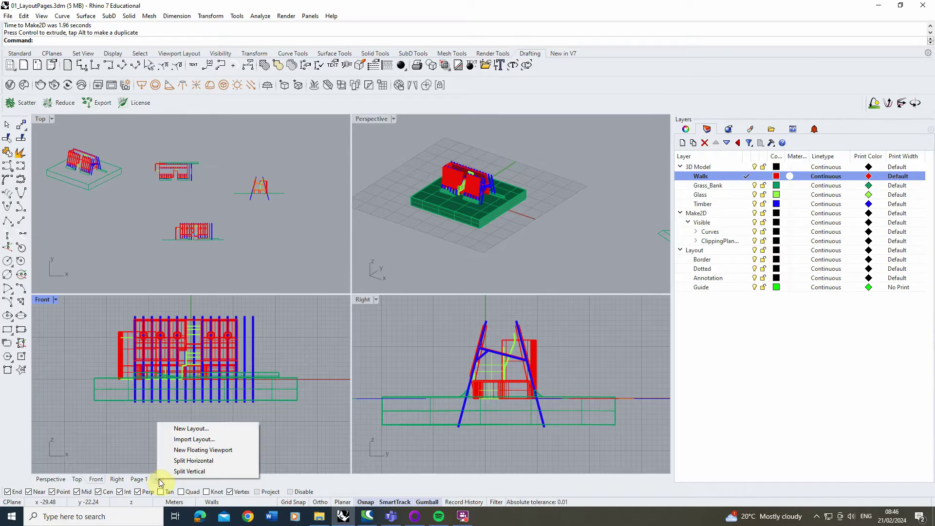
click(199, 429)
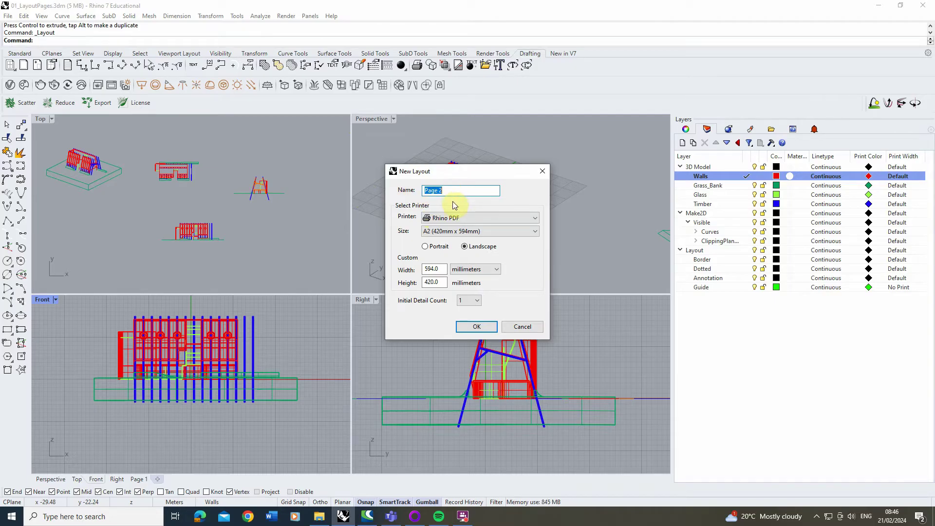
text(A1_Drawing)
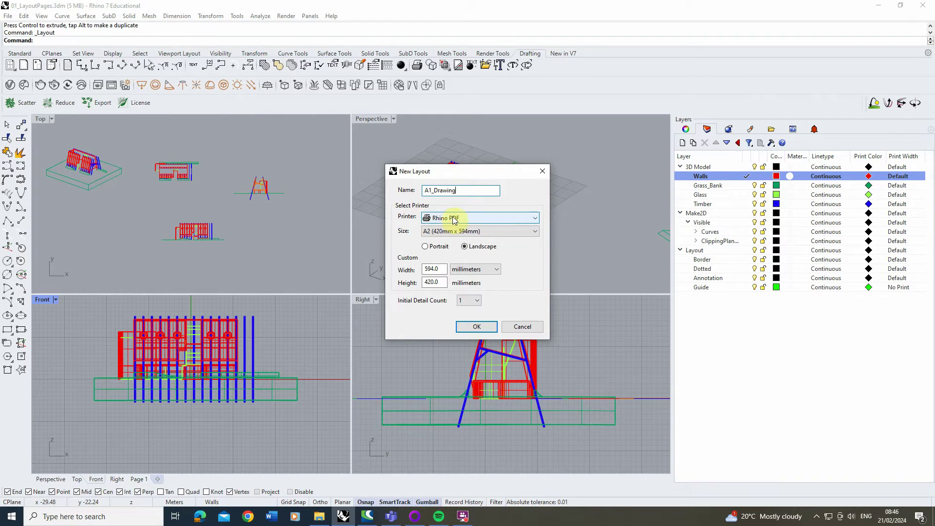
click(448, 231)
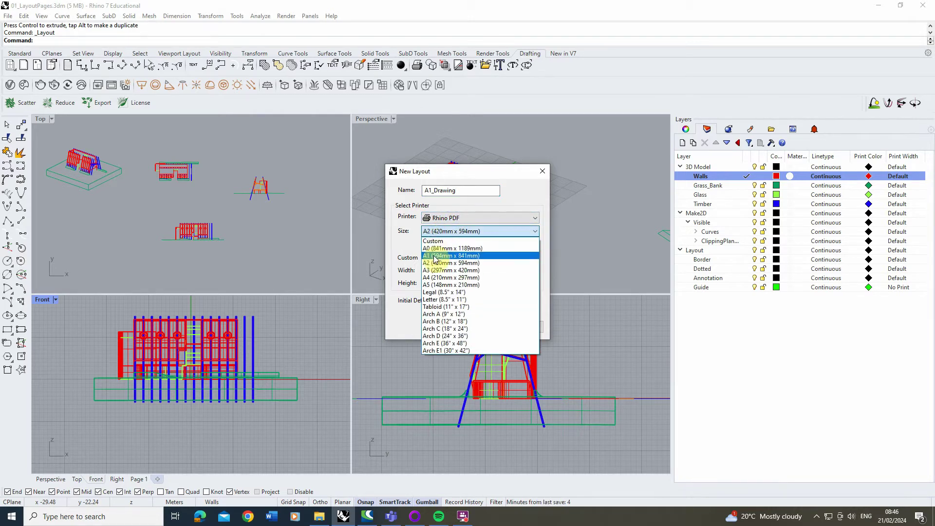
click(433, 256)
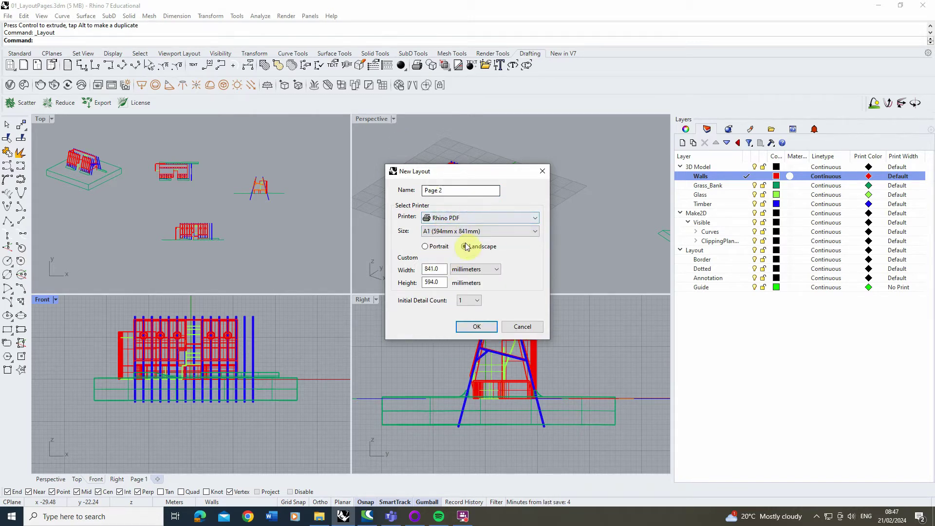
click(466, 247)
click(478, 327)
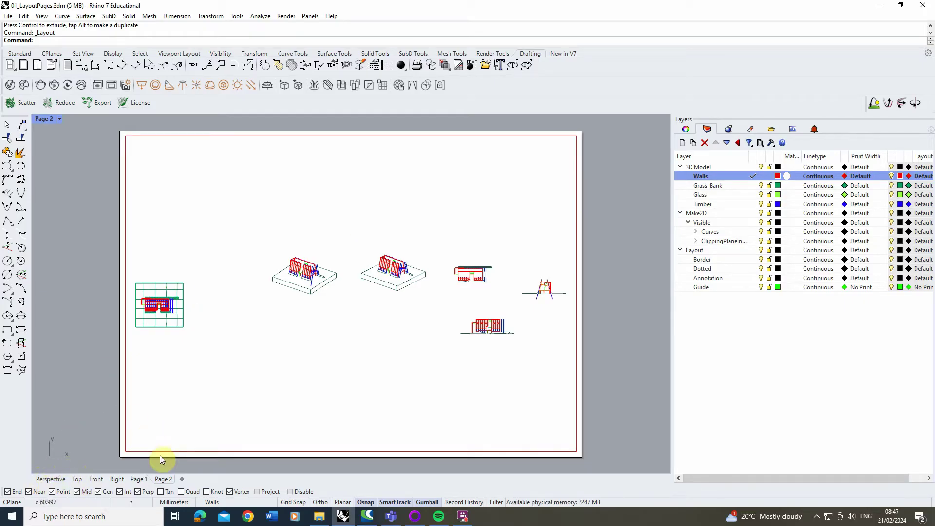
Rename the new layout page as A1 Drawing.
right_click(164, 480)
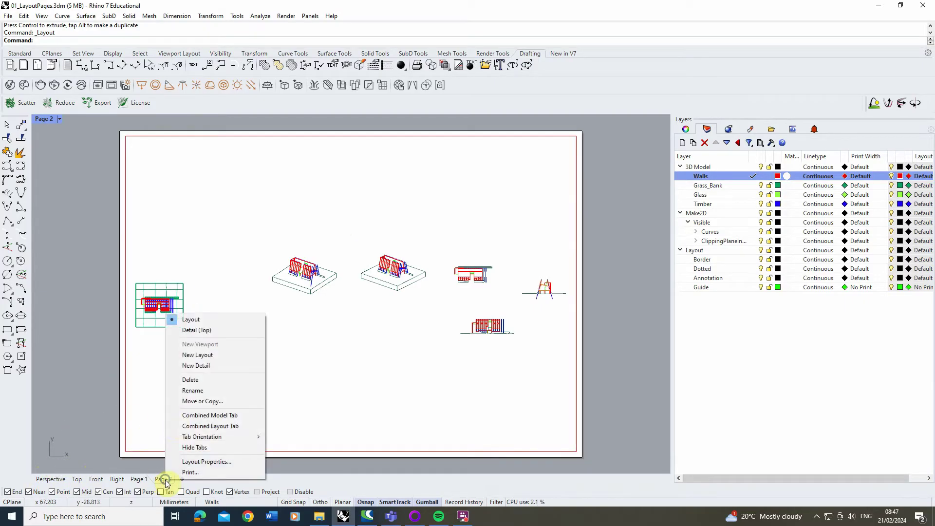
click(192, 383)
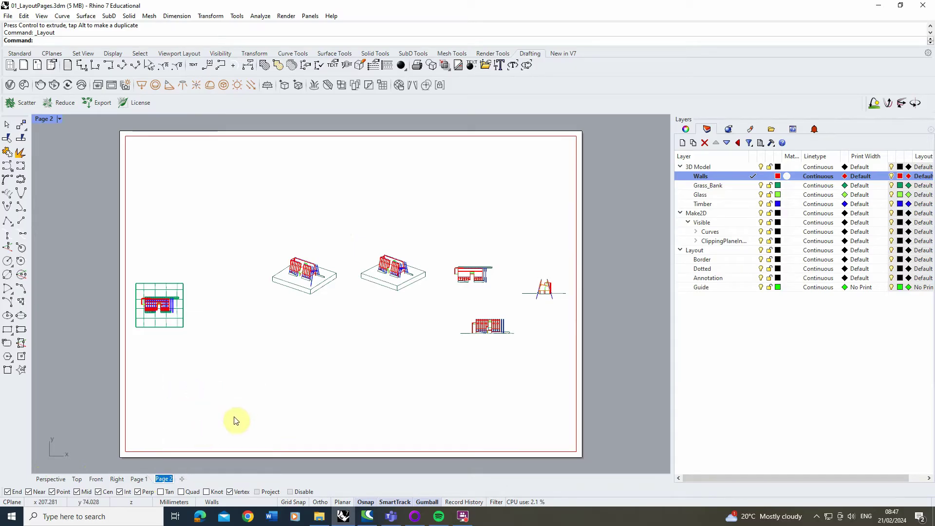
text(A1)
text( Drawi)
text(ng)
key(Return)
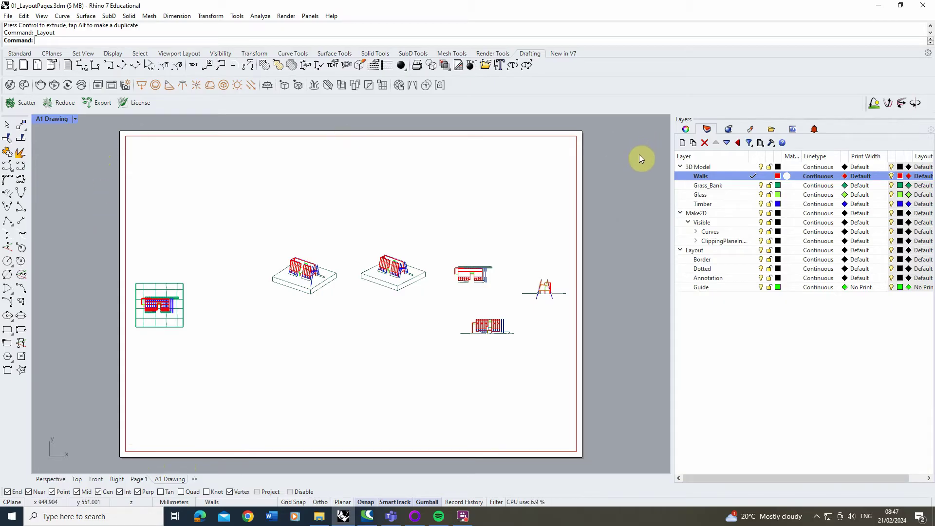
Review the name, paper size and orientation in the A1 Drawing page's layout properties without changing them.
right_click(171, 482)
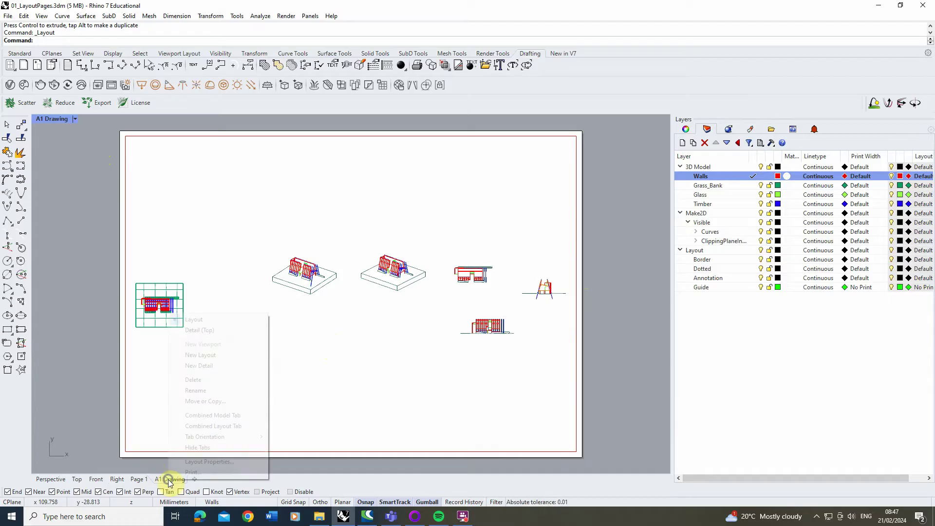
click(212, 463)
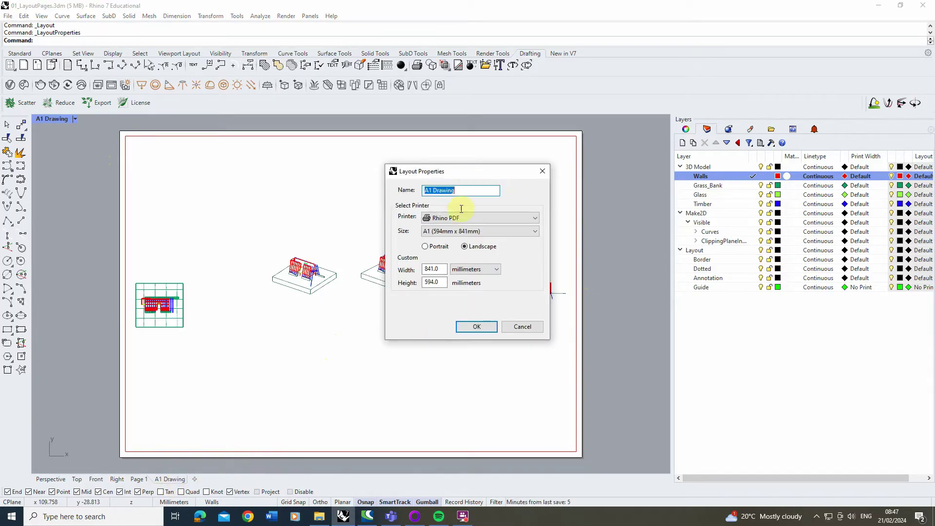
click(522, 327)
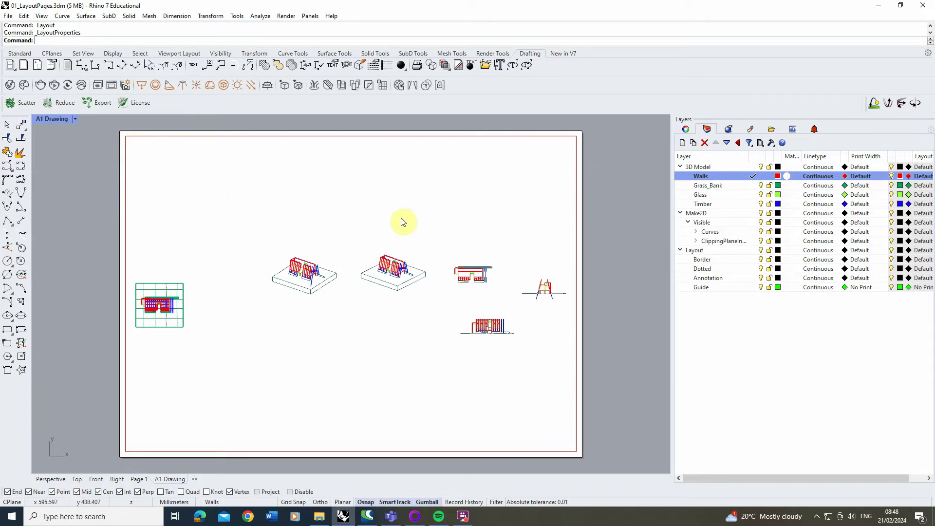
Activate the page-filling detail on the A1 Drawing page, frame the second perspective drawing in it, and return to page space.
click(153, 137)
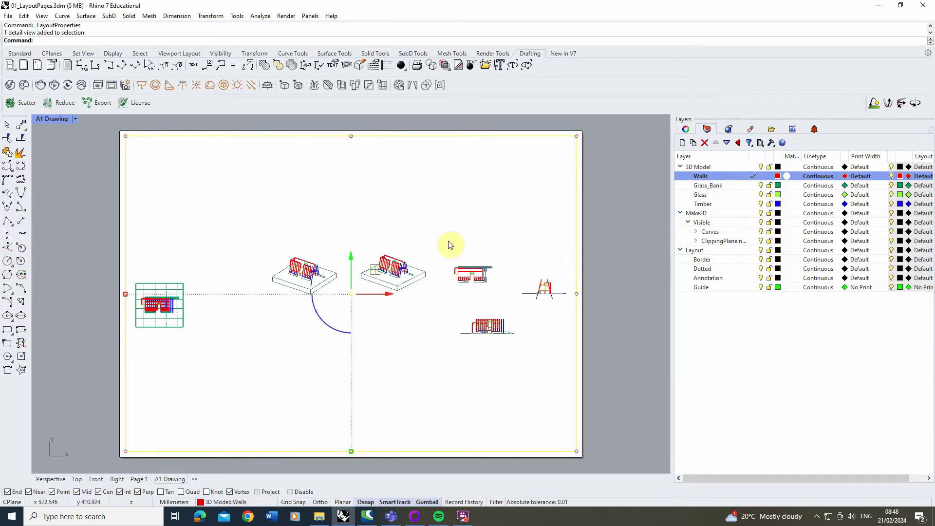
double_click(330, 237)
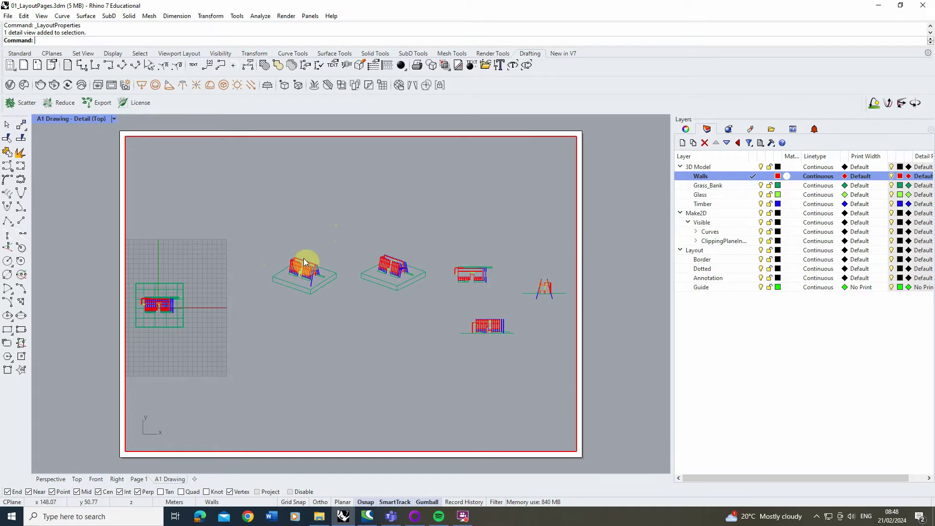
scroll(252, 288, up, 5)
scroll(445, 294, down, 3)
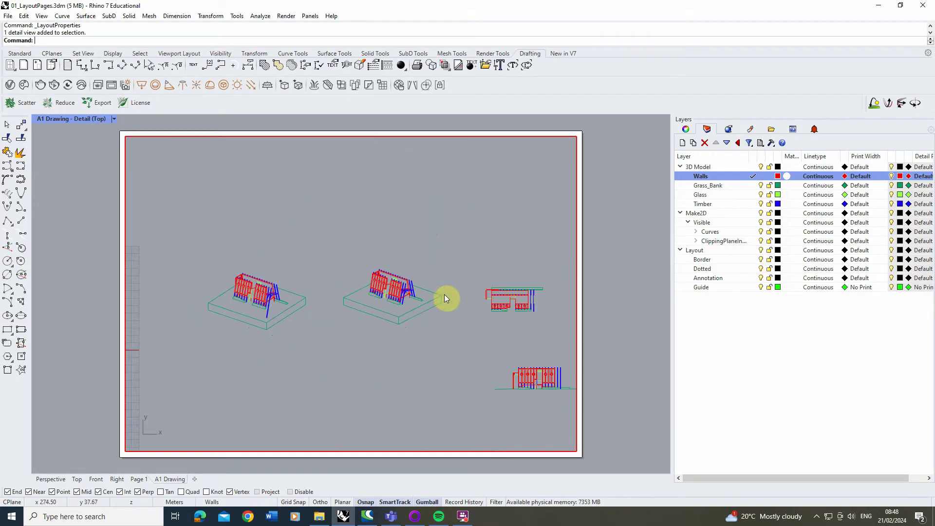
scroll(445, 294, up, 5)
scroll(434, 317, down, 5)
scroll(231, 309, up, 3)
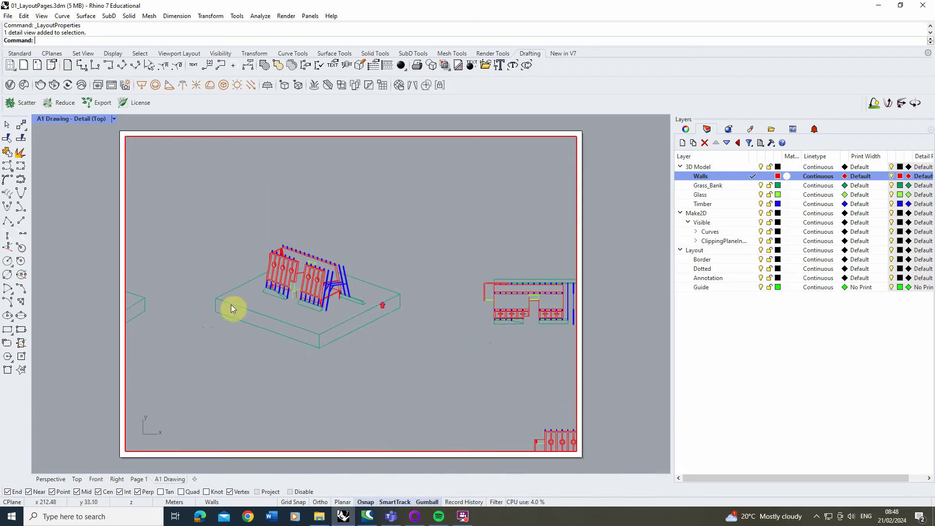
scroll(231, 309, up, 3)
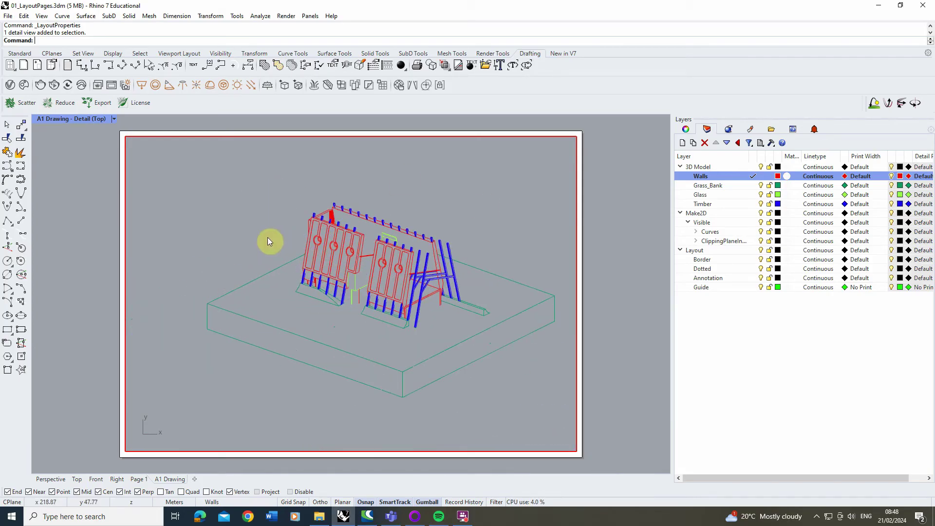
double_click(220, 223)
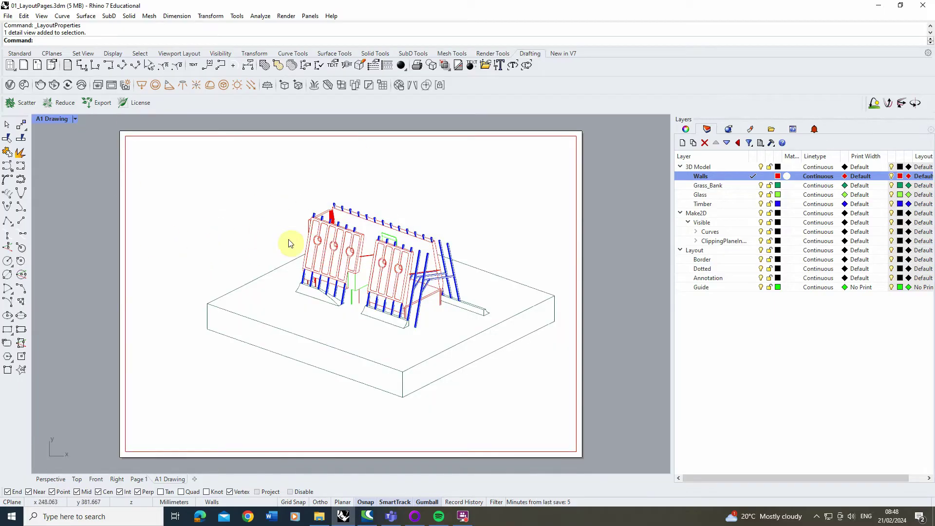
scroll(246, 281, down, 4)
scroll(253, 278, up, 3)
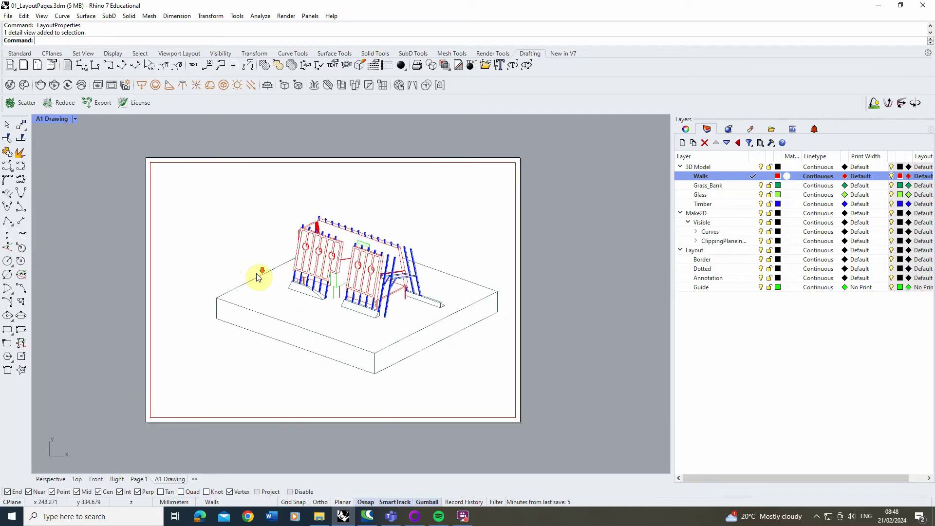
scroll(258, 276, down, 2)
scroll(259, 276, down, 1)
scroll(258, 276, up, 3)
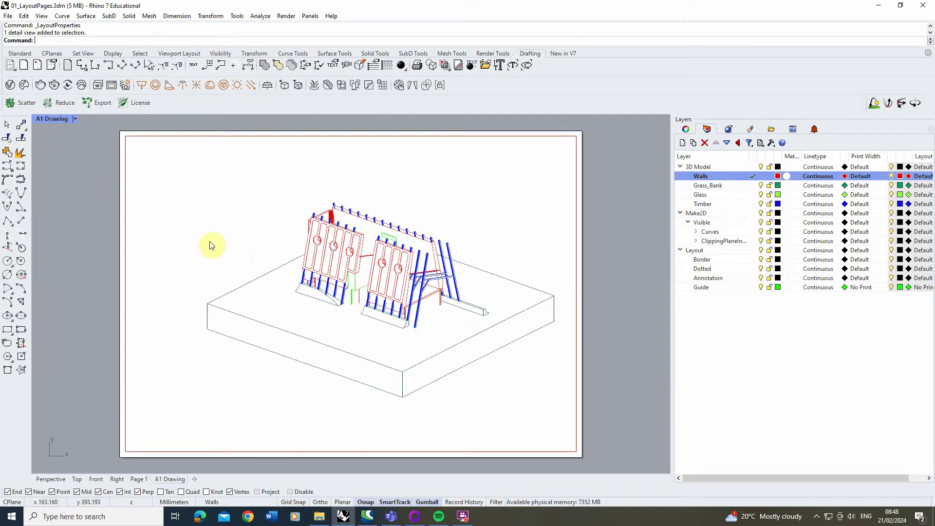
double_click(244, 253)
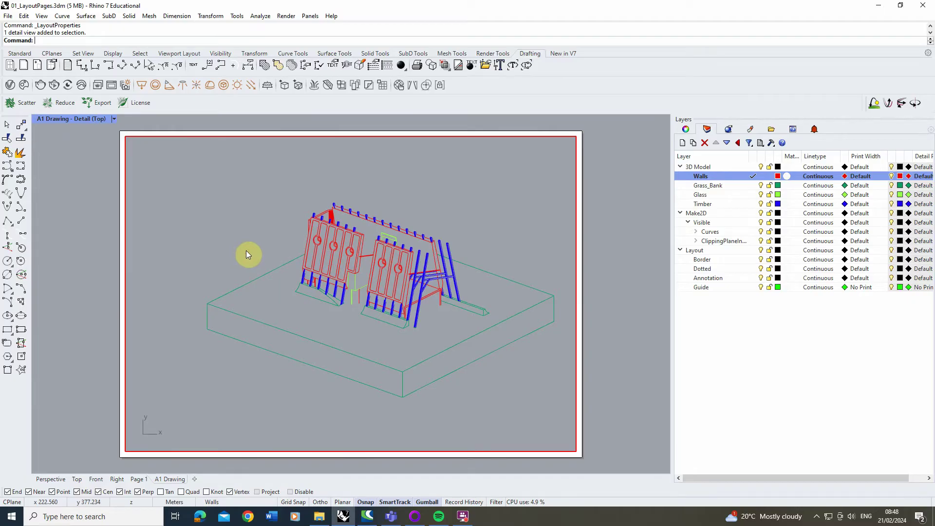
double_click(244, 250)
double_click(245, 251)
double_click(244, 251)
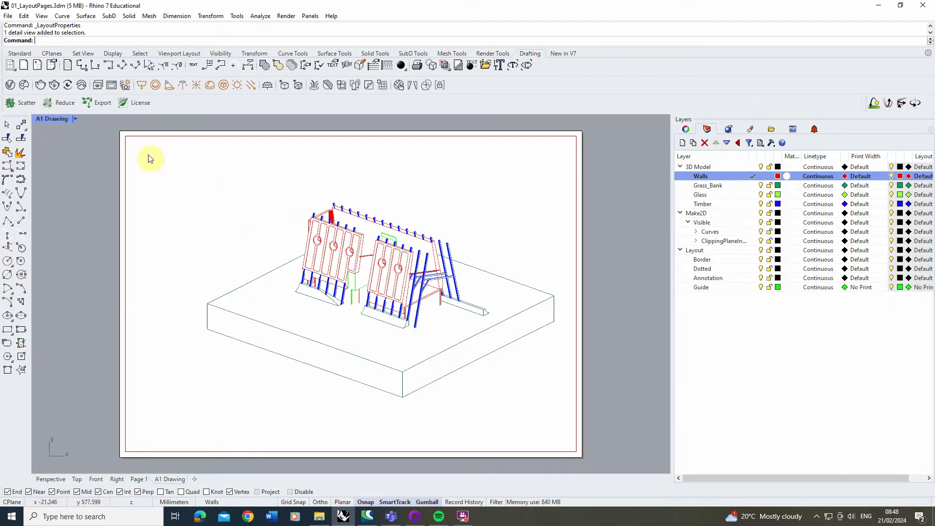
Adjust the zoom inside the detail so the perspective drawing and its whole base fit within the frame, and return to page space.
double_click(236, 244)
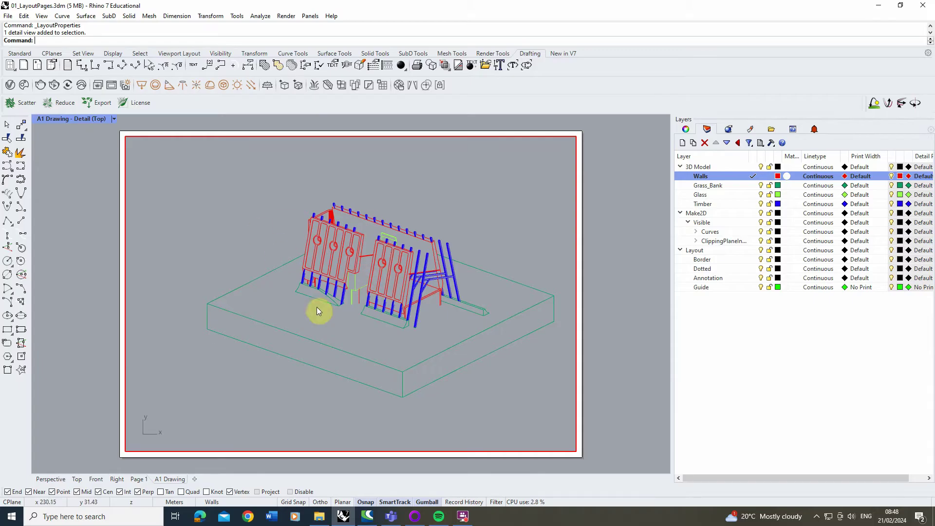
scroll(428, 337, up, 3)
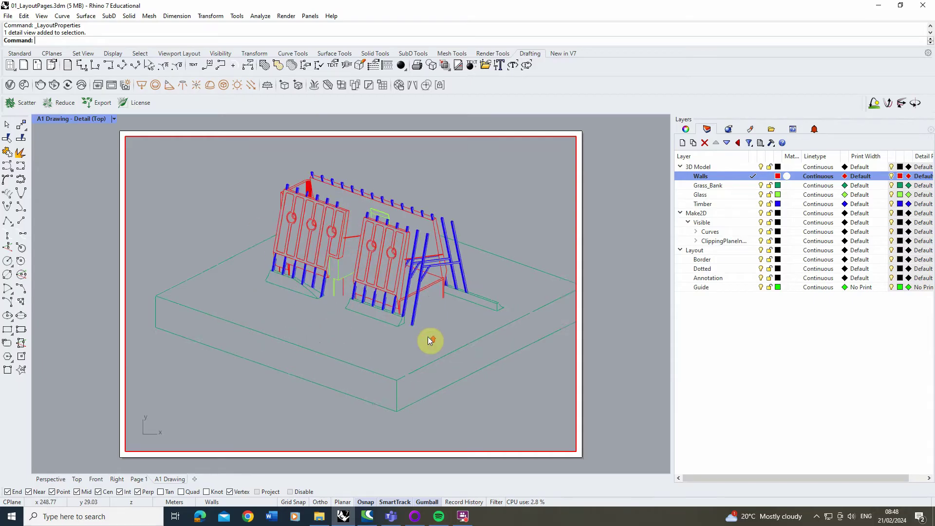
double_click(192, 271)
scroll(347, 326, down, 2)
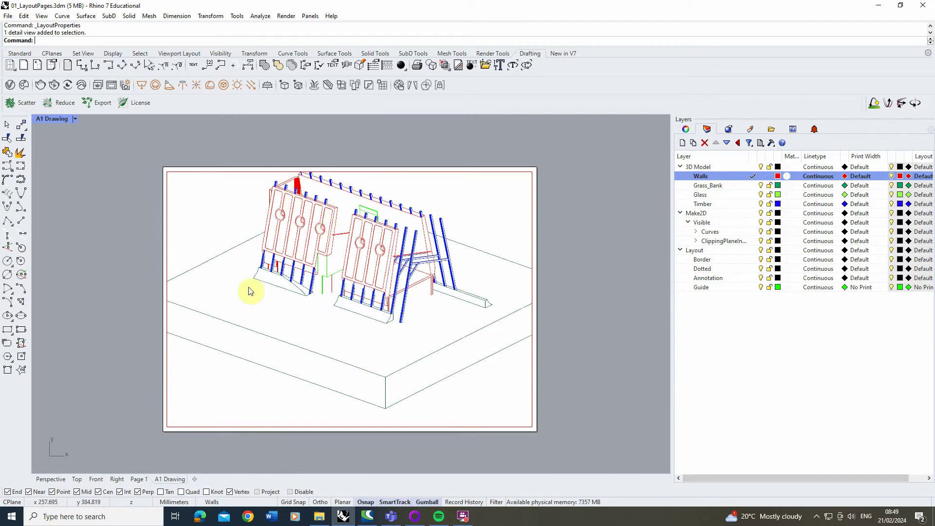
double_click(293, 328)
scroll(325, 332, down, 2)
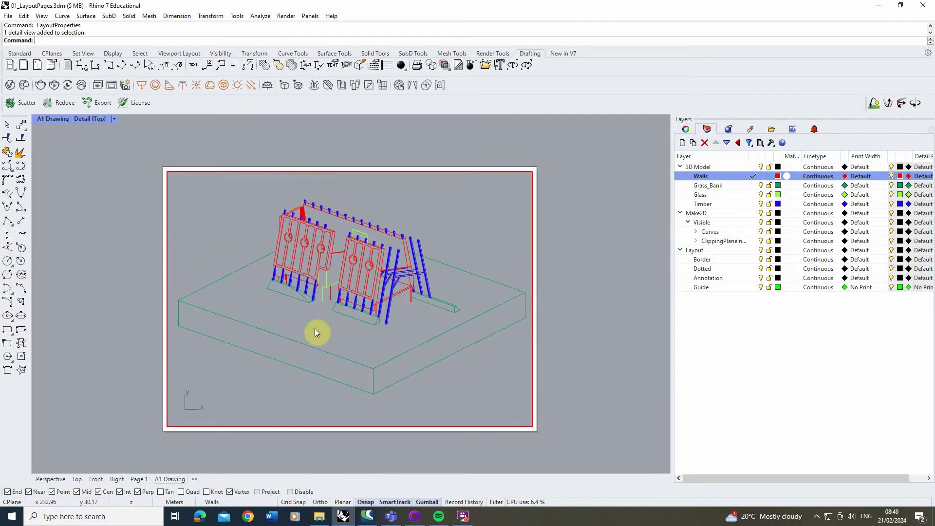
double_click(314, 328)
Shrink the page-filling detail with its corner points to a small rectangle in the page's upper-left corner.
click(527, 435)
drag(505, 443, 533, 402)
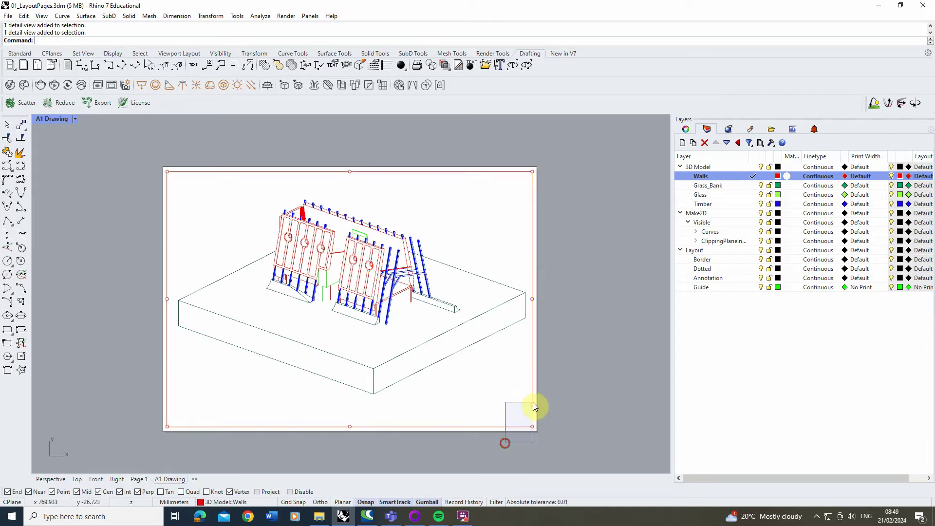
click(527, 421)
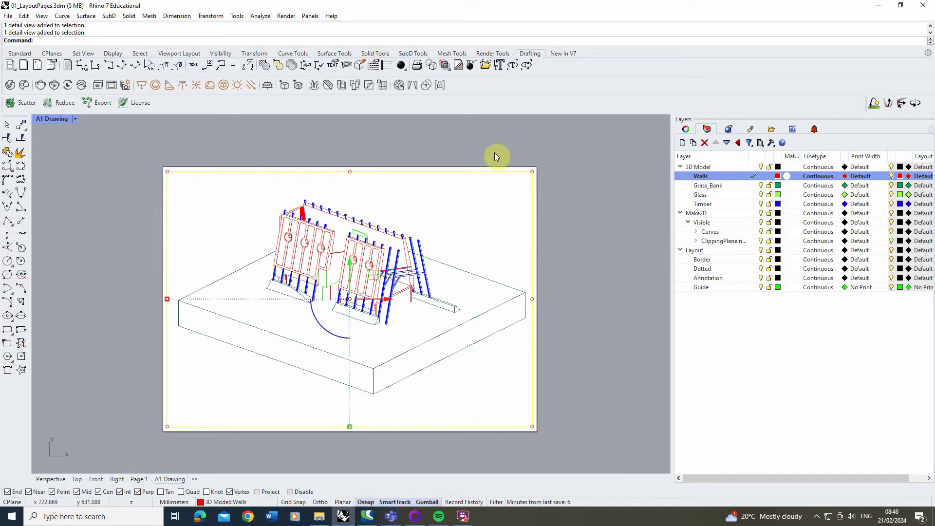
drag(482, 150, 584, 465)
drag(552, 299, 306, 342)
drag(104, 455, 302, 407)
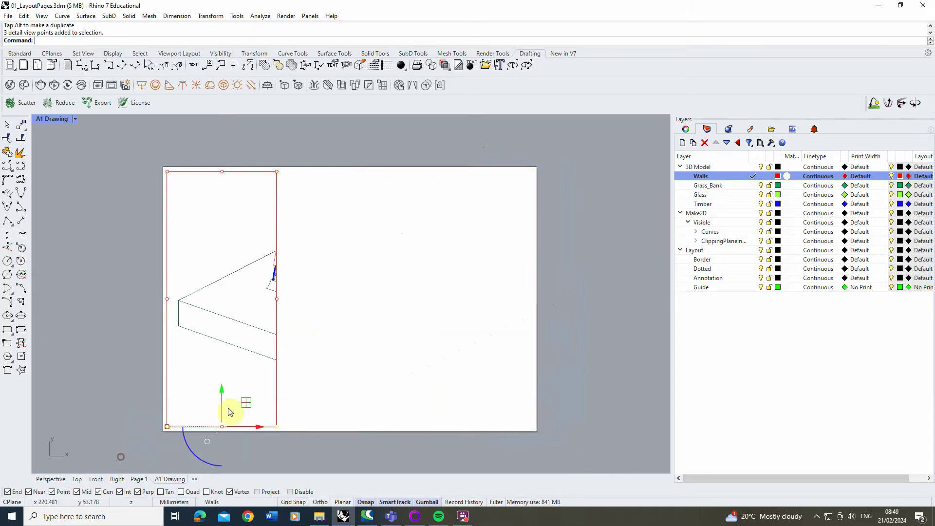
drag(218, 397, 244, 238)
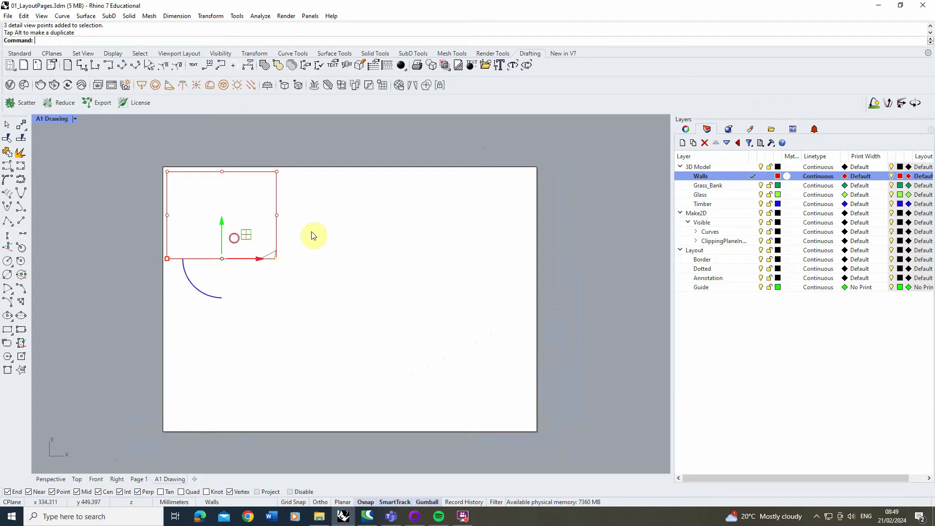
click(360, 273)
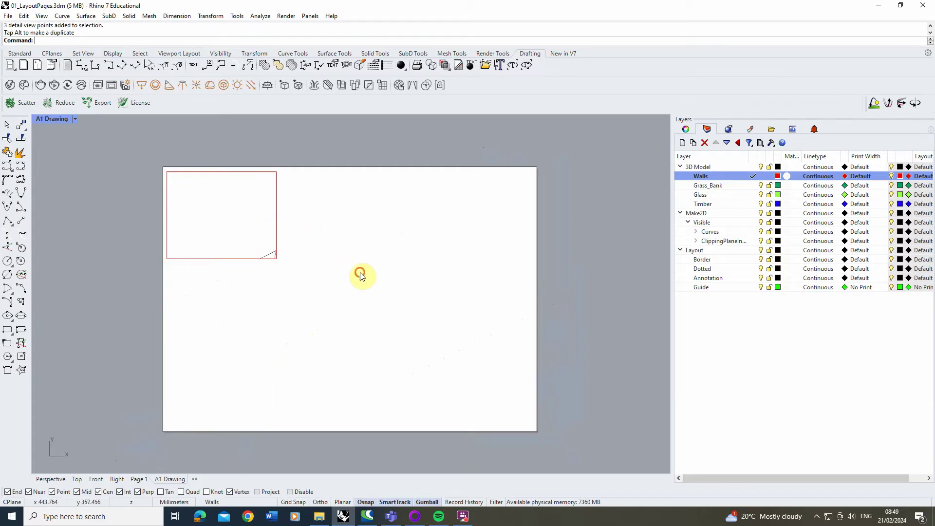
Reframe the perspective drawing so it sits fully inside the shrunken detail, and return to page space.
double_click(208, 205)
right_drag(209, 202, 180, 197)
double_click(163, 175)
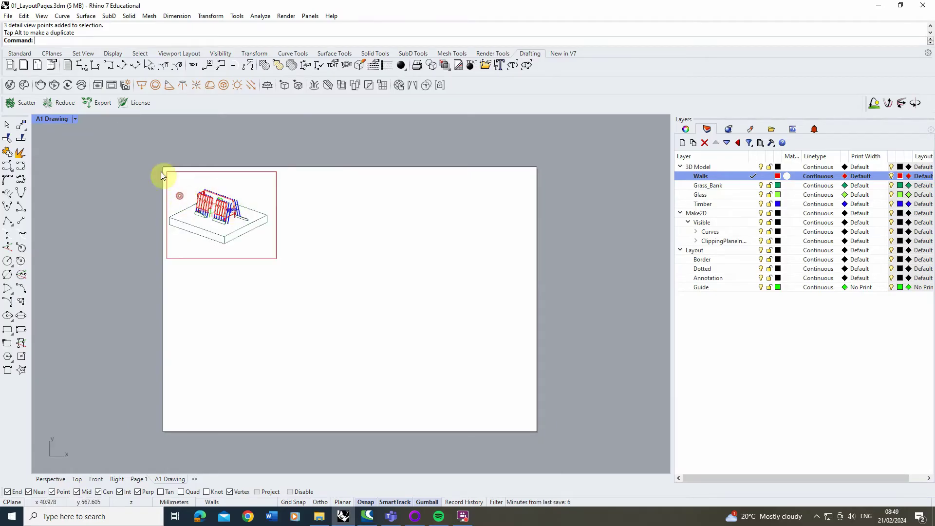
Move the small perspective detail slightly right and down, away from the page's upper-left corner.
click(276, 230)
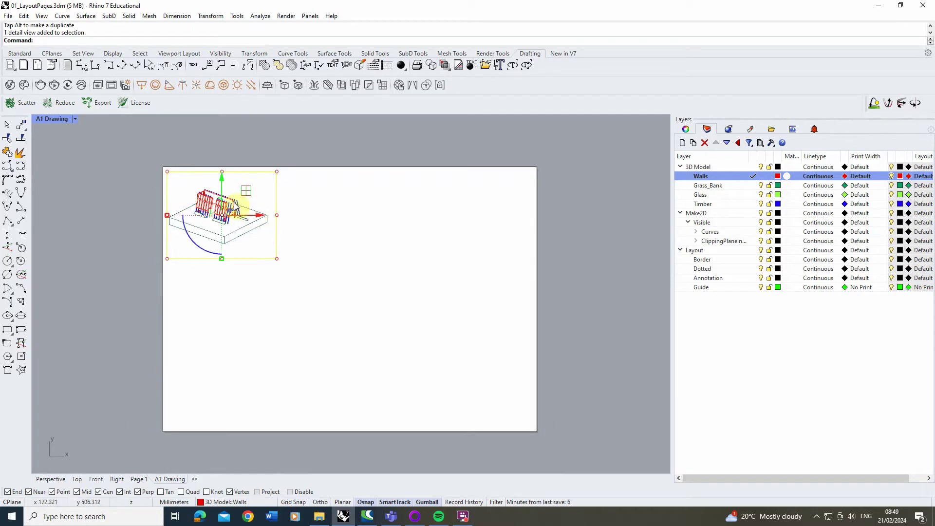
drag(249, 217, 256, 217)
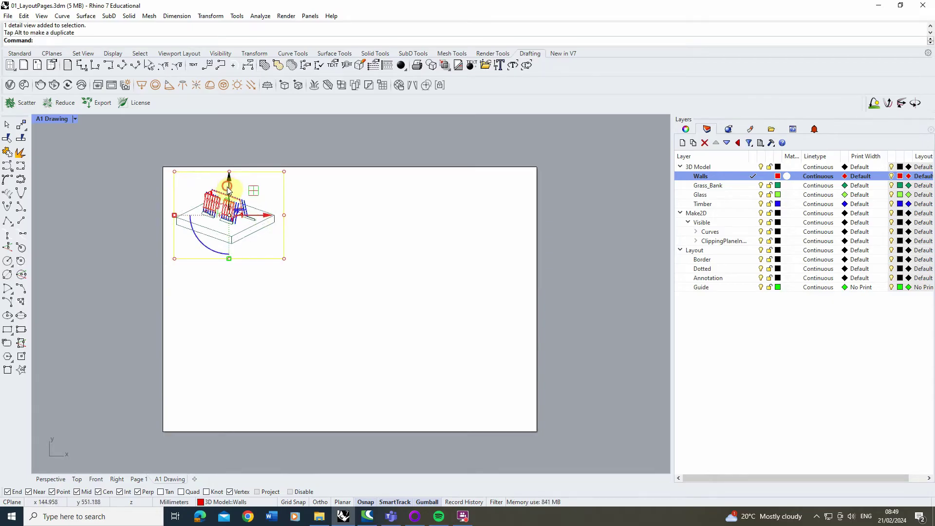
drag(227, 189, 228, 200)
click(341, 228)
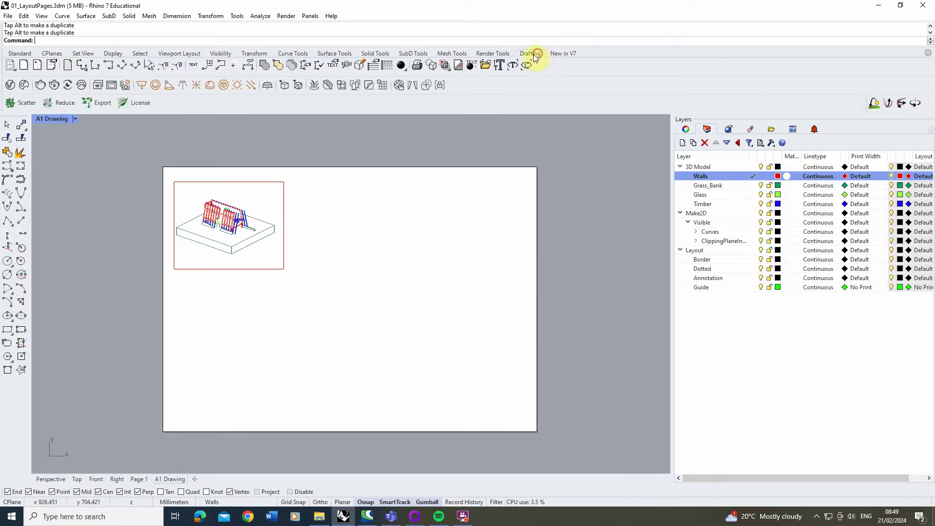
Add a larger Top-projection detail to the right of the perspective detail and frame the plan drawing in it.
click(36, 66)
click(305, 181)
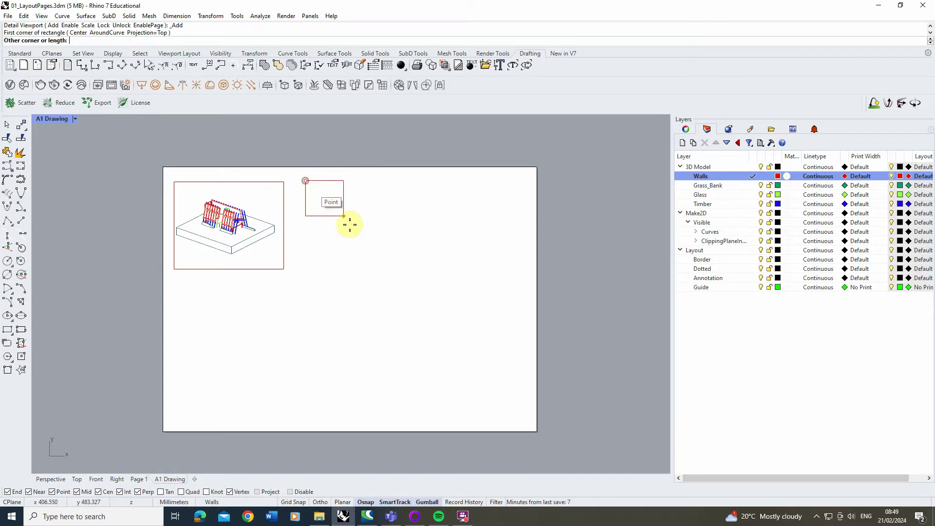
click(513, 312)
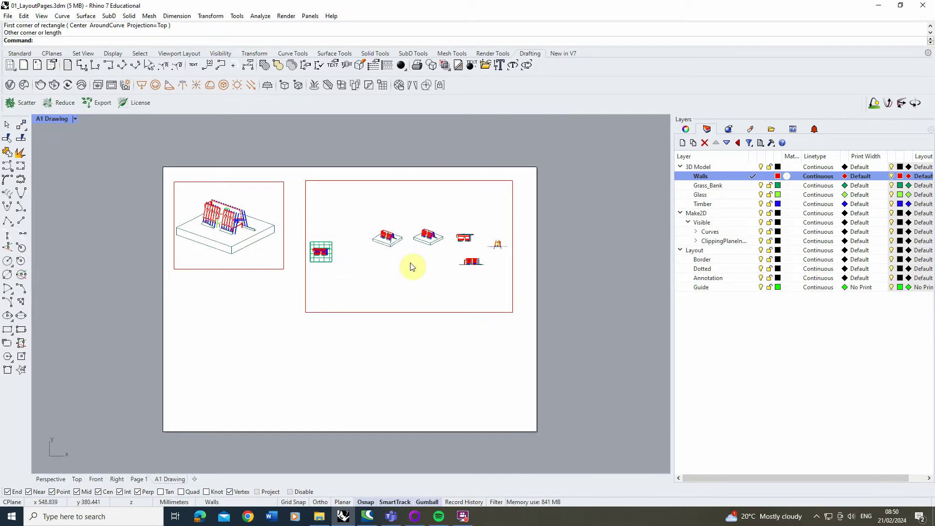
double_click(478, 241)
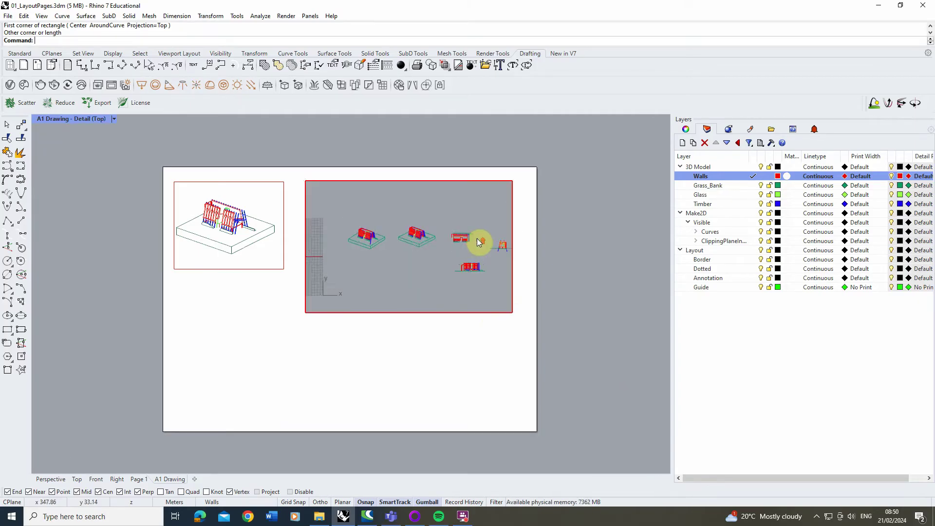
scroll(477, 238, up, 6)
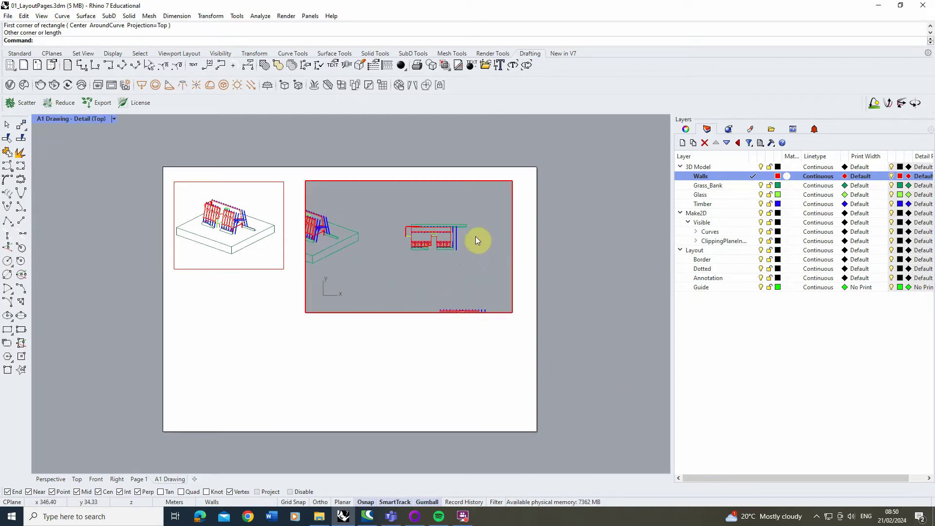
double_click(423, 332)
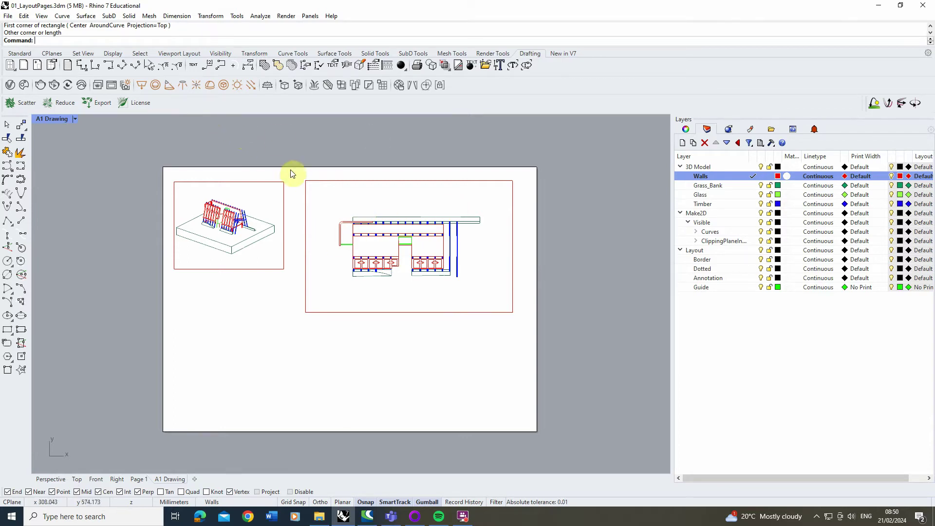
Set the plan detail's scale to 1 millimeter on page per 1 meter in model.
click(307, 182)
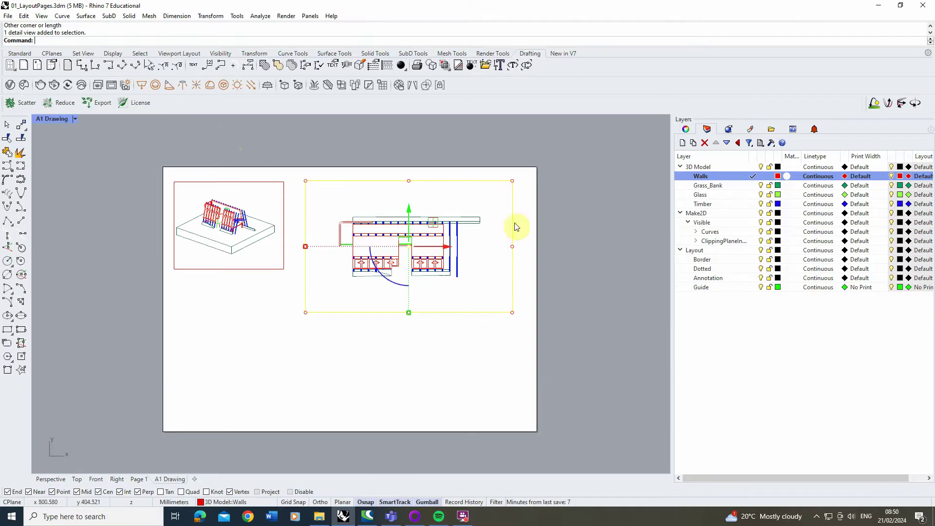
click(687, 130)
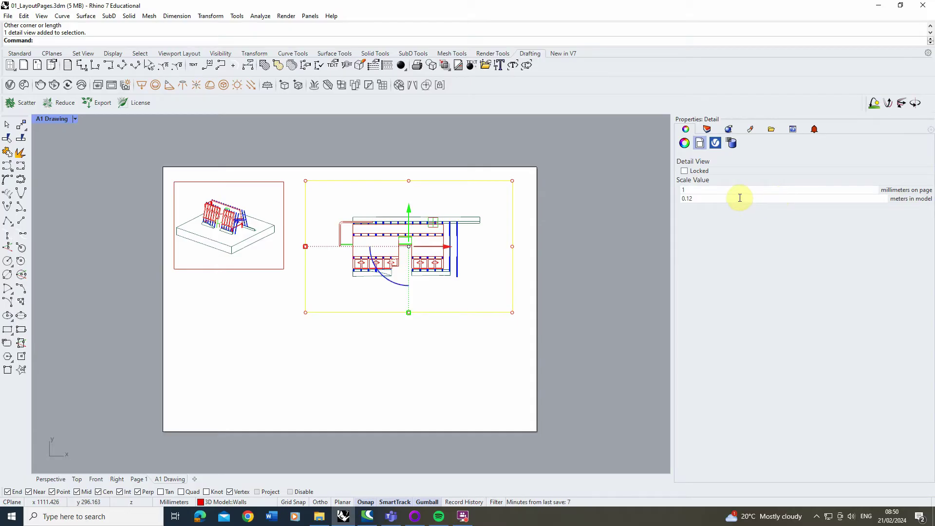
double_click(709, 200)
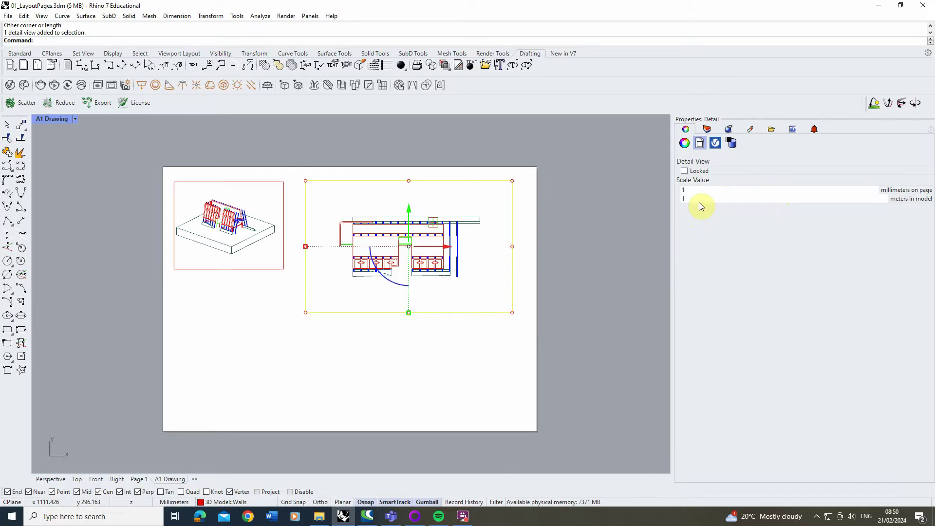
text(1)
key(Return)
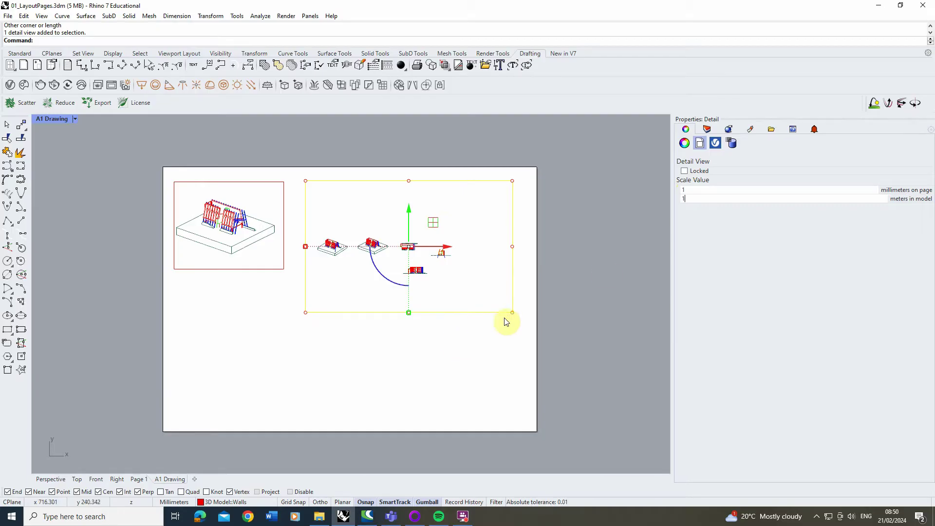
Change the plan detail's on-page scale value to 10 millimeters per 1 meter in model.
click(699, 191)
text(10)
key(Return)
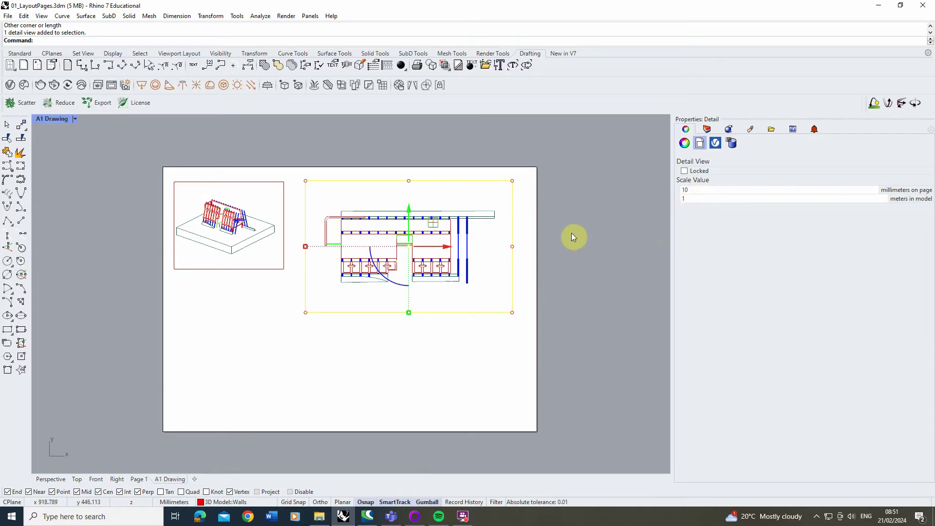
Switch the plan detail's on-page scale value to 1 millimeter and back to 10 millimeters for comparison.
key(BackSpace)
key(Return)
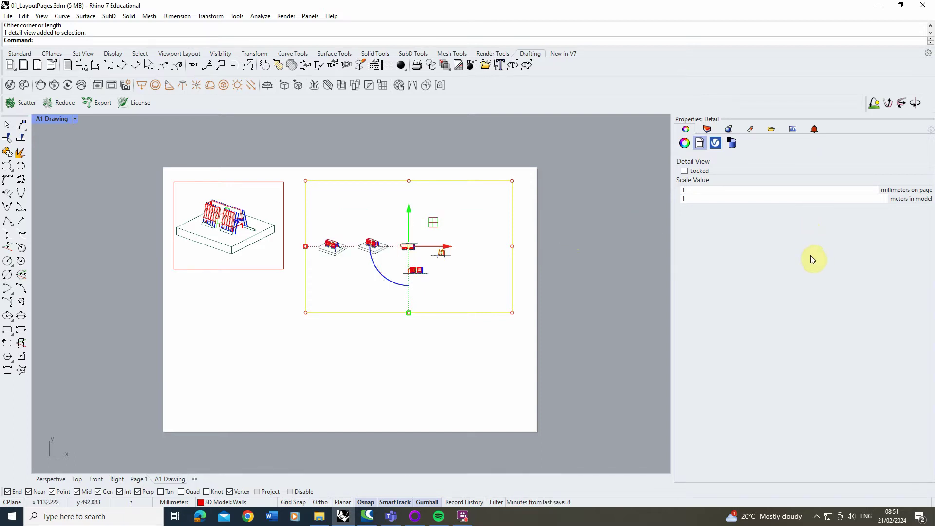
text(0)
key(Return)
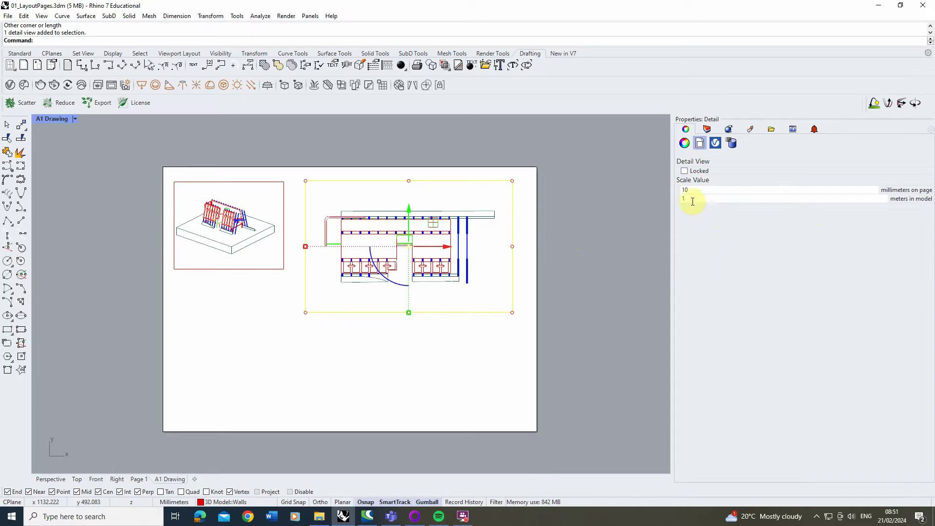
Copy the plan detail directly below itself, from its upper-left corner to its lower-left corner.
click(575, 217)
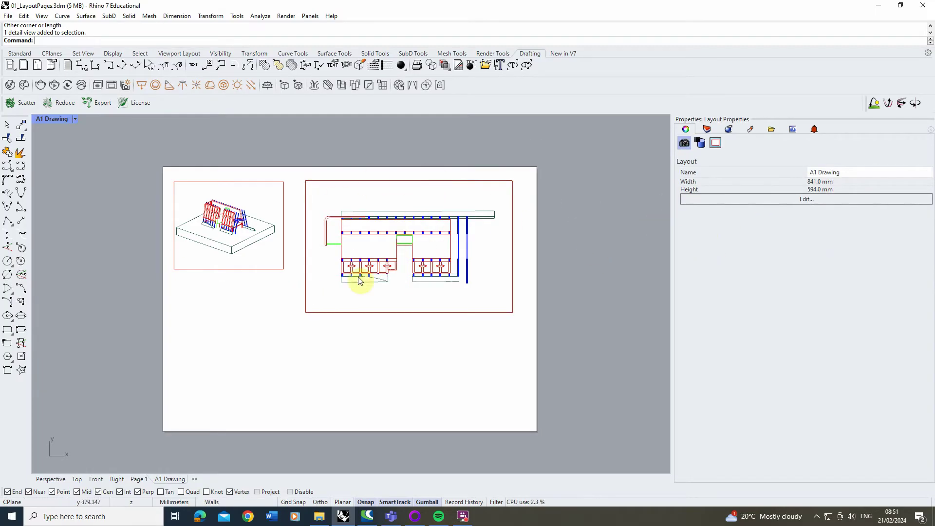
scroll(386, 261, up, 2)
scroll(445, 218, up, 2)
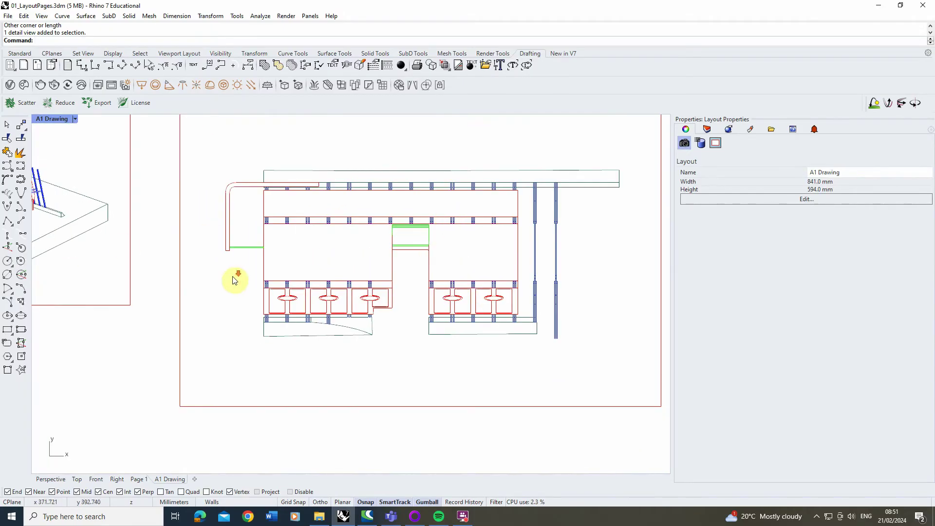
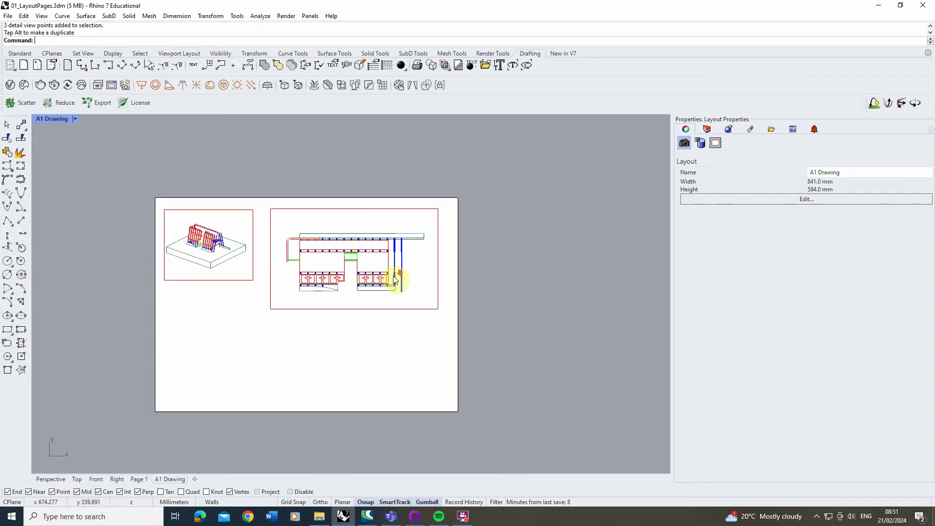
click(396, 314)
click(412, 315)
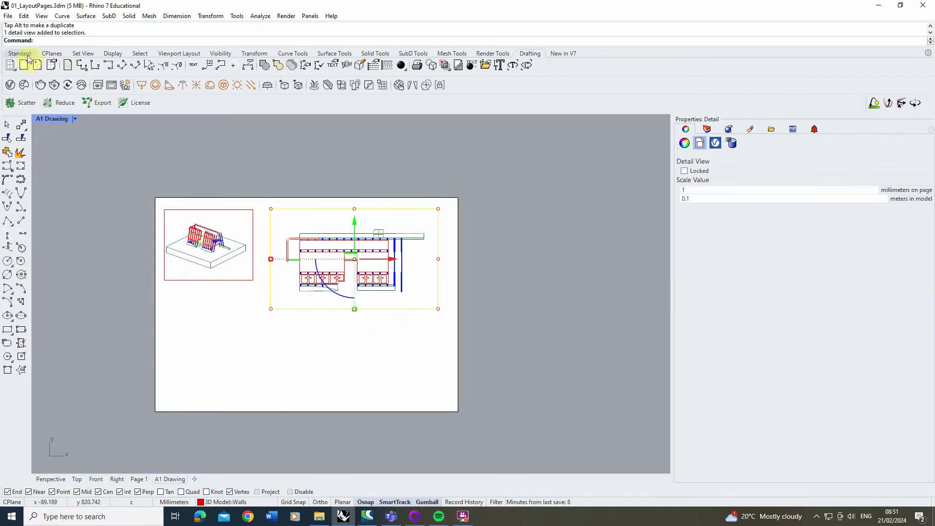
click(21, 138)
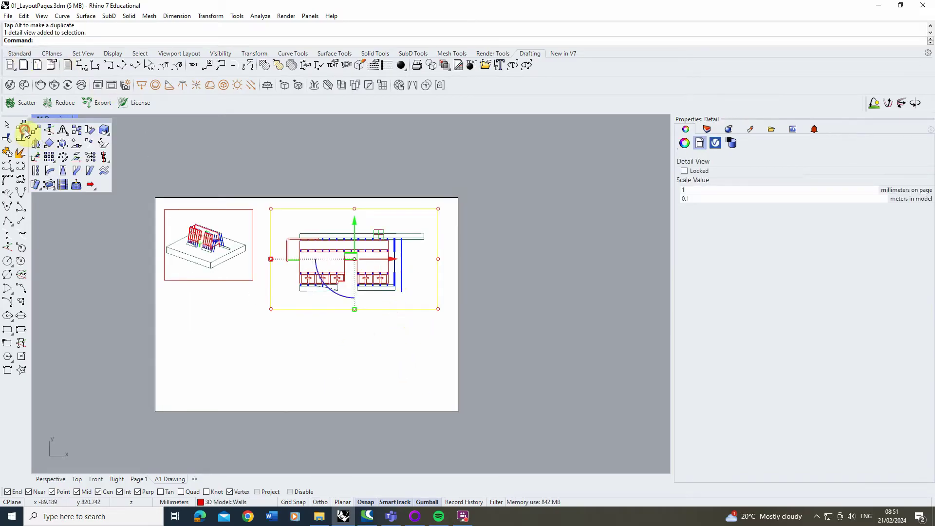
click(74, 130)
click(274, 208)
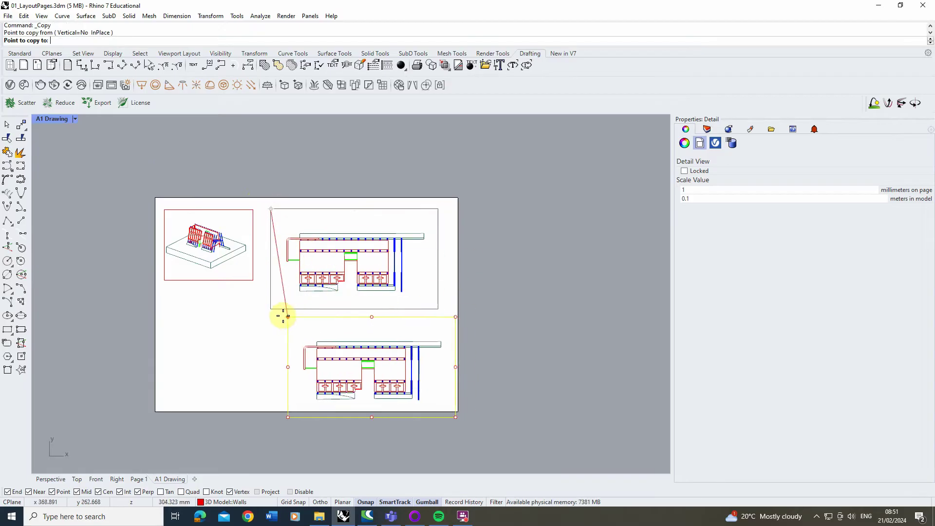
click(271, 309)
right_click(461, 323)
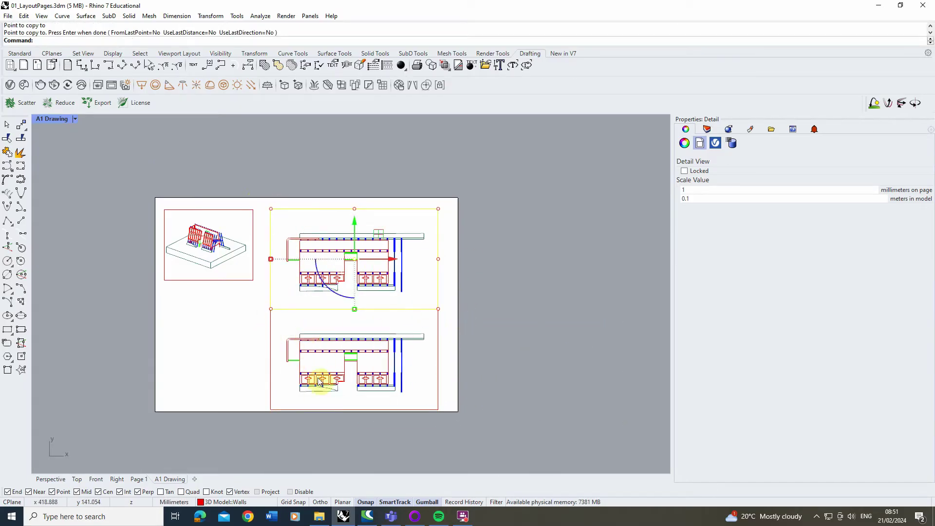
Reframe the copied lower detail on the front elevation drawing without changing its scale, and return to the layout page.
scroll(318, 378, up, 2)
double_click(361, 379)
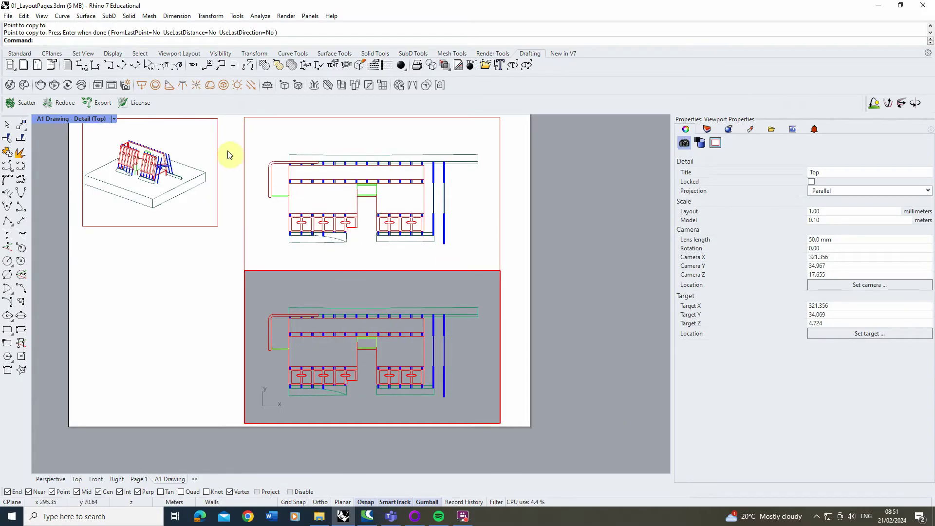
right_drag(370, 397, 372, 278)
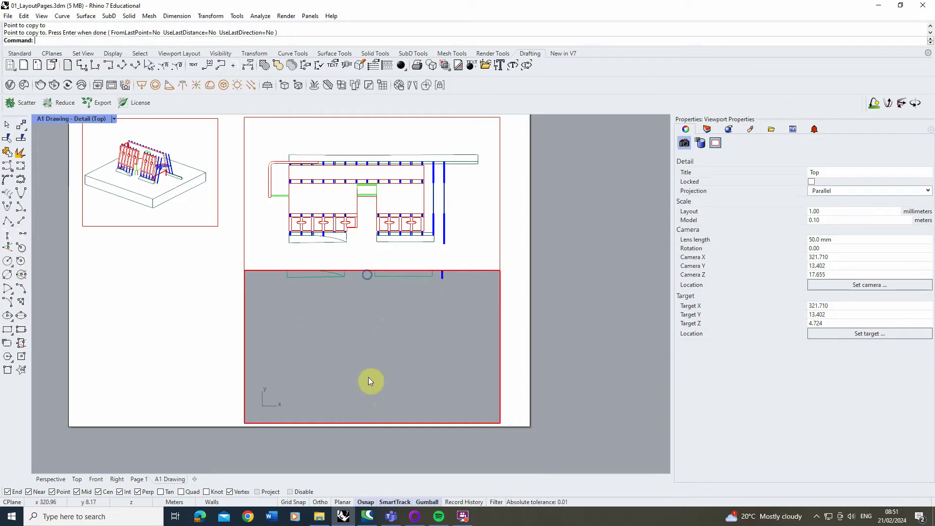
mouse_move(368, 380)
right_down()
mouse_move(359, 234)
mouse_move(283, 184)
mouse_move(278, 199)
right_up()
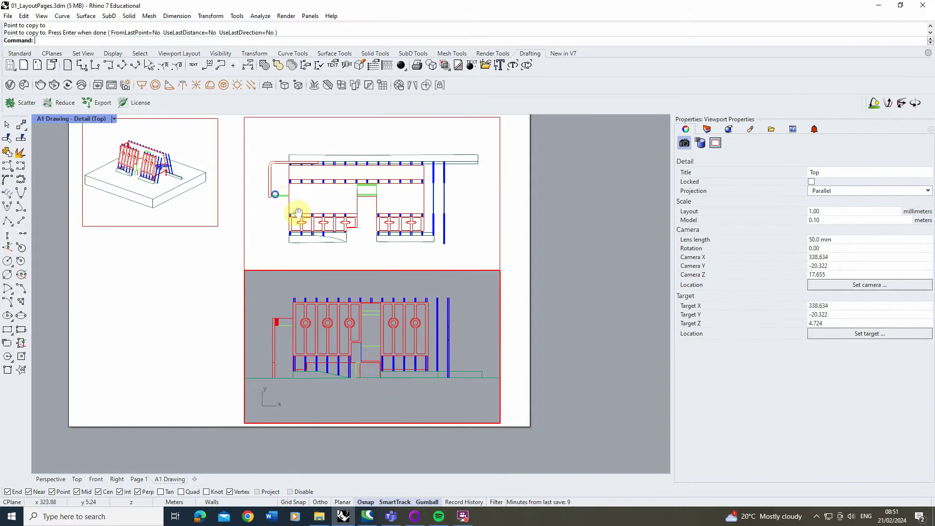
double_click(573, 317)
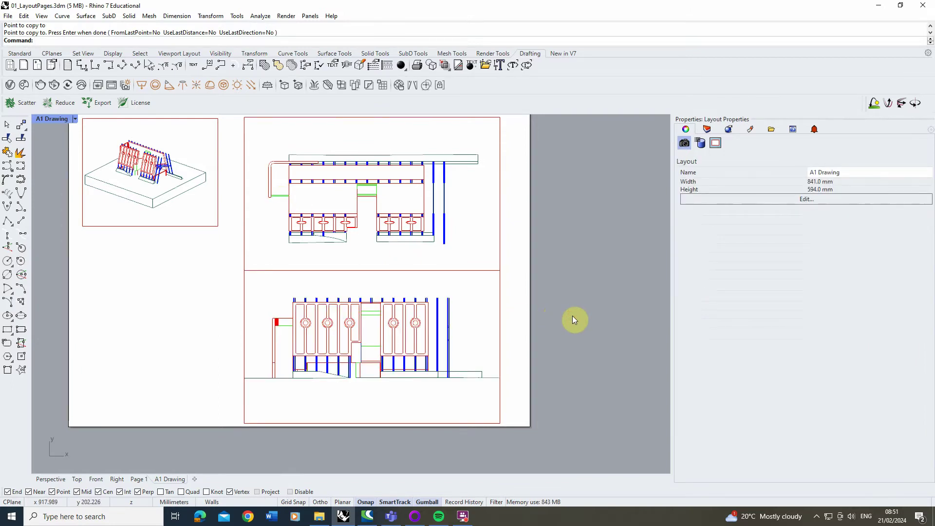
Copy the front elevation detail into the empty lower-left area of the page.
click(244, 297)
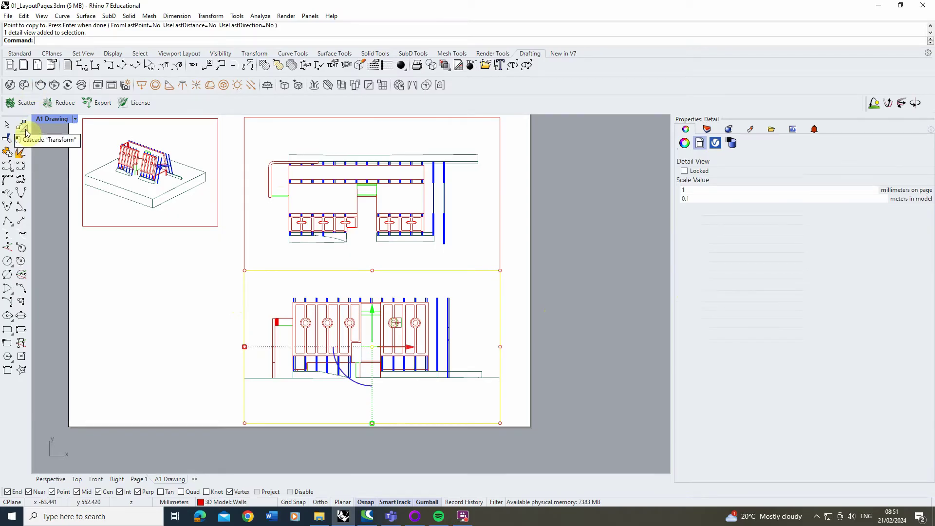
click(22, 125)
click(82, 131)
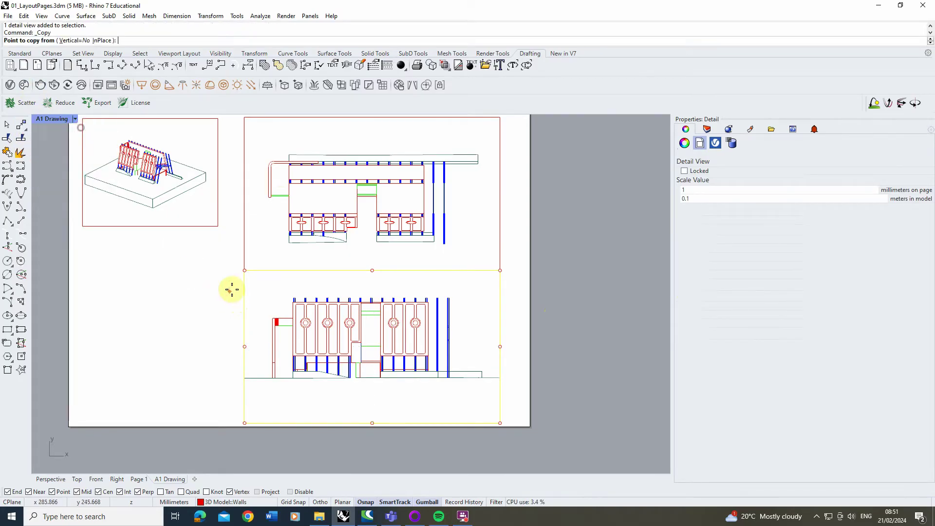
click(245, 270)
click(90, 278)
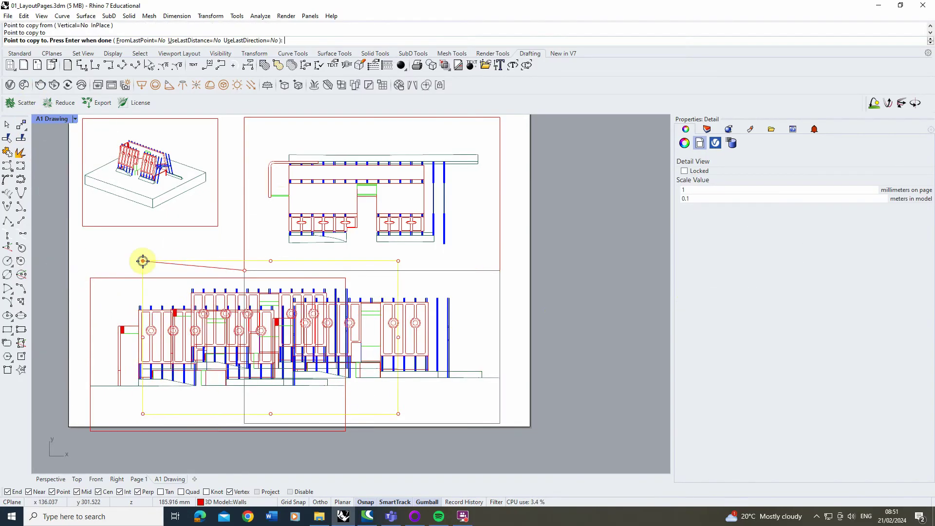
key(Return)
Reframe the new lower-left detail on the A-shaped end elevation drawing and return to the layout page.
double_click(132, 302)
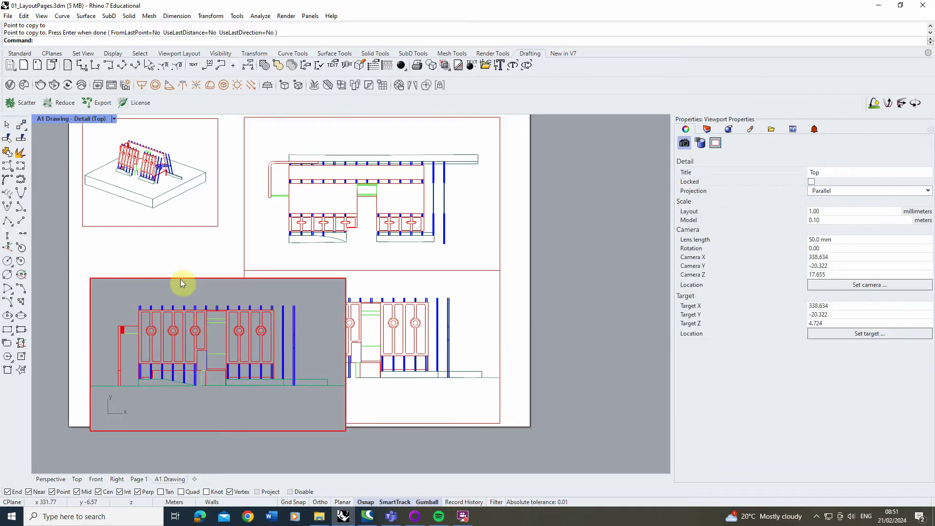
scroll(302, 358, down, 10)
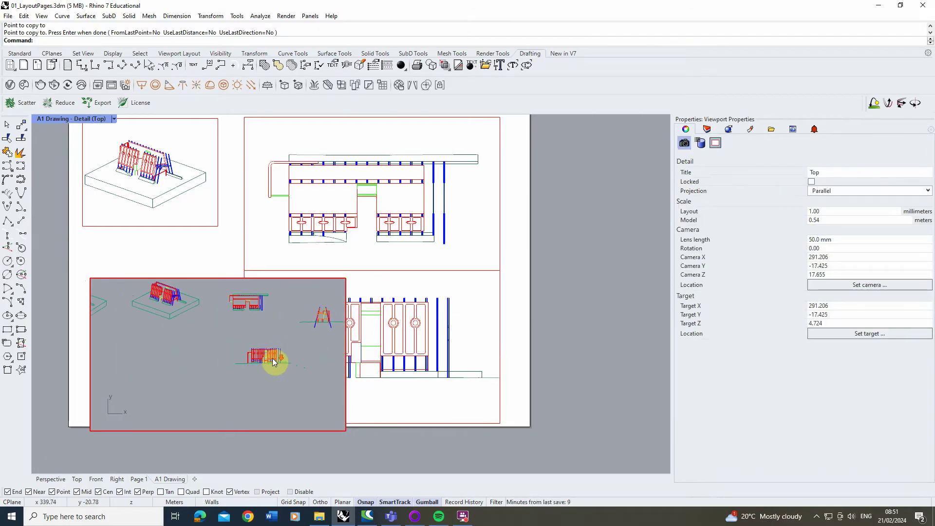
scroll(311, 319, up, 10)
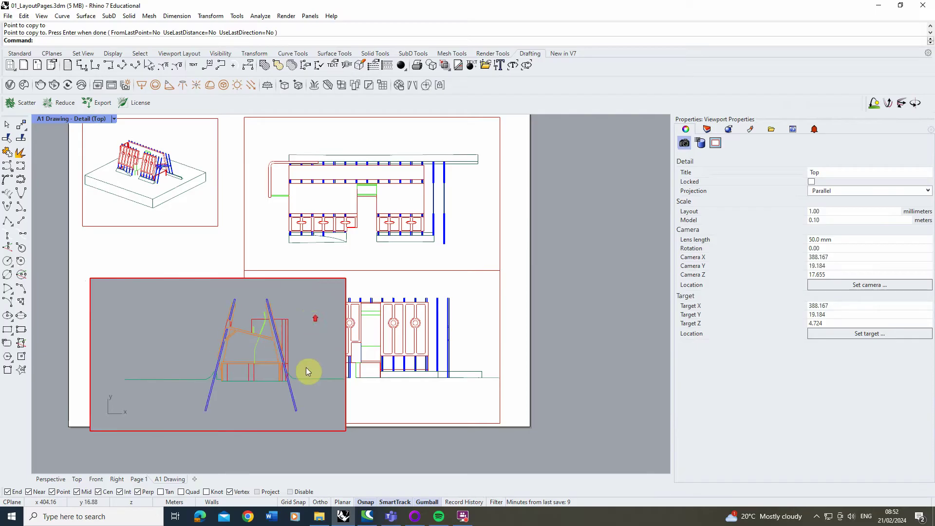
double_click(311, 340)
double_click(218, 299)
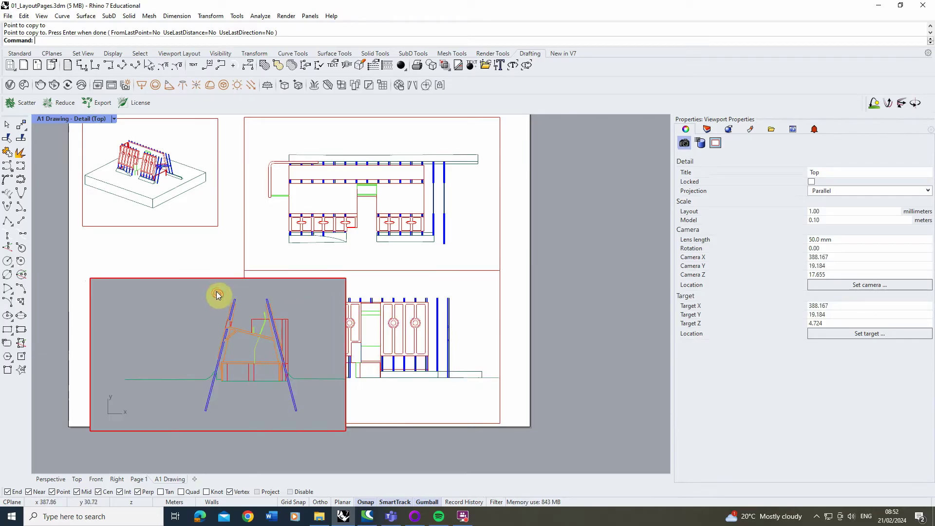
double_click(199, 267)
Set the end elevation detail's scale to 10 millimeters on page per 1 meter in model.
click(197, 274)
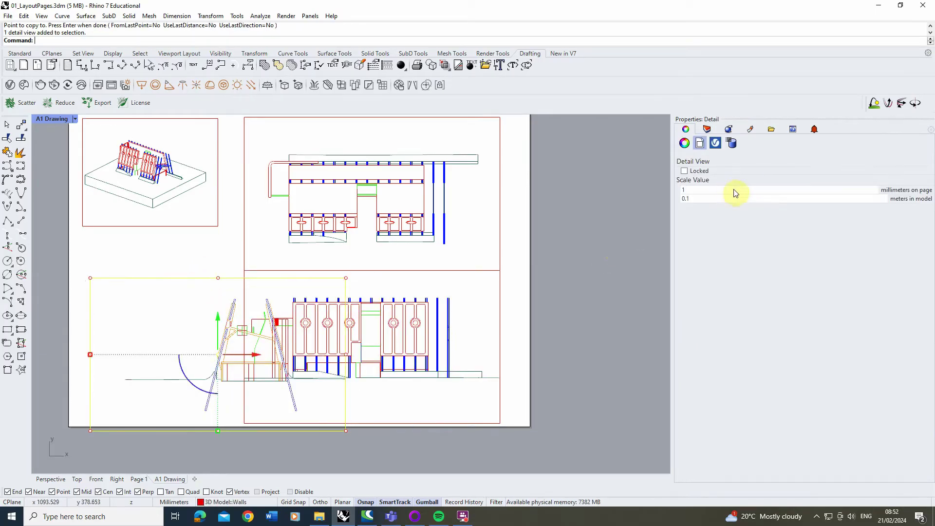
click(692, 192)
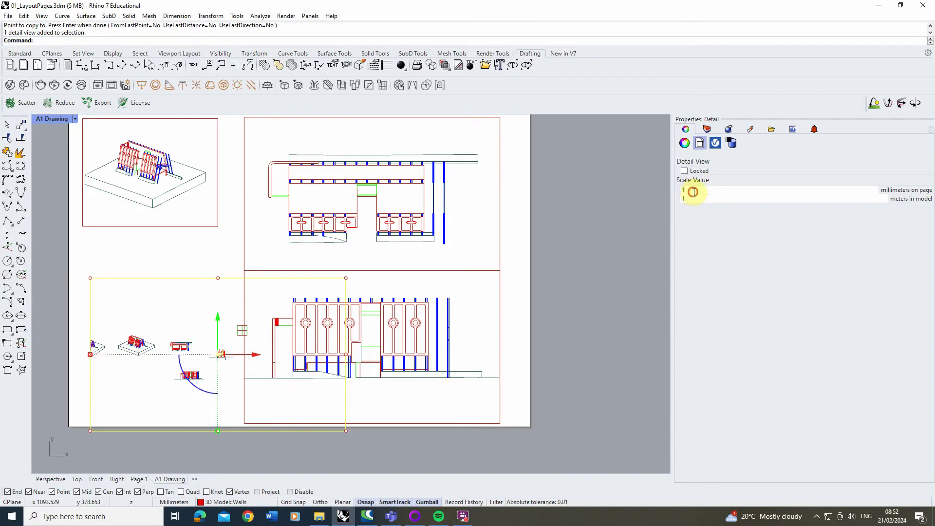
text(10)
key(Return)
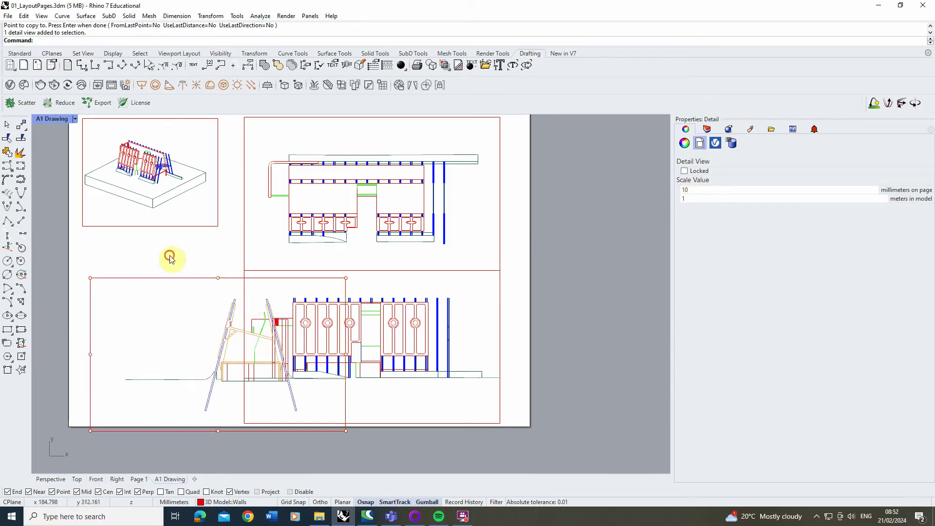
Move the end elevation detail horizontally to the left, so its drawing clears the front elevation.
click(171, 256)
click(199, 279)
drag(240, 354, 147, 354)
click(568, 333)
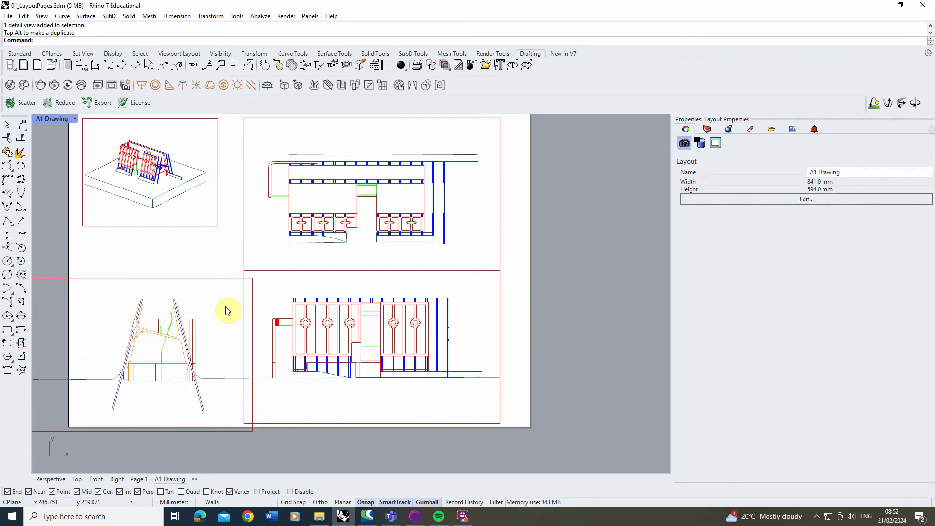
Crop the end elevation detail by moving its left edge inward and its bottom edge up to fit within the page.
scroll(168, 308, up, 2)
scroll(103, 263, down, 2)
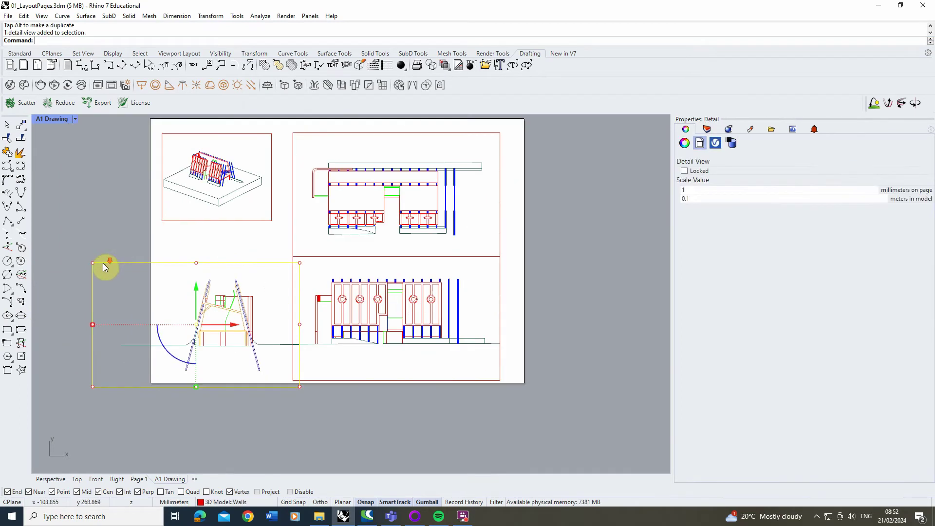
drag(78, 250, 116, 422)
drag(168, 333, 177, 333)
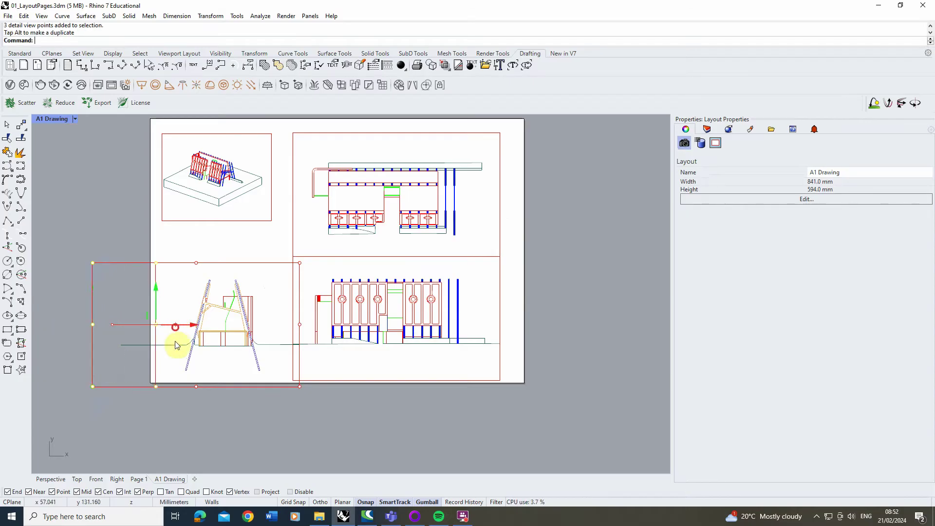
drag(128, 428, 312, 383)
drag(231, 374, 230, 361)
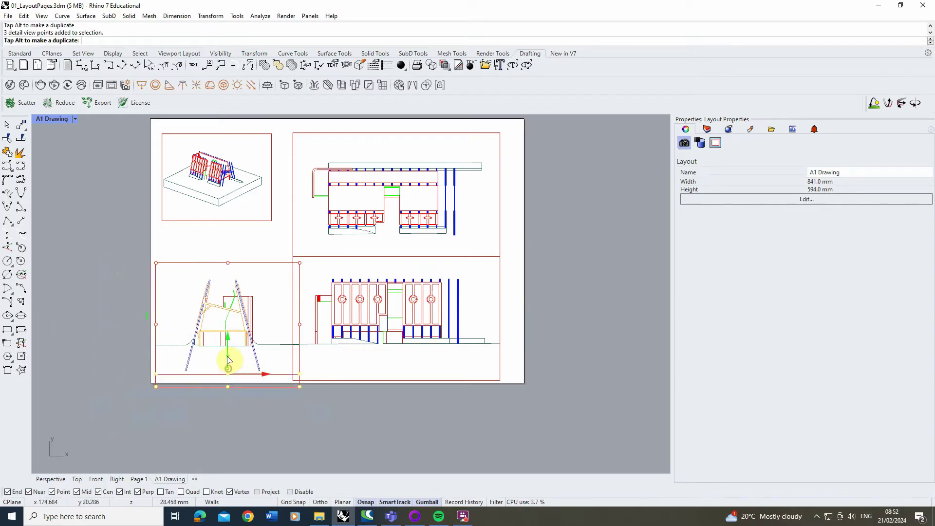
click(311, 424)
Move the plan detail from the lower-left endpoint of its curved wall to the top-left corner of the matching wall in the front elevation.
scroll(307, 292, up, 3)
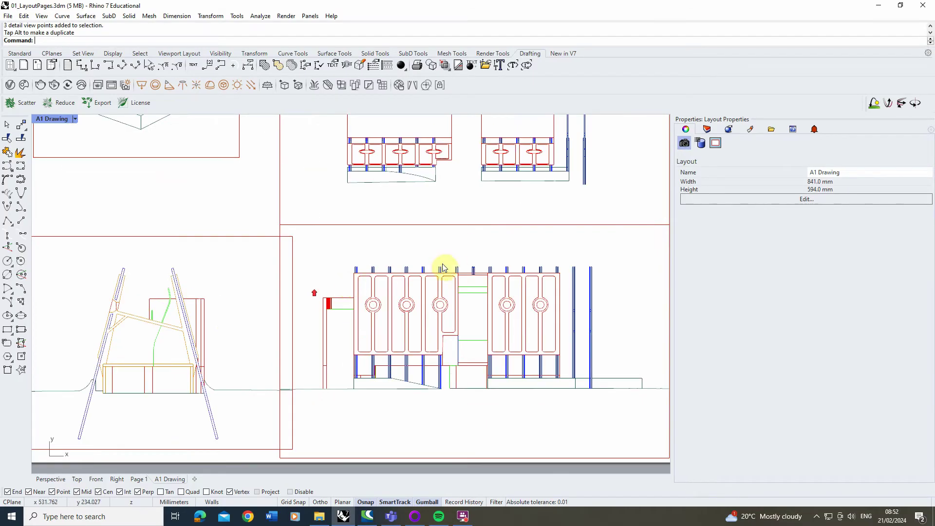
scroll(226, 360, down, 3)
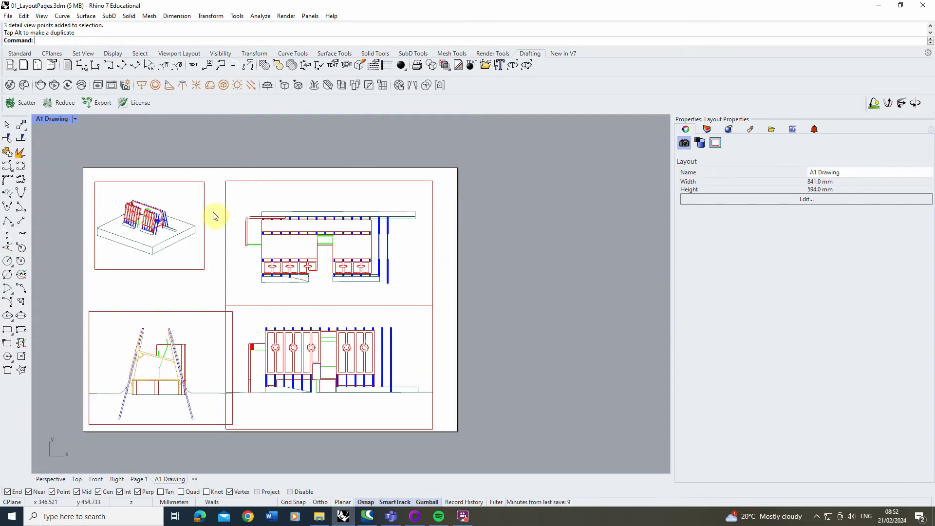
scroll(284, 263, up, 3)
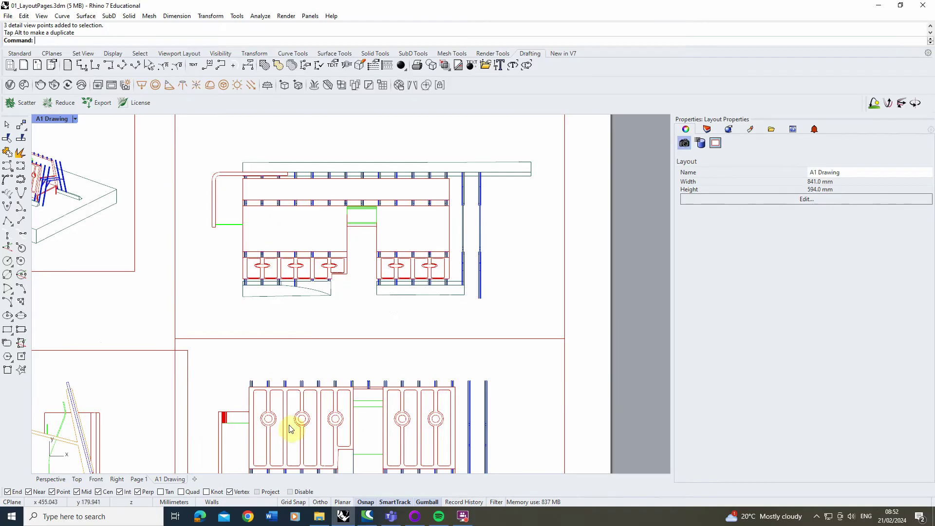
scroll(453, 265, down, 3)
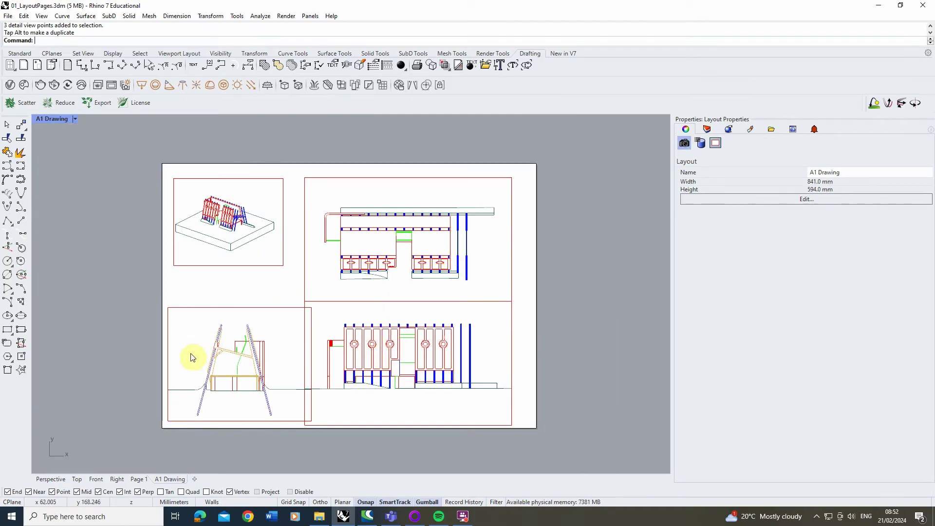
click(325, 178)
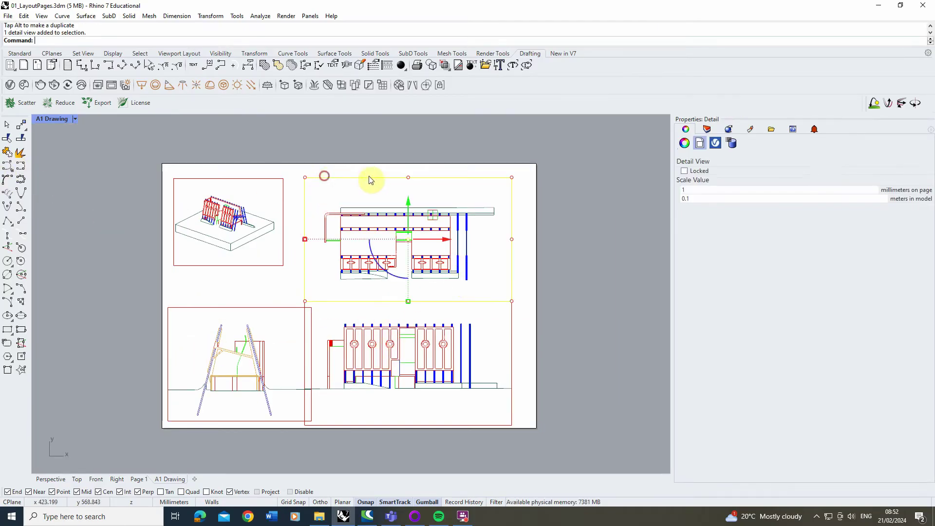
click(17, 124)
scroll(322, 240, up, 5)
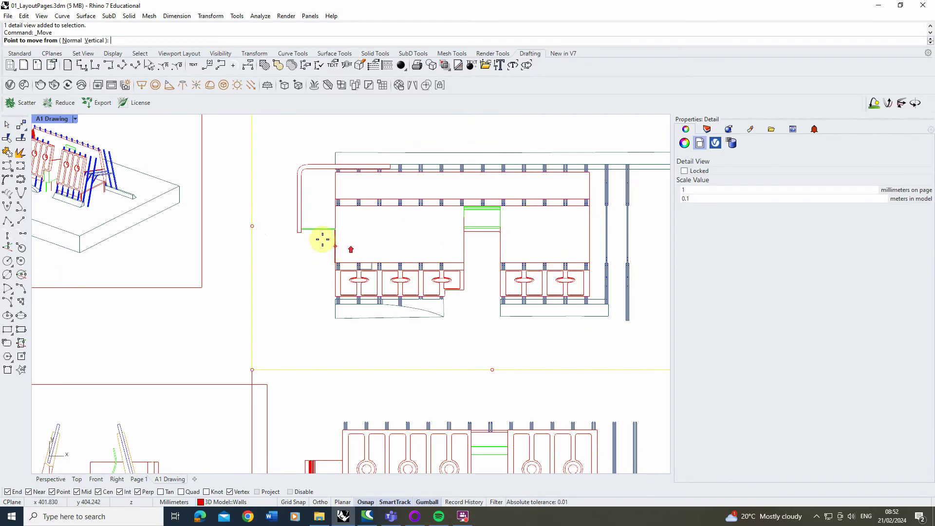
scroll(267, 197, down, 2)
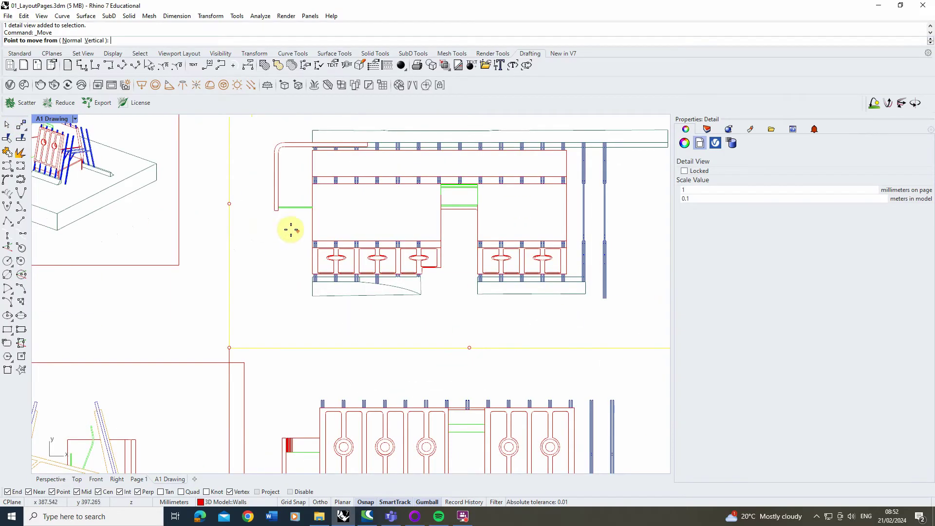
click(275, 208)
scroll(275, 199, down, 3)
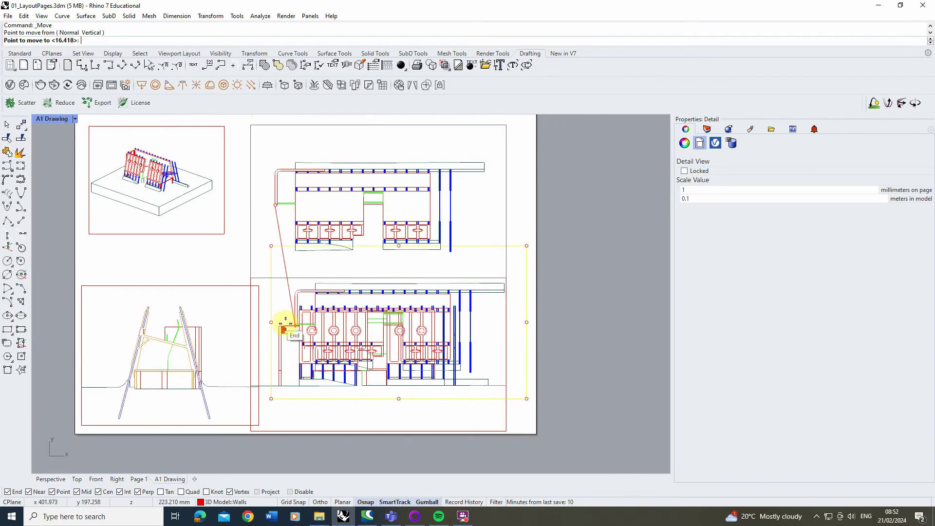
scroll(283, 323, up, 8)
click(287, 347)
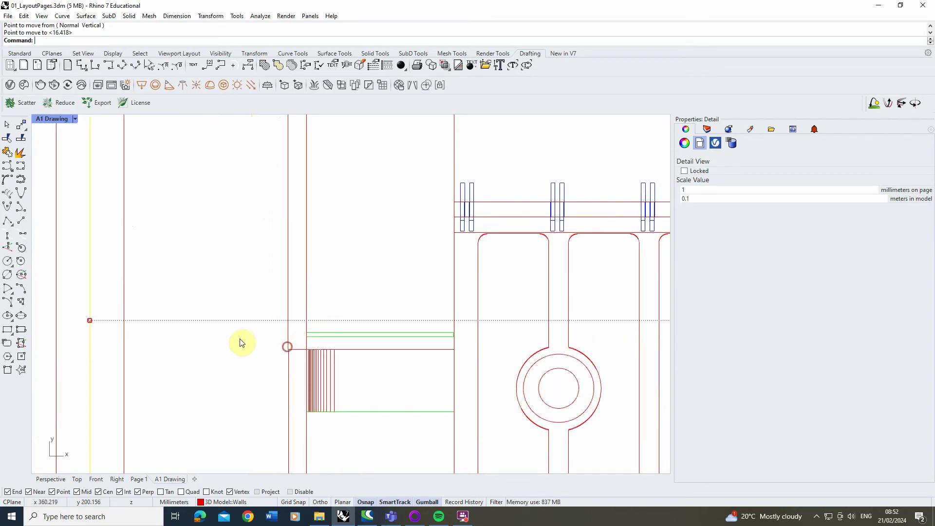
scroll(288, 354, up, 3)
scroll(295, 351, down, 8)
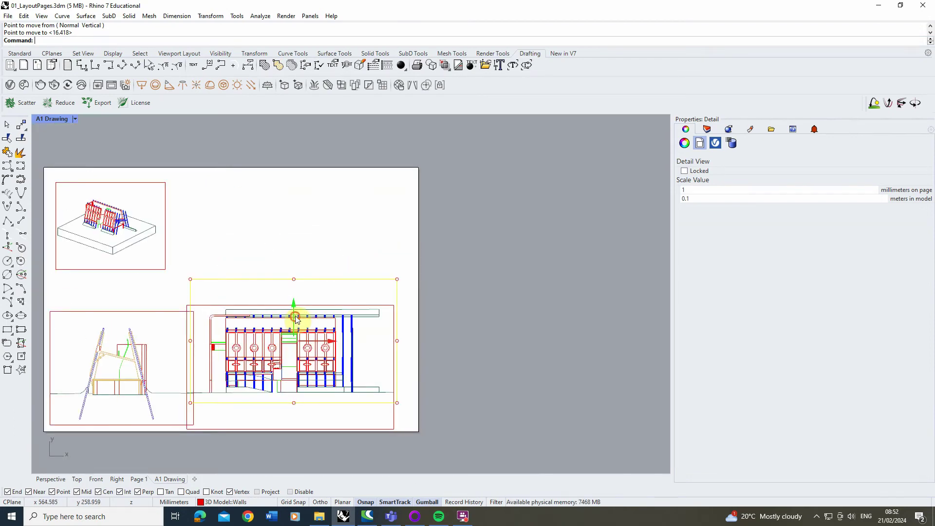
Move the plan detail straight up the page, so it clears the front elevation detail.
drag(296, 317, 294, 209)
click(495, 253)
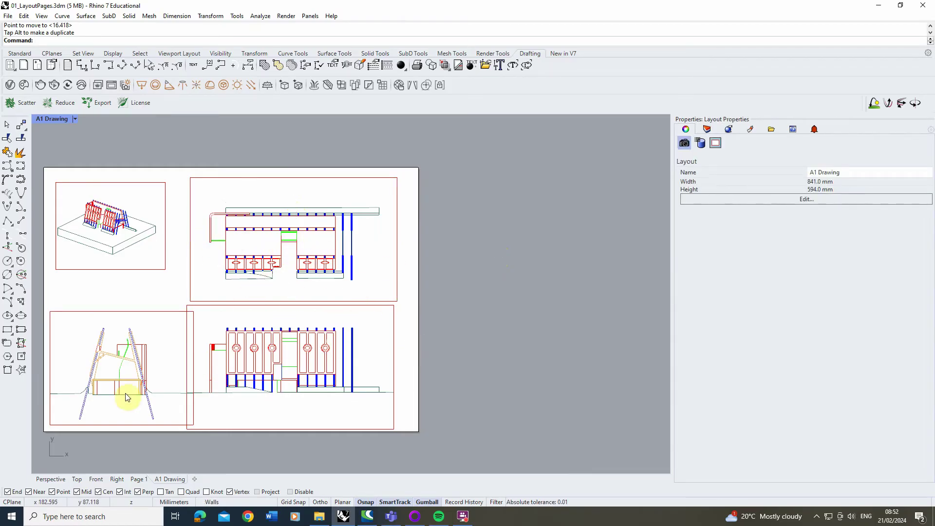
Align the end elevation detail to the front elevation by matching their top-left wall corners, and slide it horizontally left to clear the front elevation.
scroll(126, 397, up, 5)
click(207, 159)
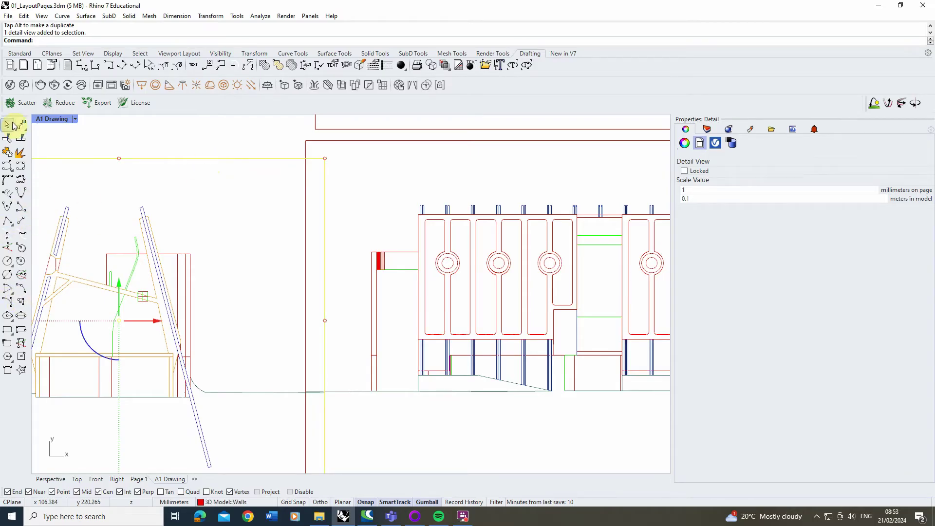
click(21, 124)
click(108, 253)
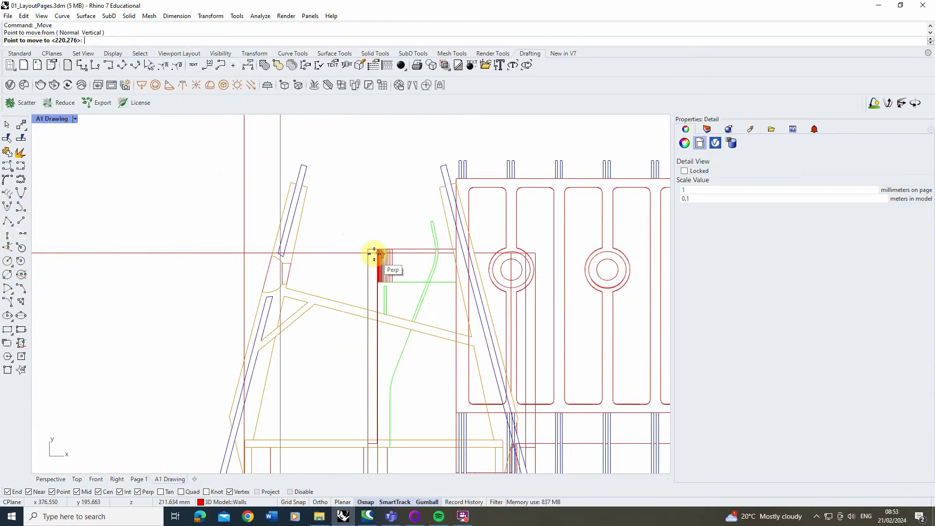
scroll(374, 254, up, 4)
click(355, 244)
scroll(355, 246, down, 6)
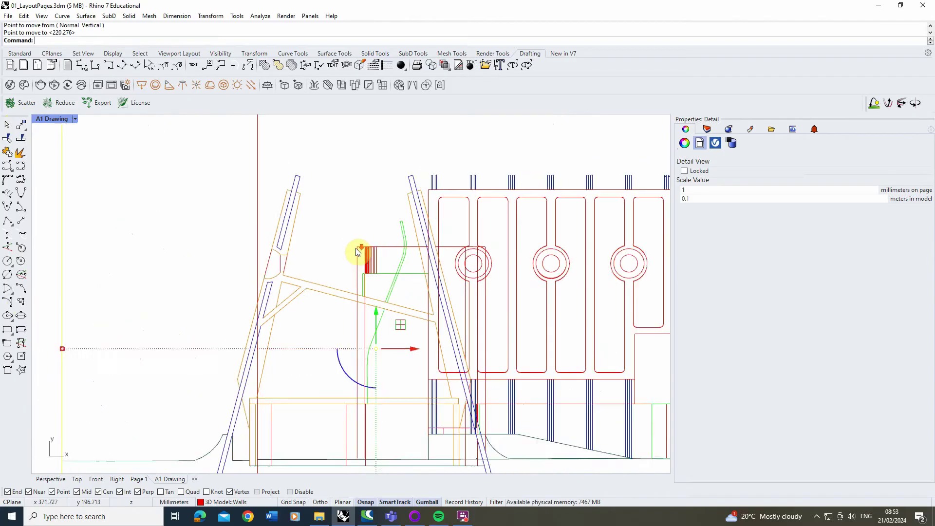
drag(396, 295, 376, 413)
click(377, 413)
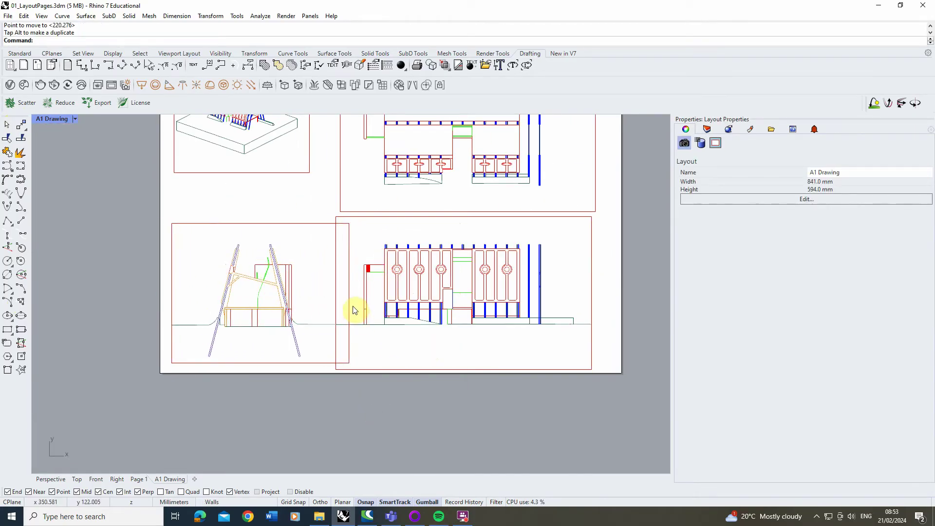
Crop the end elevation detail by moving its right and left edges inward, so its frame no longer overlaps the front elevation.
click(344, 219)
key(F10)
drag(319, 206, 359, 378)
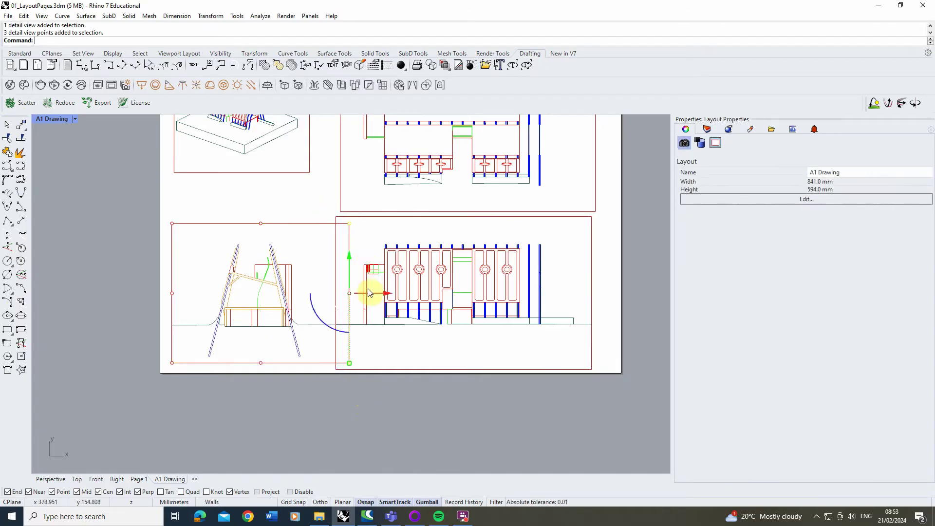
drag(368, 293, 343, 293)
drag(162, 208, 188, 375)
drag(195, 294, 205, 295)
click(570, 417)
right_drag(570, 417, 429, 322)
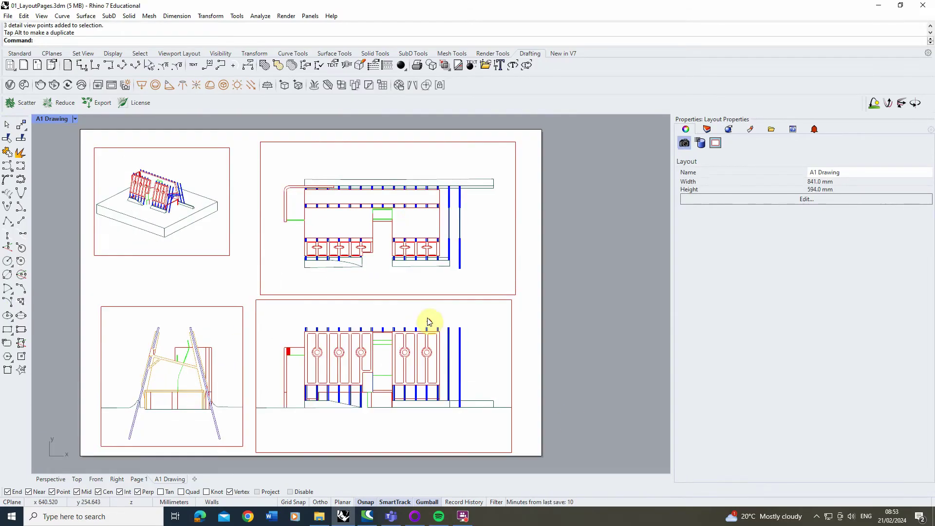
Crop the plan detail slightly by moving its right edge inward toward the front elevation detail's right edge.
click(511, 287)
key(F10)
drag(487, 312, 536, 141)
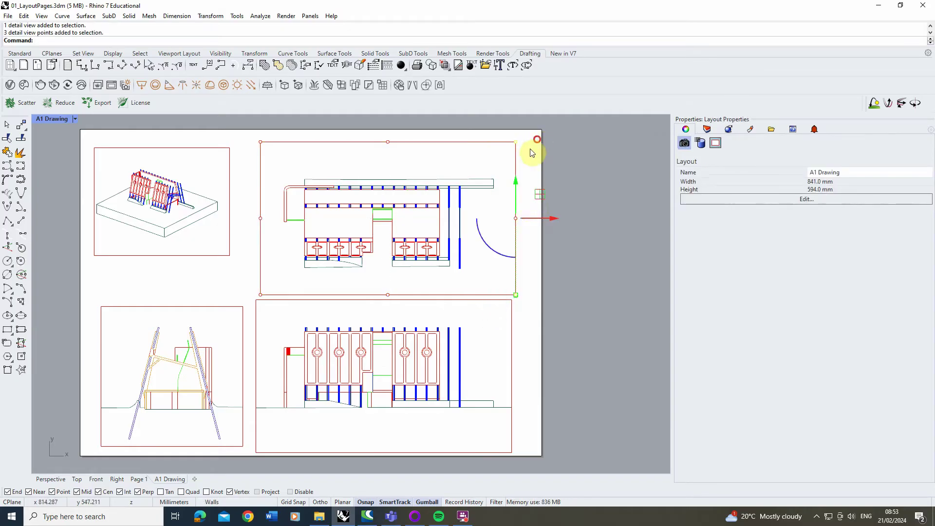
drag(535, 217, 535, 219)
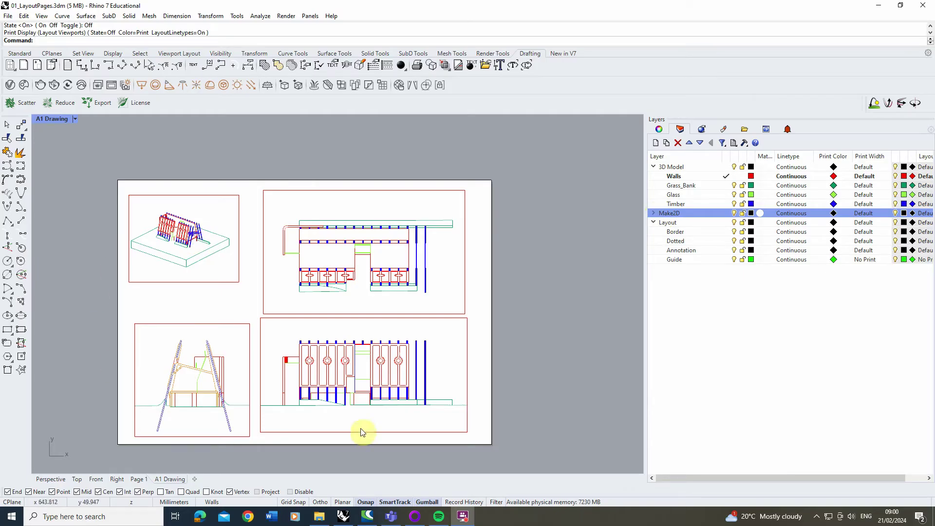
Expand the Make2D layer down to its 3D Model sublayers, and switch the visible Curves layer off and back on.
click(734, 213)
click(734, 214)
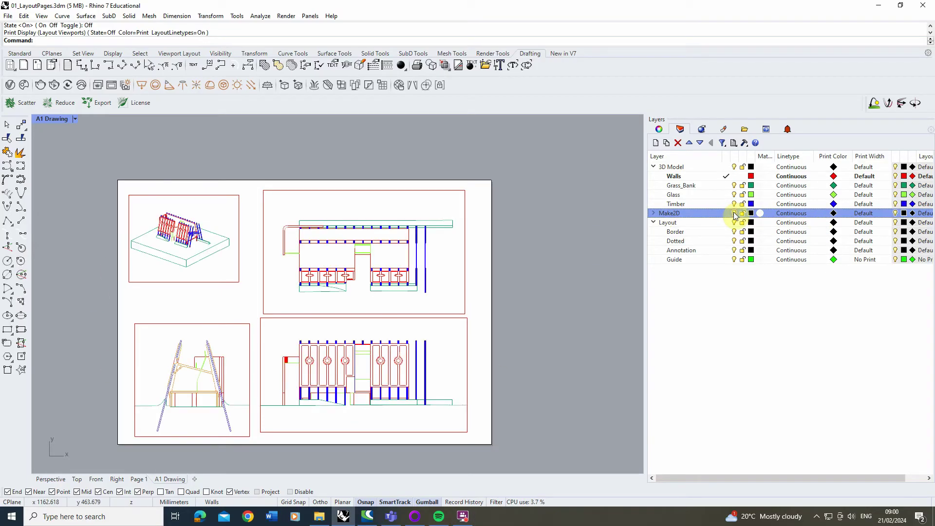
click(653, 214)
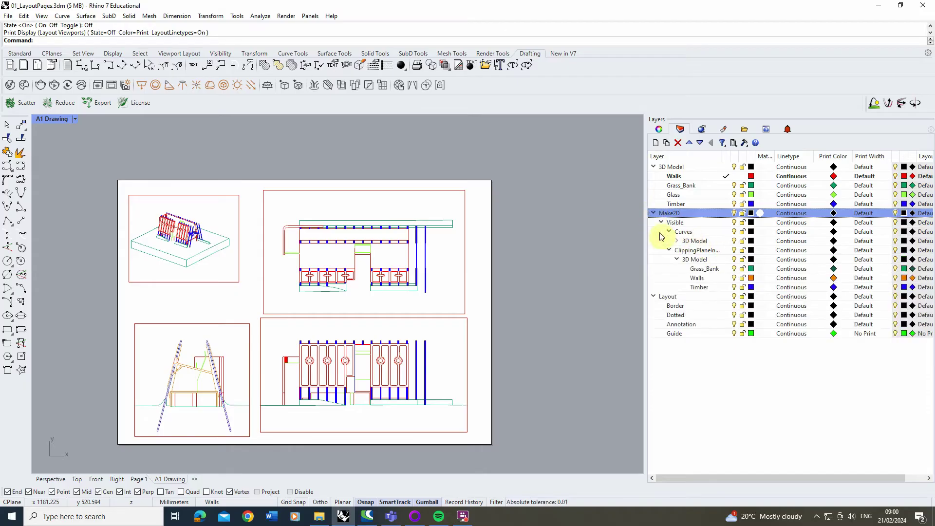
click(678, 240)
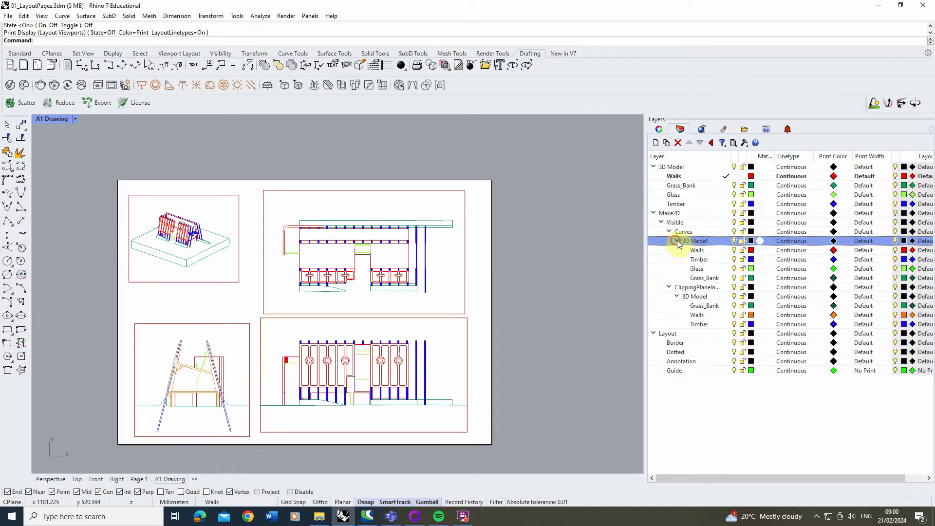
click(735, 233)
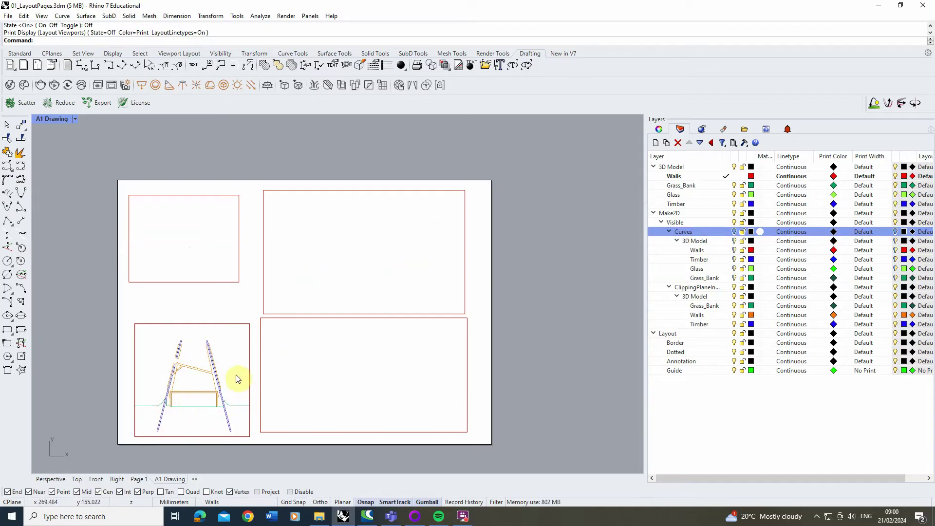
click(735, 233)
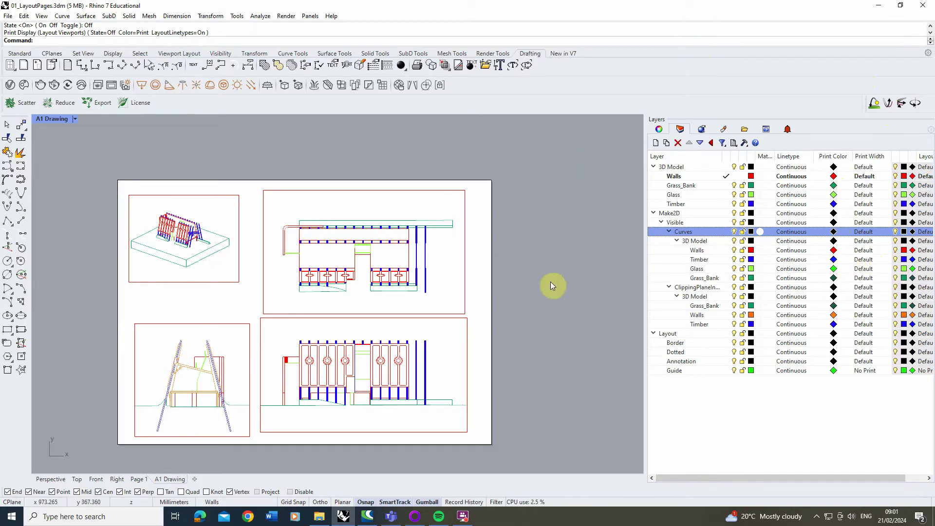
Toggle the Walls layer under Make2D Curves off and on to check which lines it contains.
click(711, 252)
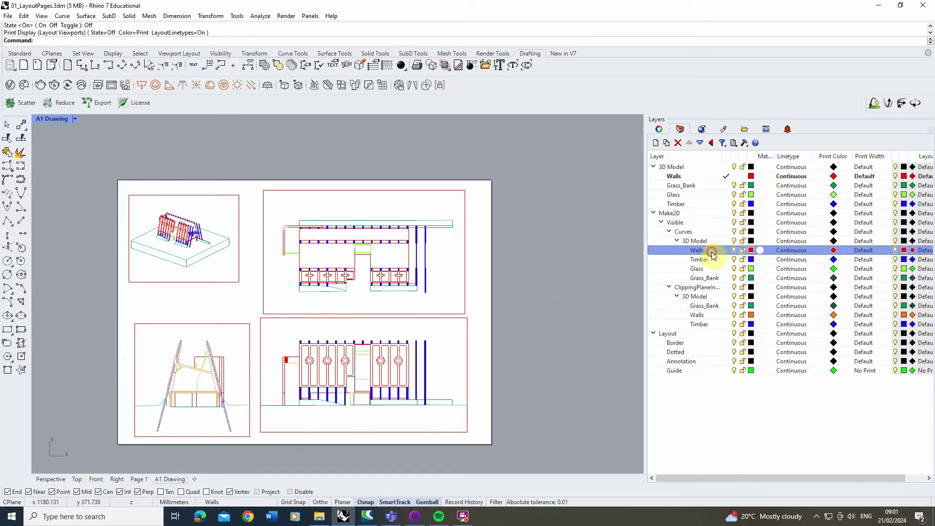
click(735, 251)
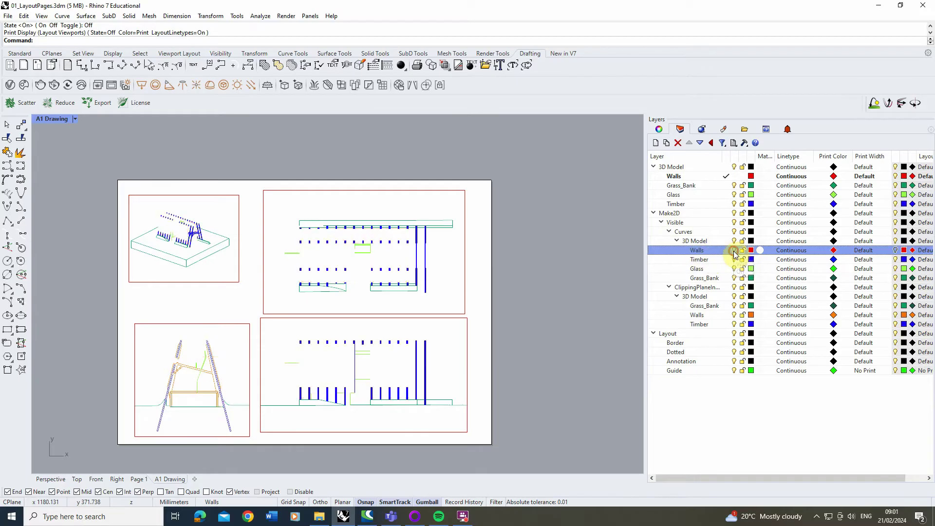
click(735, 251)
click(735, 252)
click(735, 251)
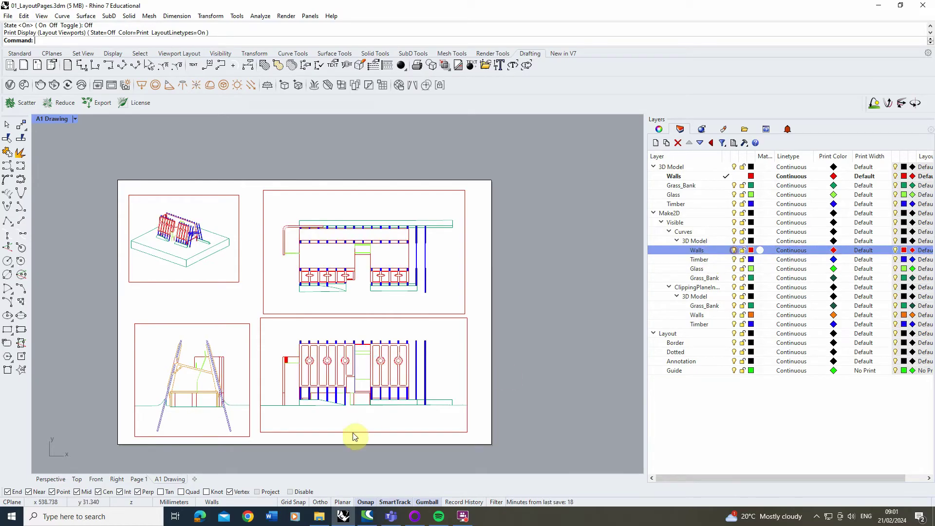
Set the print color of the Walls layer under Make2D Curves to blue, RGB 0, 96, 255.
scroll(296, 429, up, 2)
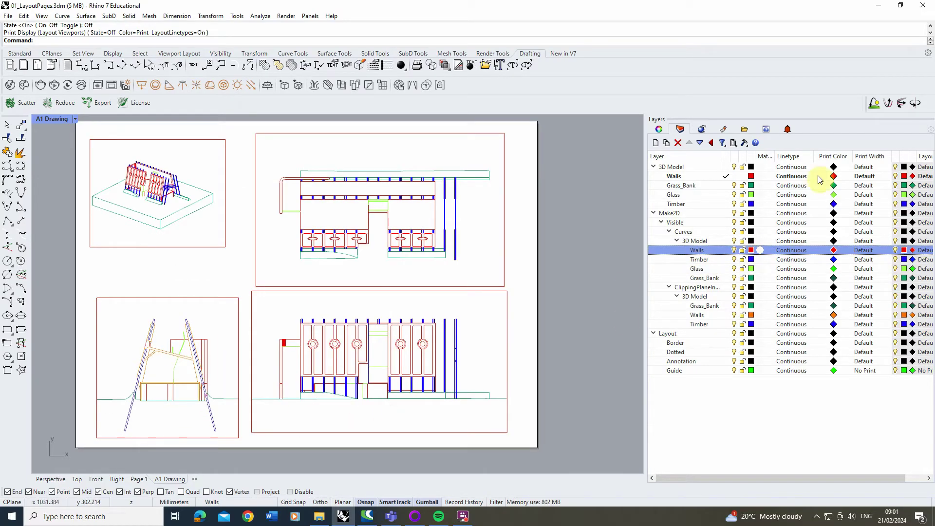
click(834, 250)
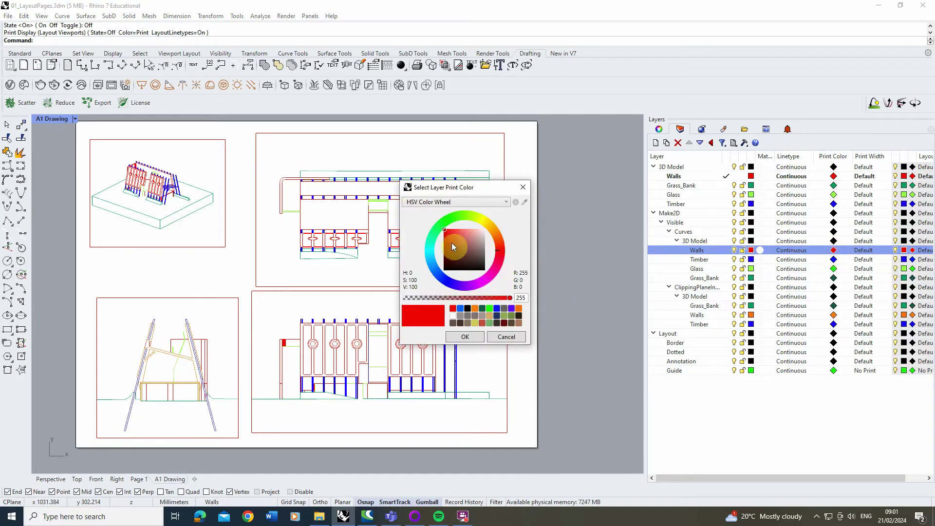
click(461, 310)
click(461, 337)
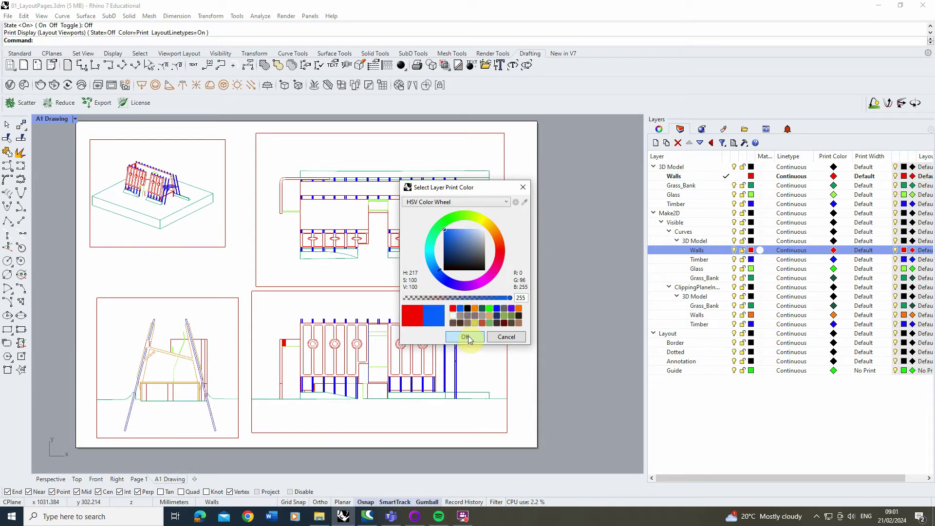
click(468, 337)
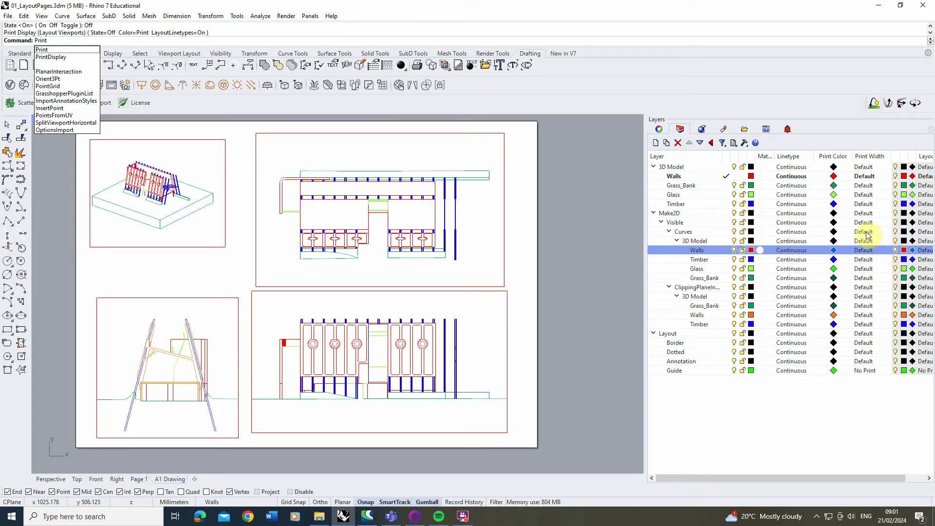
Turn on PrintDisplay for the layout viewports, keeping Color on Print and LayoutLinetypes on.
click(51, 57)
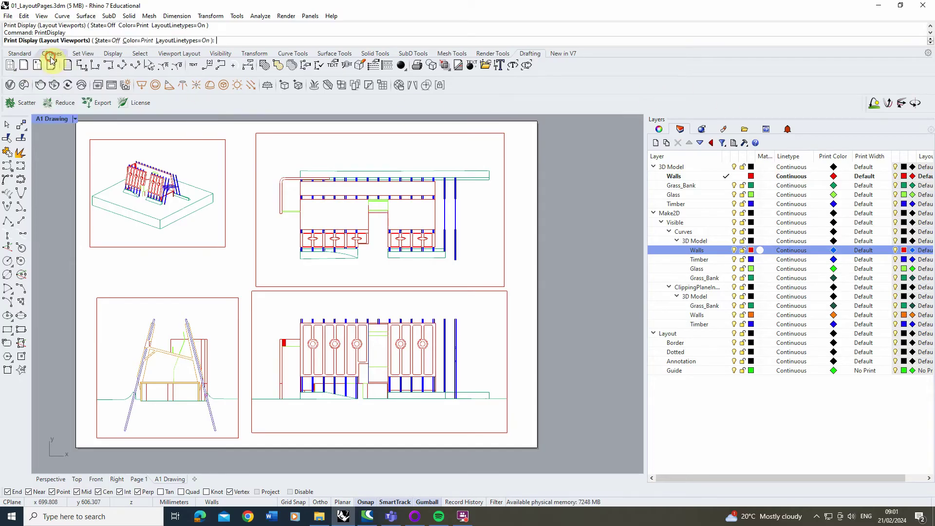
click(107, 41)
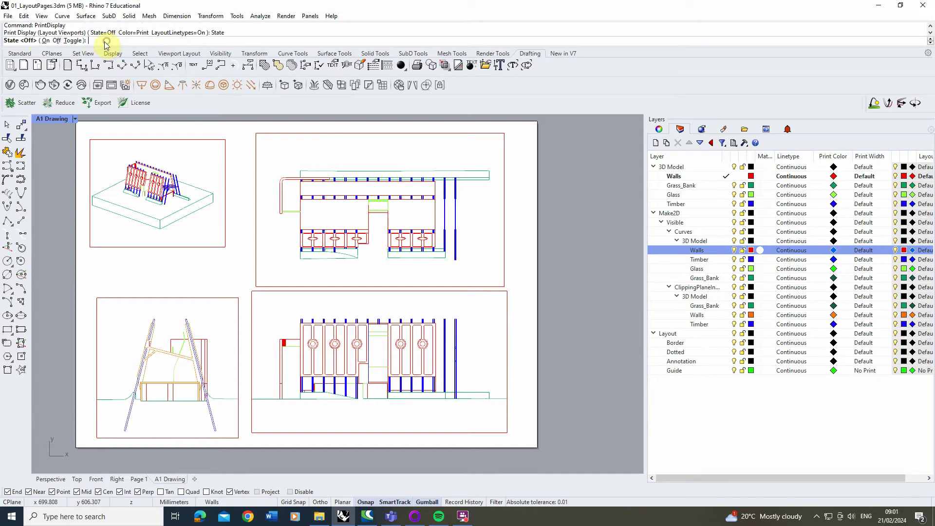
click(45, 41)
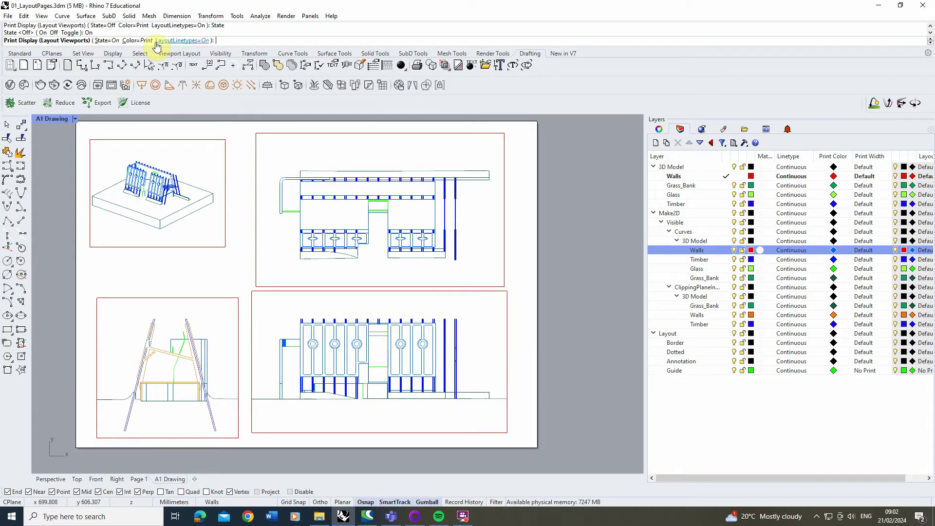
key(Return)
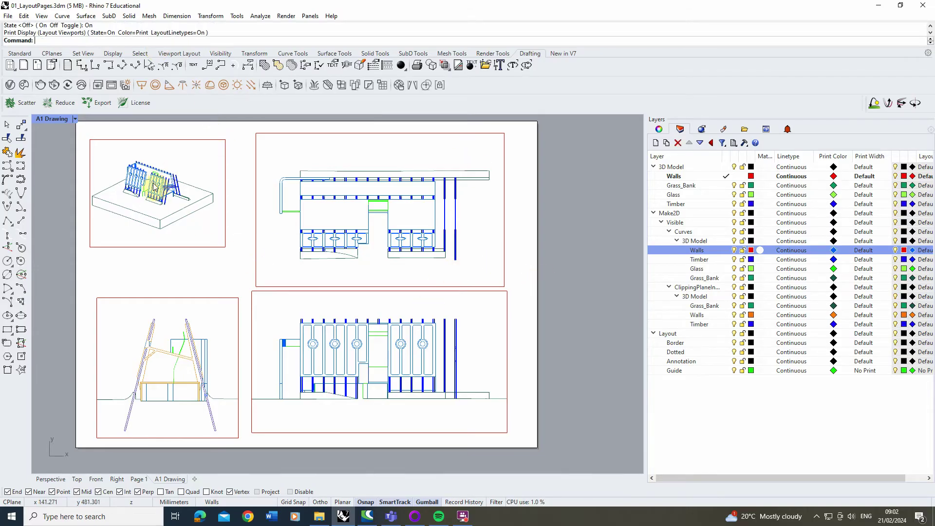
Switch the Make2D Curves Walls layer's print color to red and back to blue to compare them in the layout.
click(834, 251)
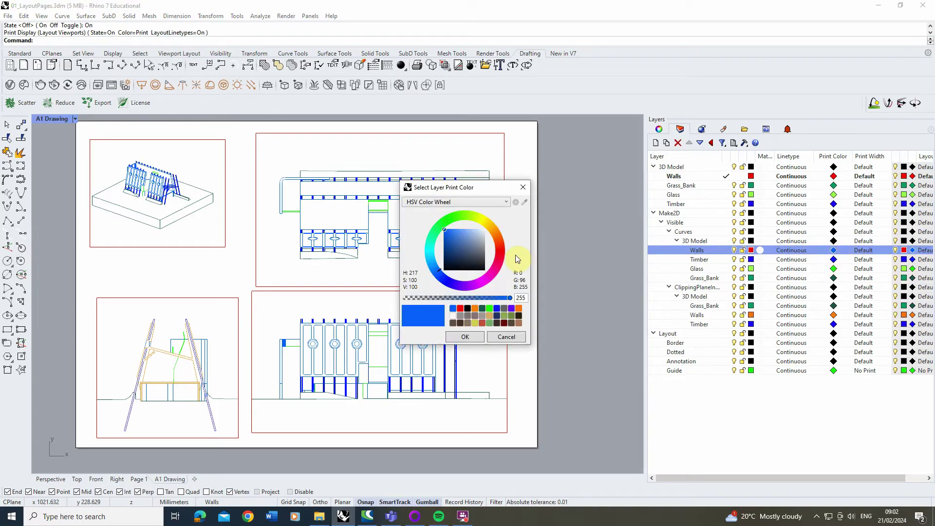
click(460, 309)
click(465, 336)
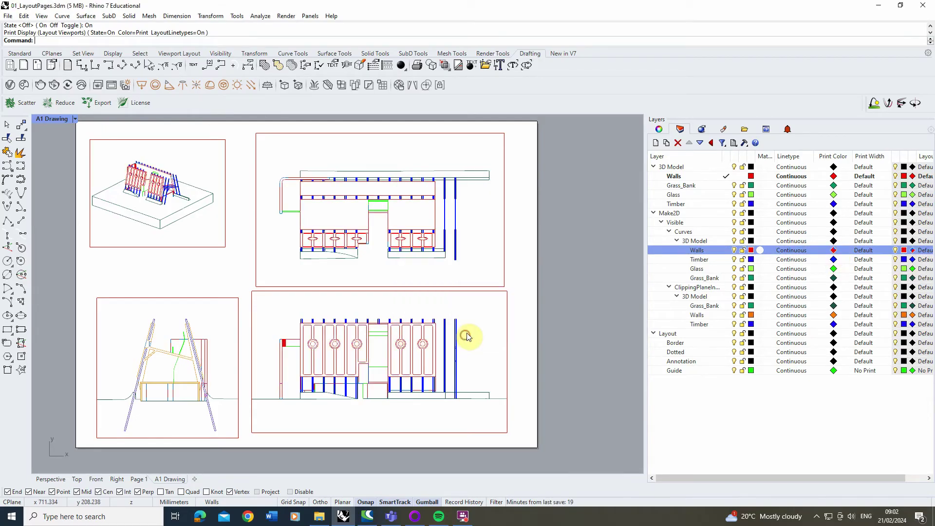
click(834, 250)
click(460, 309)
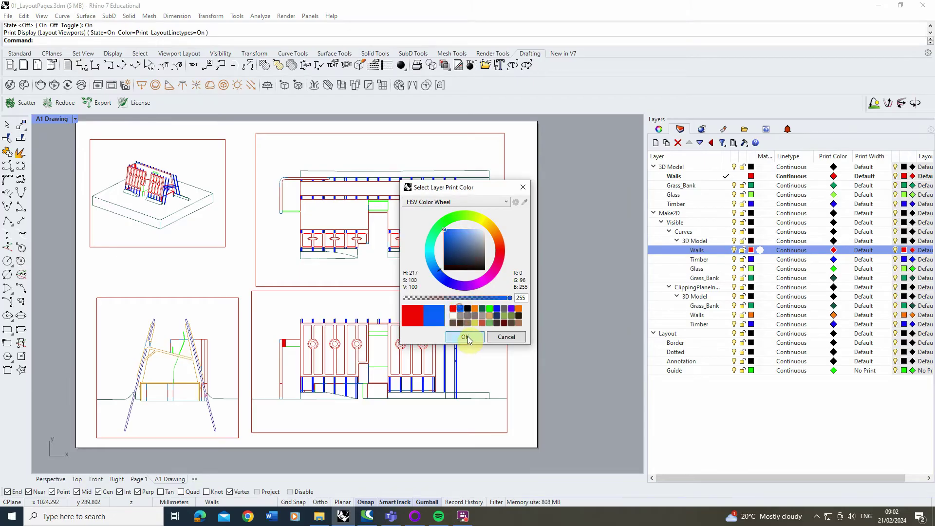
click(465, 337)
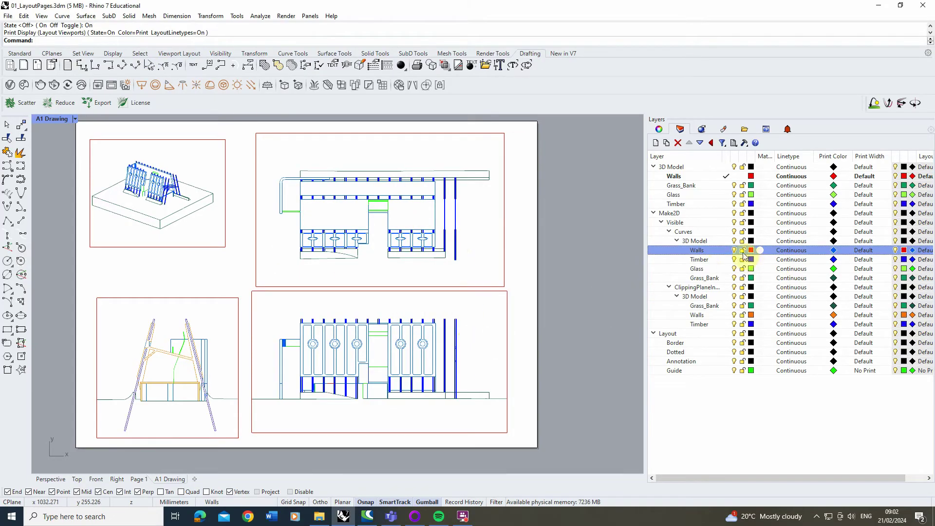
Examine the 2D drawings' display colors in the model space Top view, and return to the A1 Drawing layout.
click(60, 480)
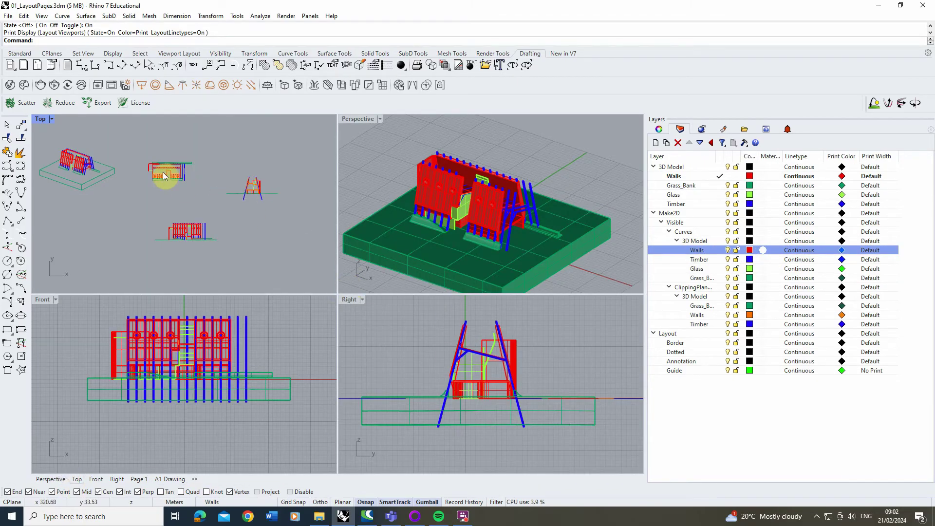
scroll(159, 171, up, 2)
scroll(177, 192, down, 5)
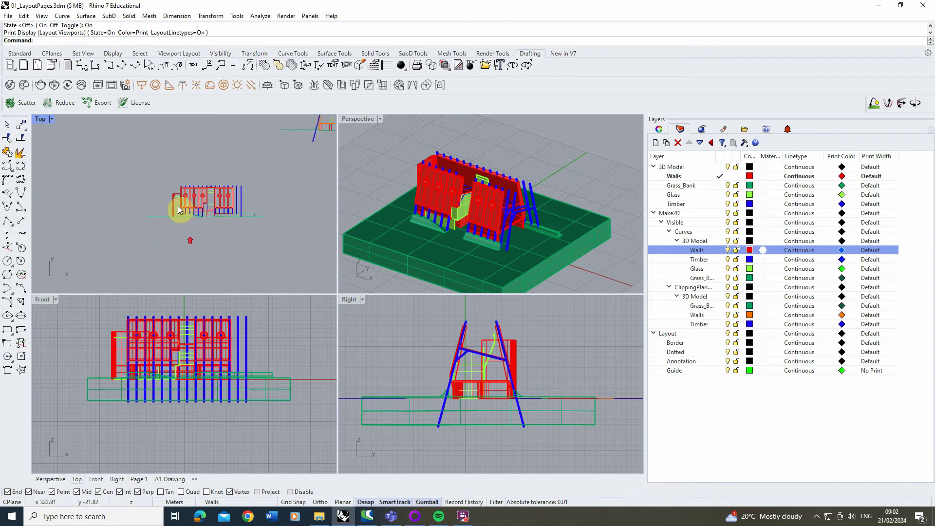
right_drag(168, 182, 198, 202)
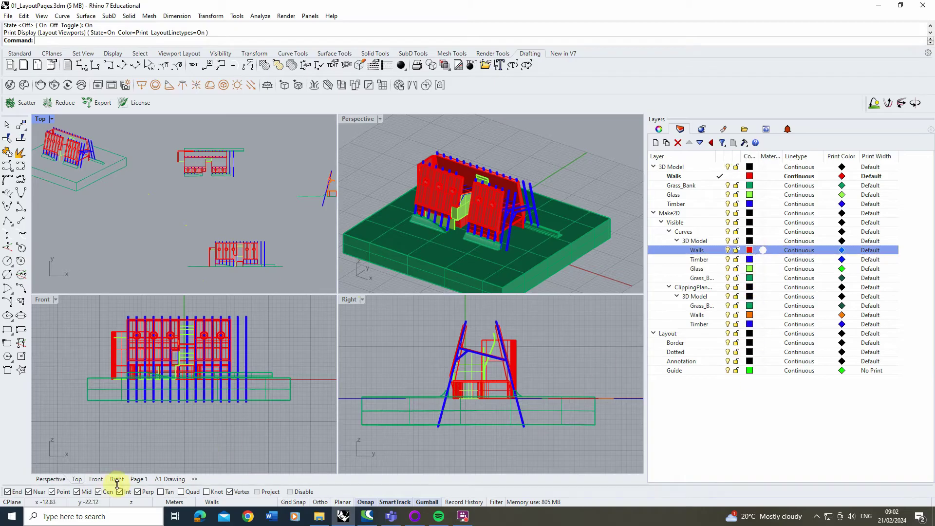
click(172, 479)
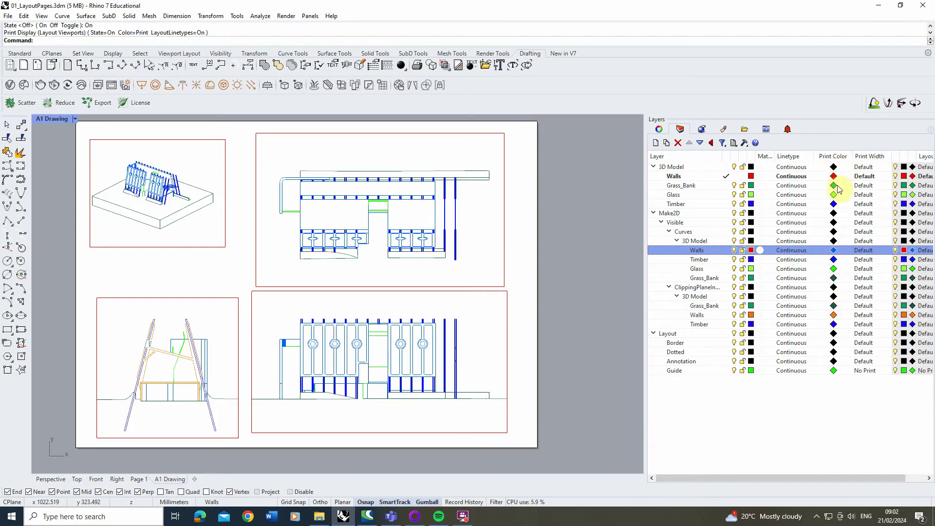
Set the print color of the Timber, Glass and Grass_Bank layers under Make2D Curves to blue, RGB 0, 96, 255.
mouse_move(835, 254)
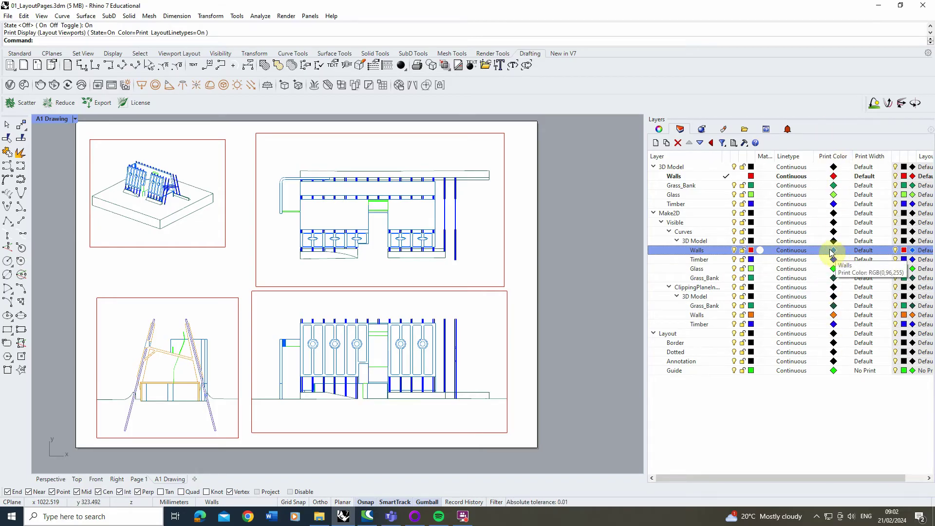
click(833, 260)
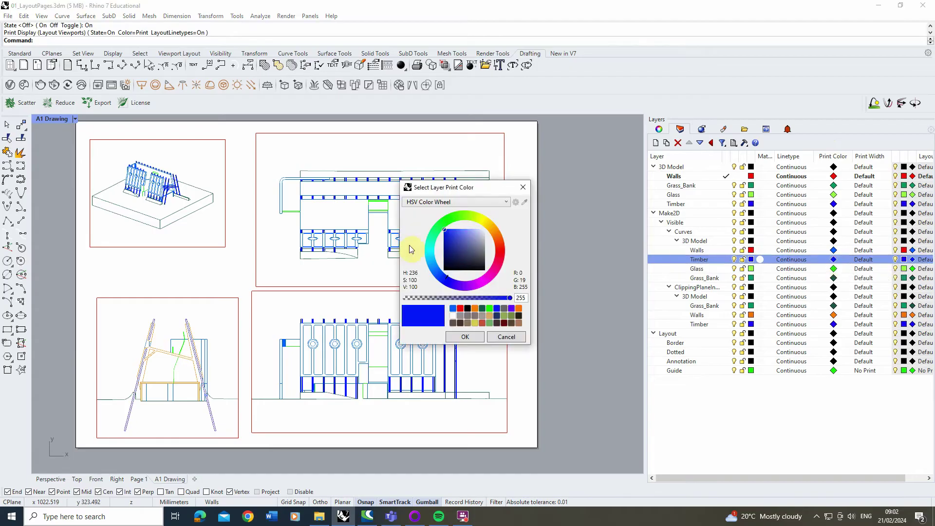
click(452, 308)
click(465, 337)
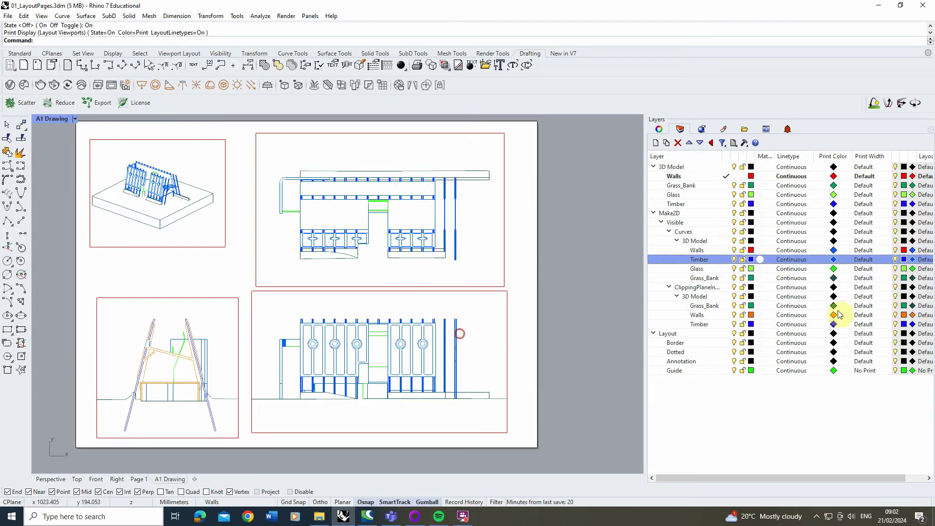
click(834, 271)
click(453, 308)
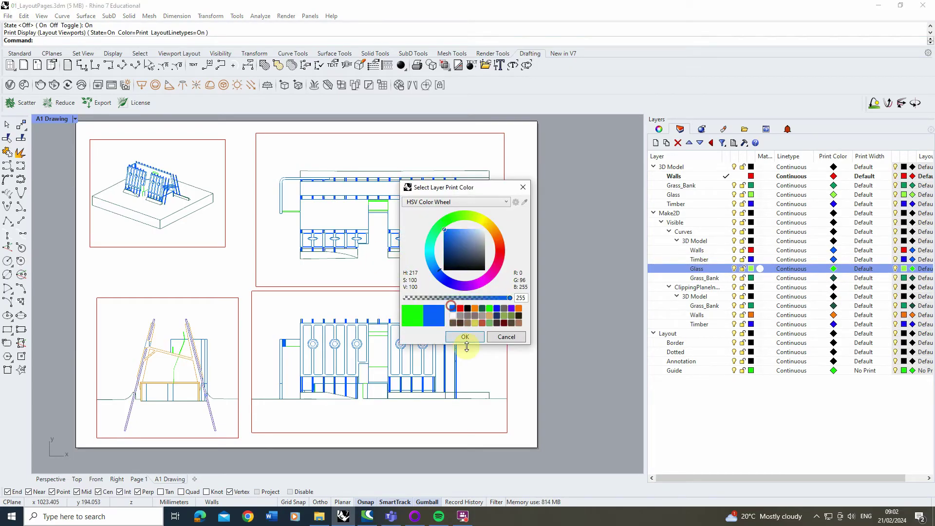
click(467, 339)
click(834, 278)
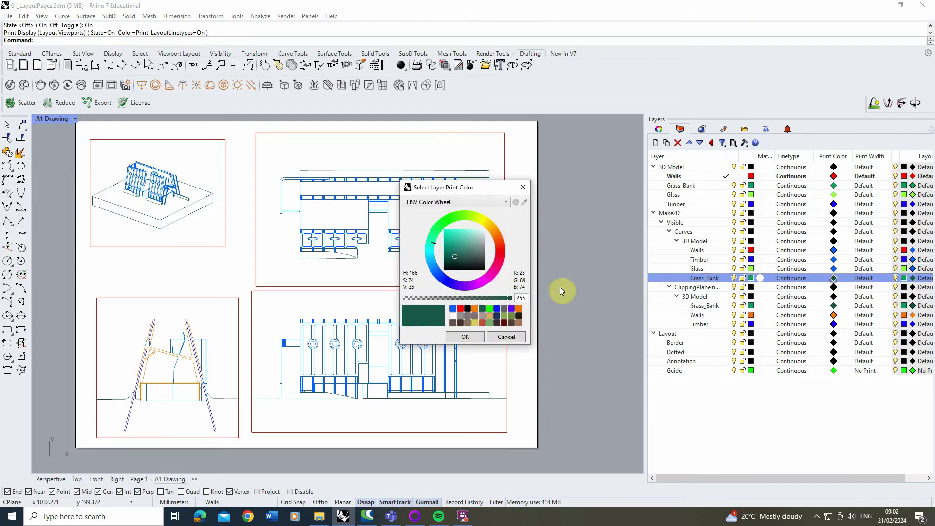
click(453, 308)
click(464, 338)
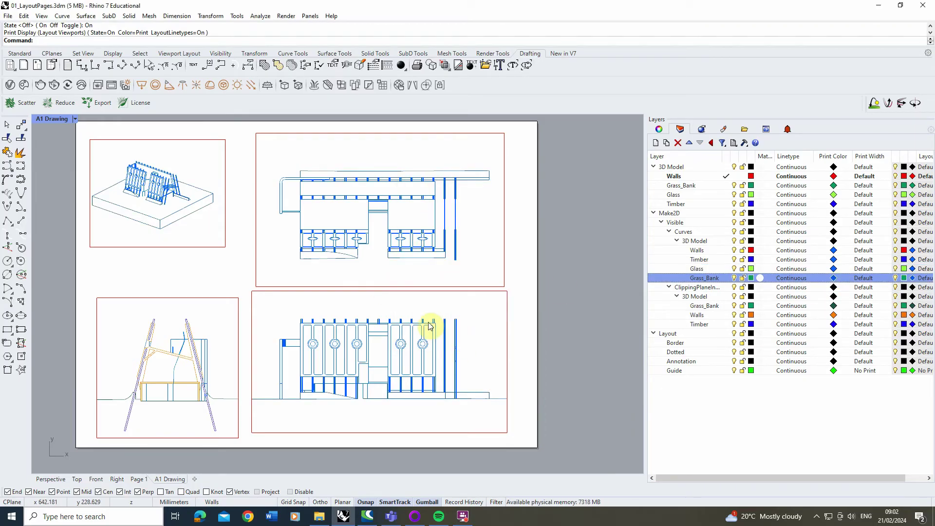
Set the print color of the Grass_Bank and Walls layers under the Make2D clipping plane layer to the darker blue used by its Timber layer.
scroll(129, 402, up, 5)
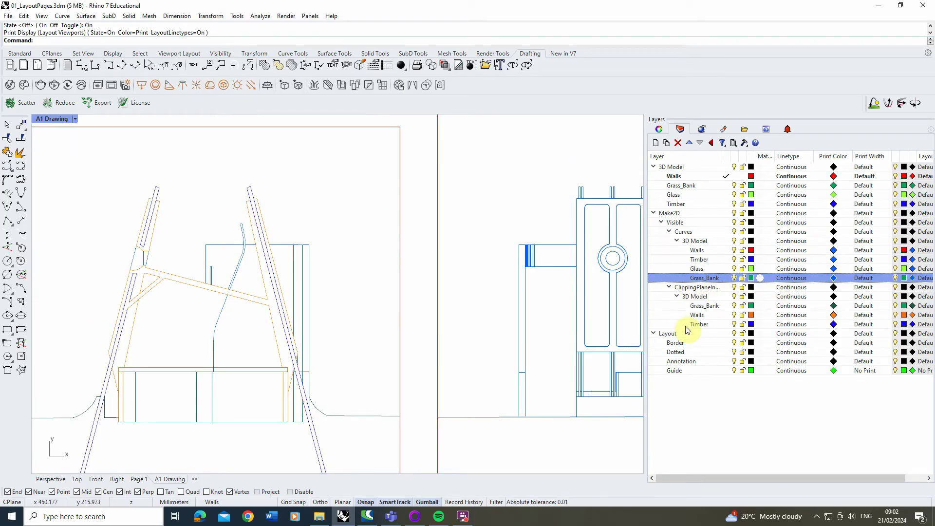
click(834, 307)
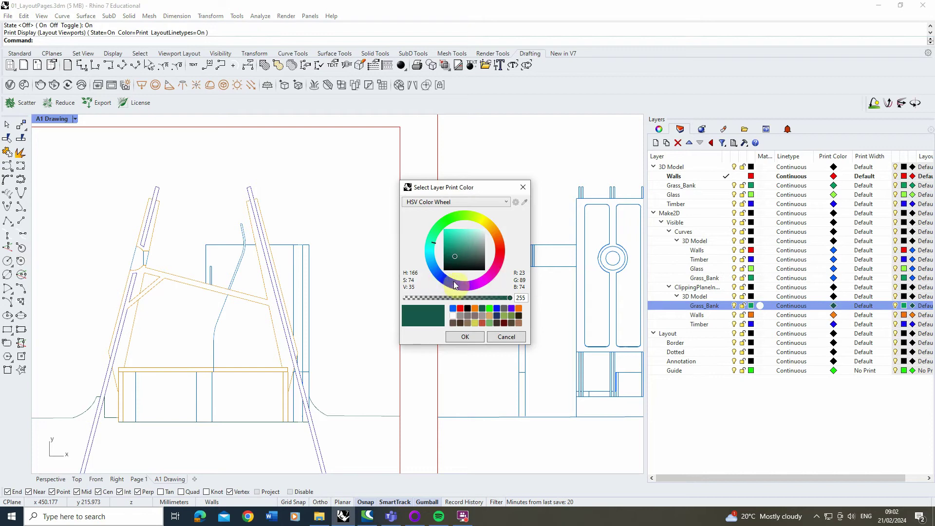
click(499, 309)
click(467, 336)
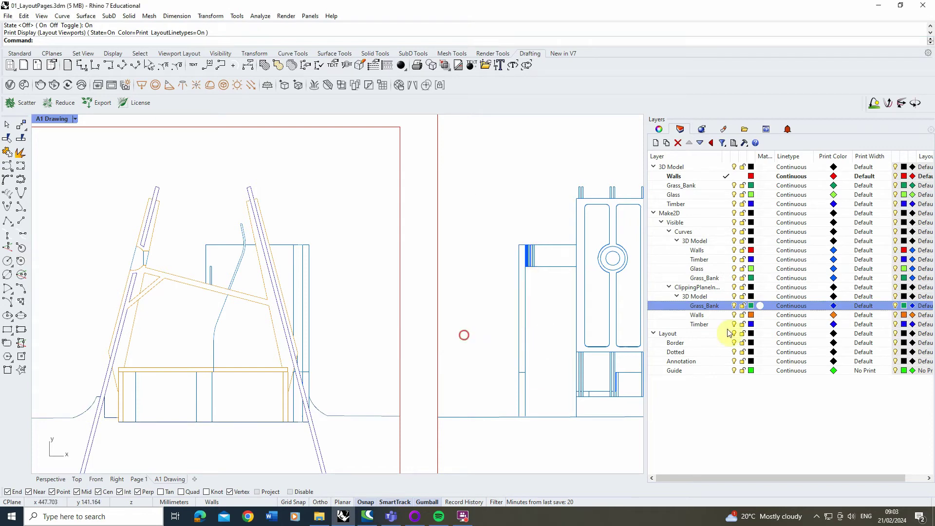
click(835, 316)
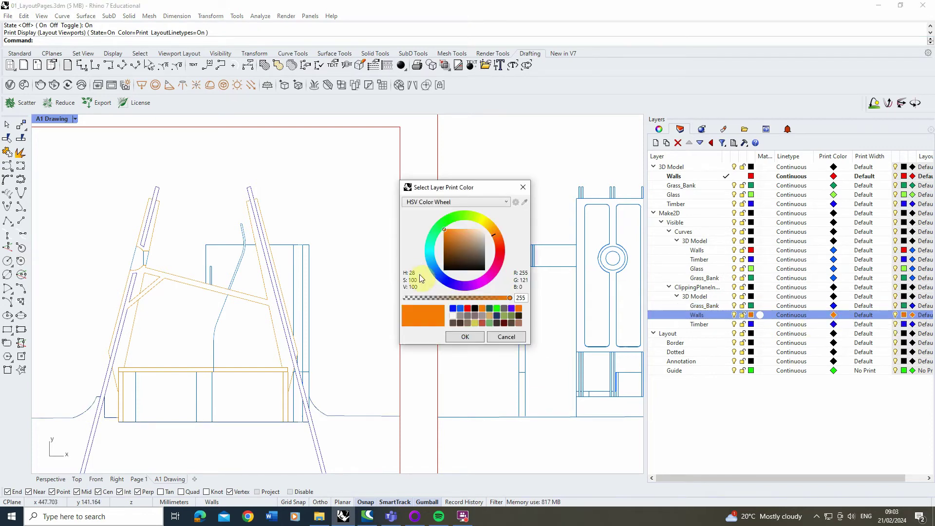
click(453, 310)
click(465, 337)
scroll(150, 348, up, 4)
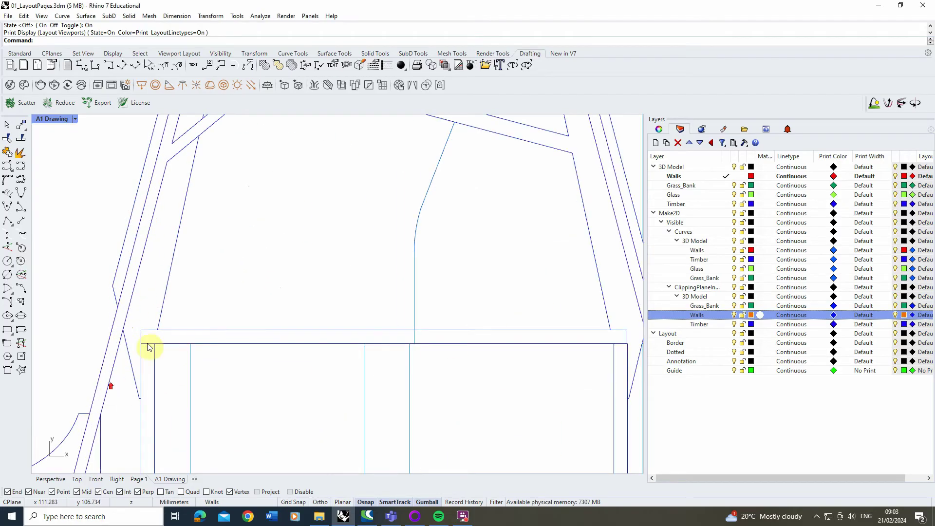
scroll(150, 347, down, 6)
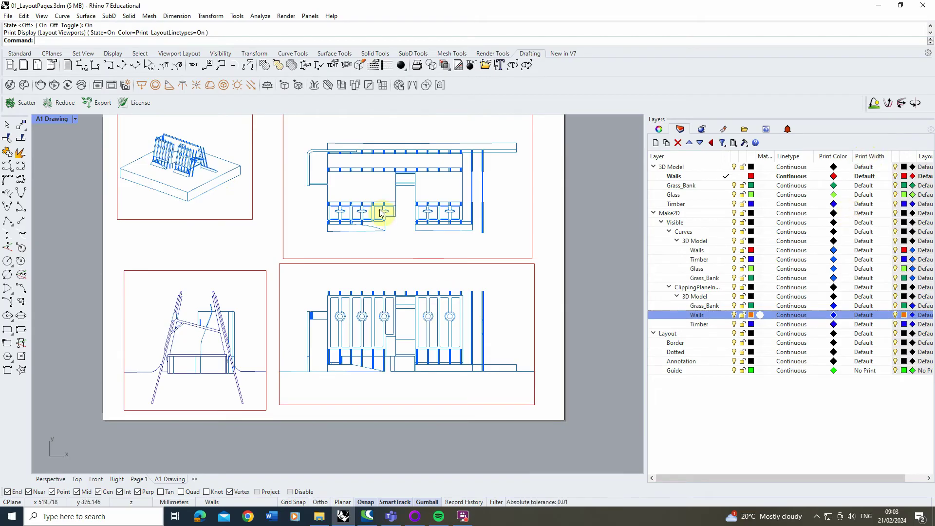
Set the print width of the Walls layer under Make2D Curves to 0.3 mm.
scroll(409, 180, up, 5)
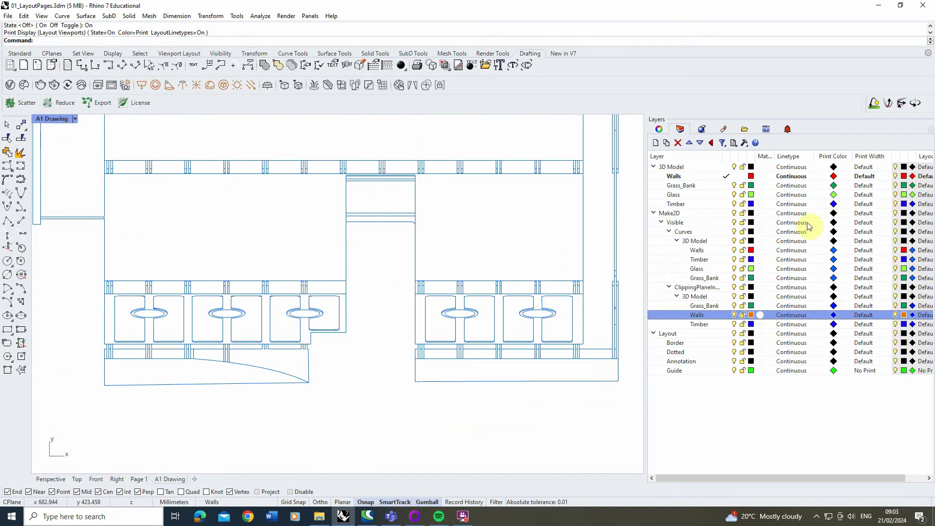
click(864, 250)
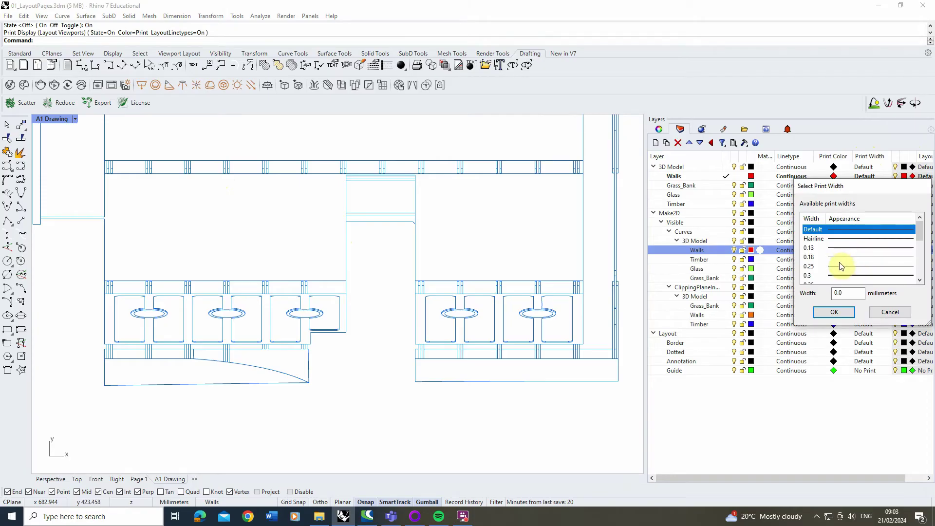
scroll(839, 265, down, 1)
click(839, 248)
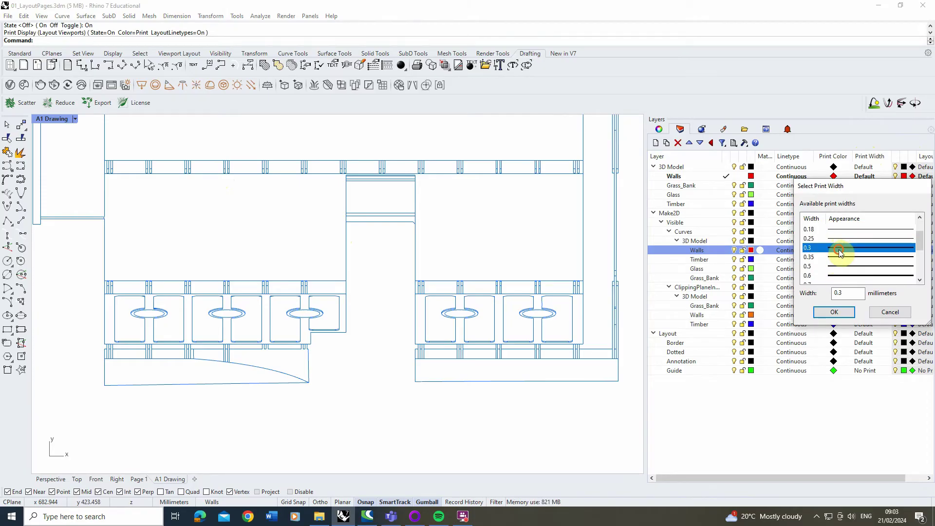
click(834, 312)
scroll(430, 169, up, 5)
scroll(430, 170, up, 2)
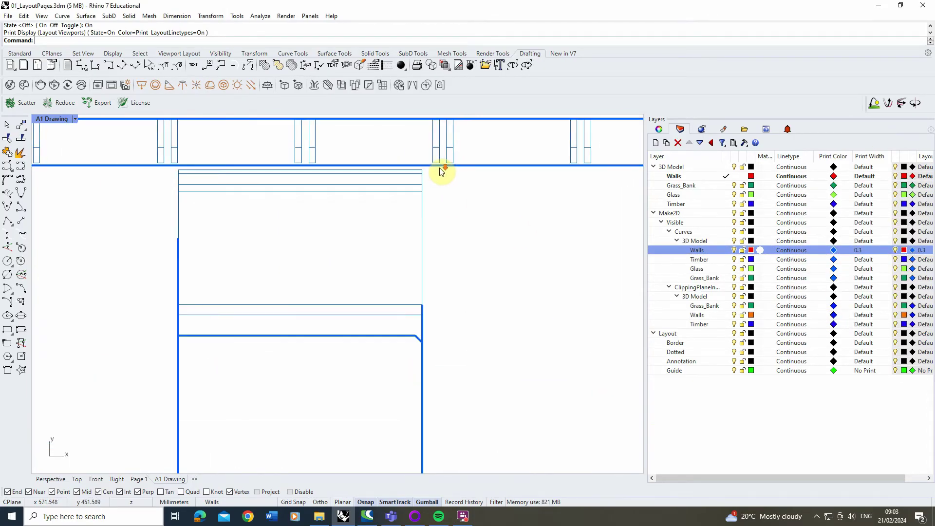
Set the print widths under Make2D Curves to 0.18 mm for the Timber layer and 0.13 mm for the Glass layer.
click(862, 259)
click(837, 257)
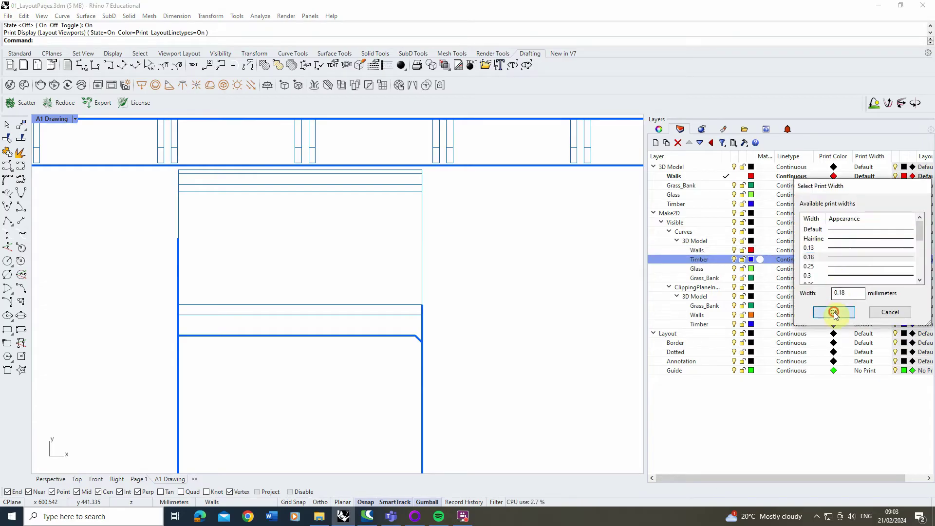
click(834, 312)
scroll(404, 268, down, 3)
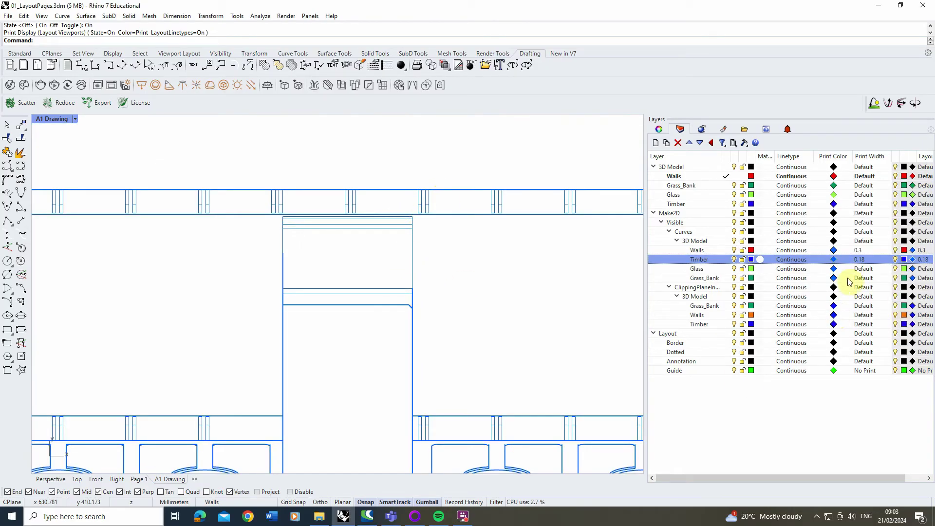
click(863, 268)
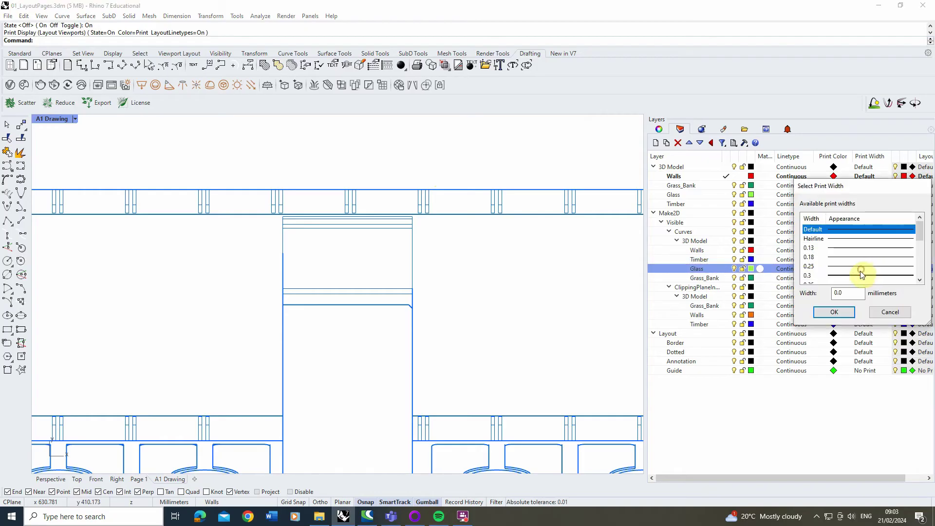
click(849, 239)
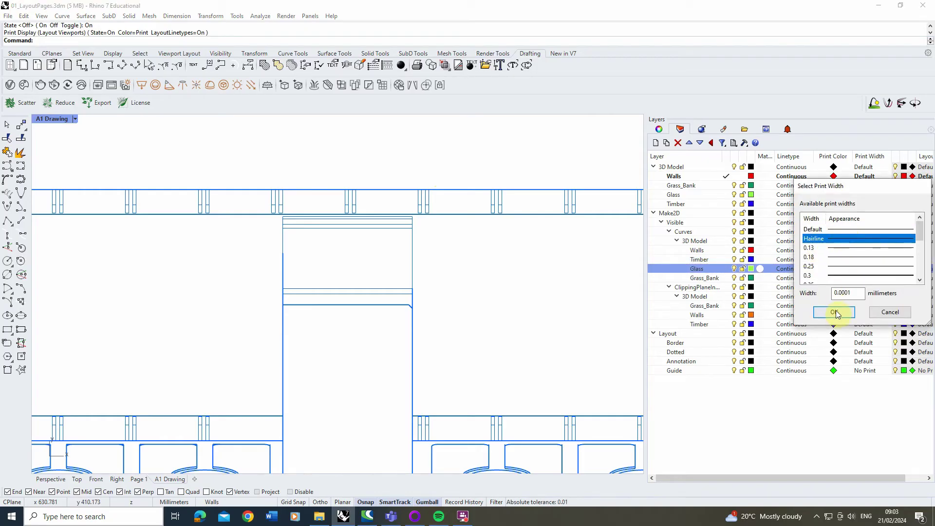
click(839, 248)
click(835, 312)
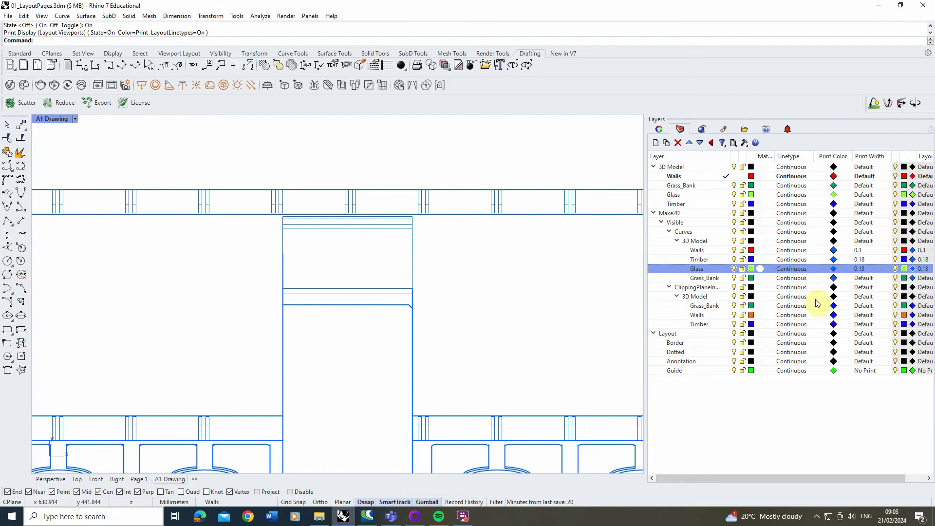
Set the print width of the Grass_Bank layer under Make2D Curves to 0.5 mm.
click(862, 278)
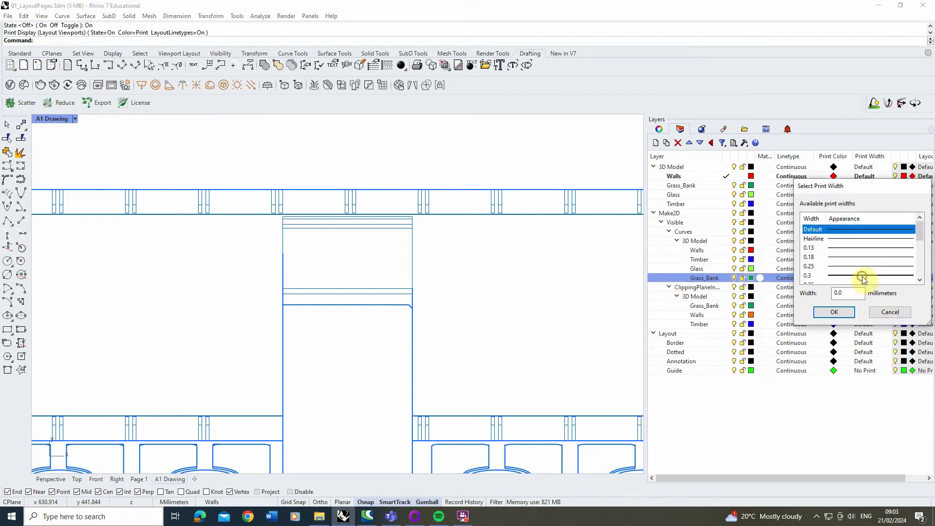
scroll(856, 282, down, 1)
click(842, 267)
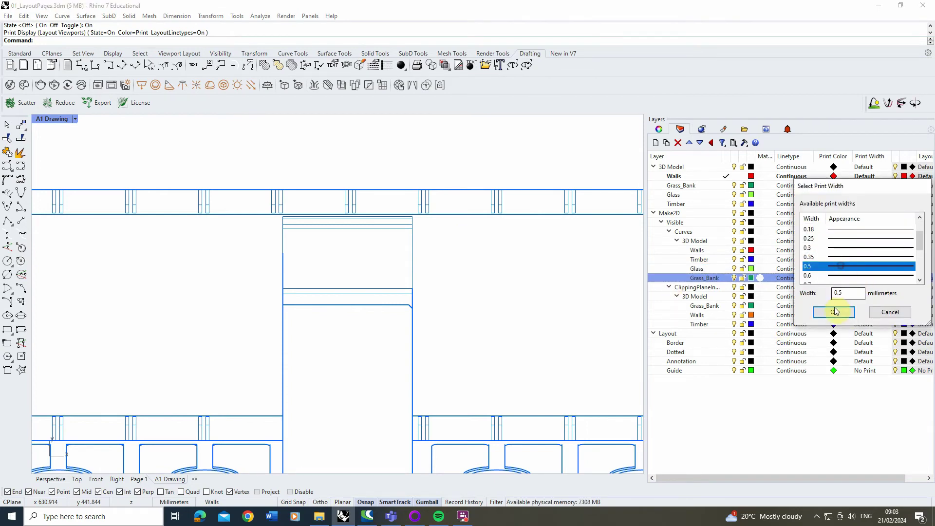
click(834, 312)
Examine the line weights in the elevation and section details of the A1 layout.
scroll(407, 261, down, 2)
scroll(287, 244, down, 2)
scroll(302, 376, down, 1)
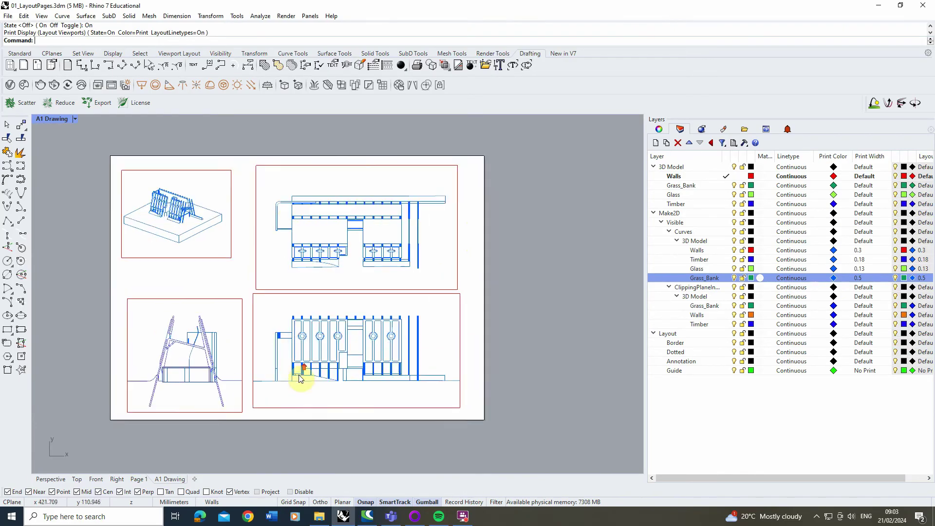
scroll(325, 365, up, 4)
scroll(244, 382, up, 3)
scroll(244, 396, down, 2)
scroll(434, 257, down, 3)
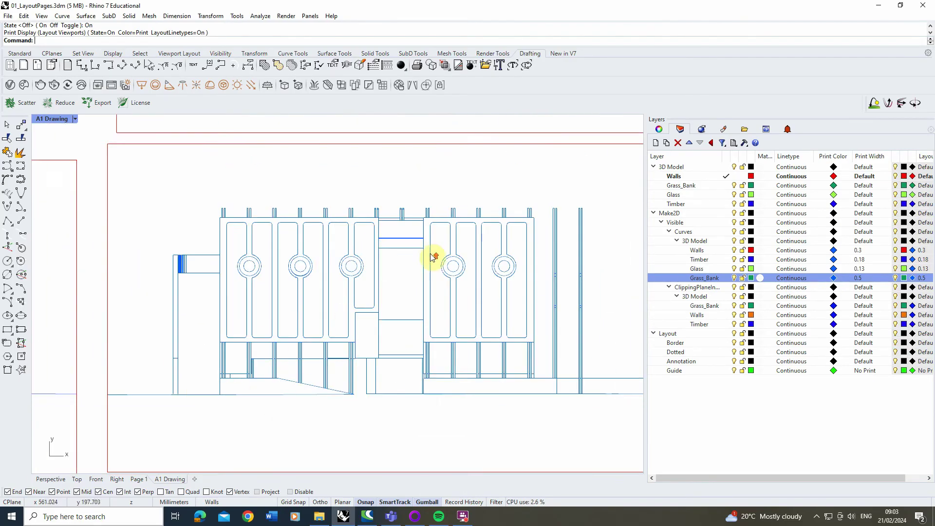
scroll(518, 234, down, 3)
scroll(387, 255, up, 5)
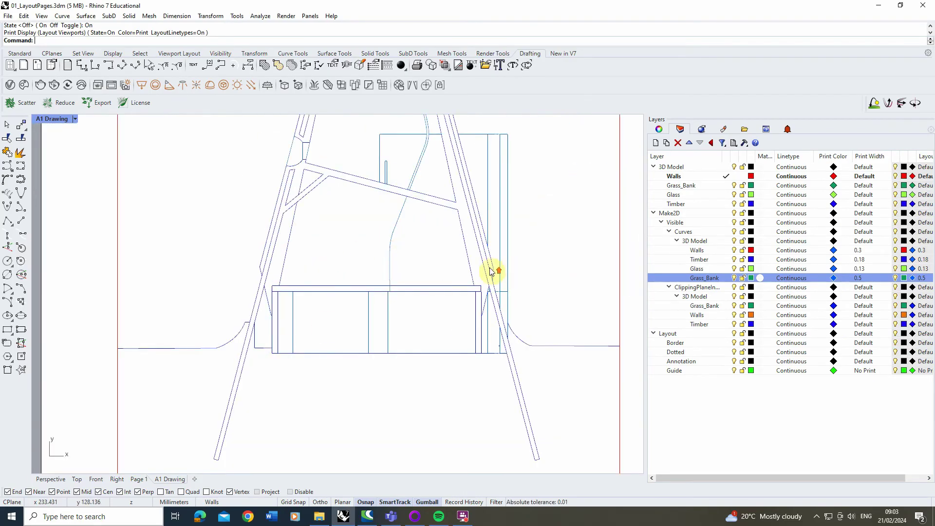
scroll(427, 341, up, 2)
scroll(427, 341, down, 3)
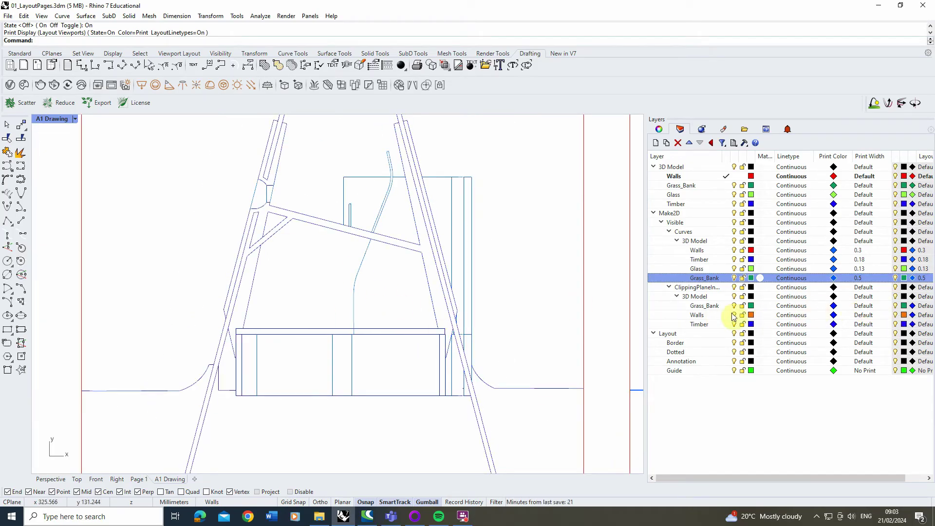
Set the print width of the Grass_Bank and Walls layers under the Make2D clipping plane layer to 1 mm.
click(863, 306)
scroll(852, 271, down, 4)
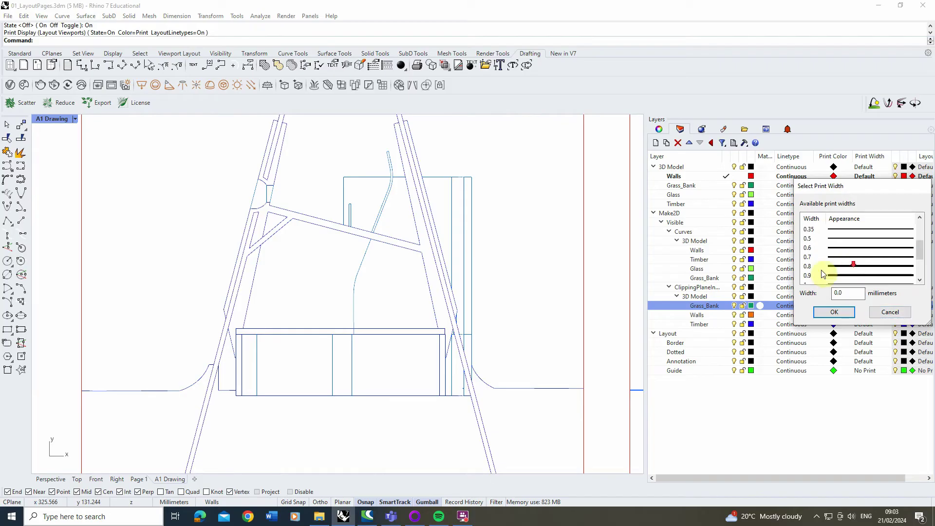
click(834, 312)
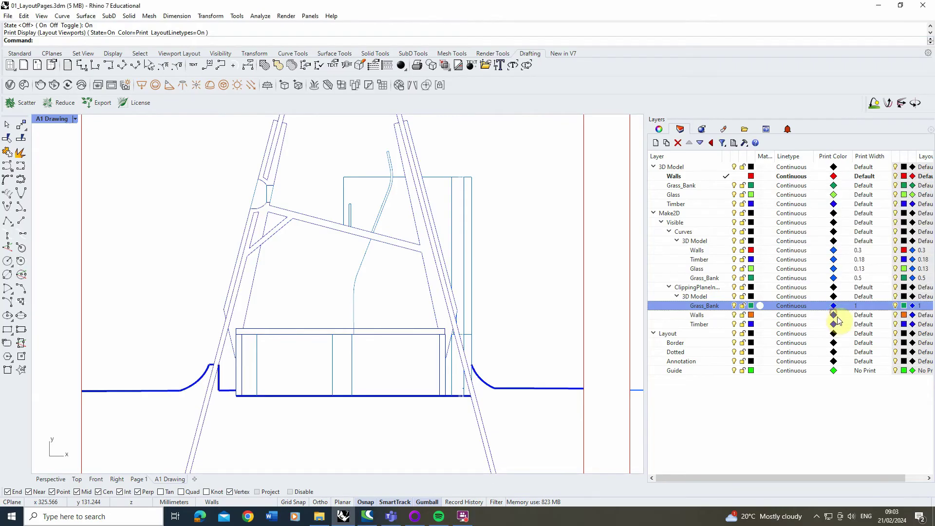
click(867, 315)
scroll(837, 273, down, 4)
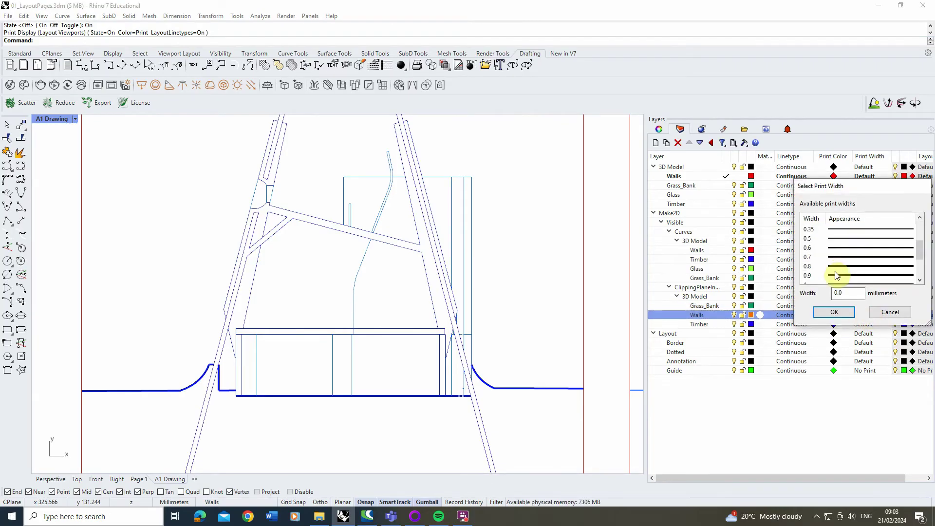
click(838, 257)
click(834, 312)
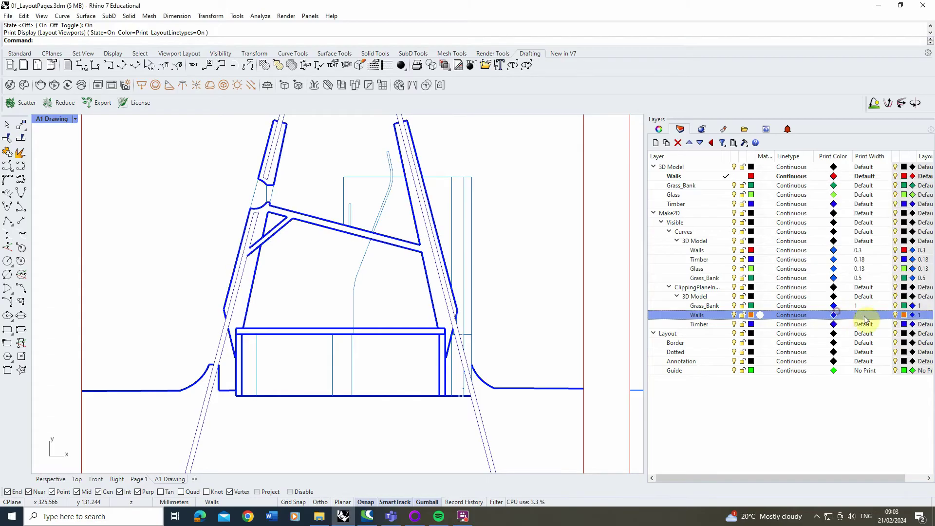
Set the print width of the Timber layer under the Make2D clipping plane layer to 1 mm and check the section's line weights.
click(864, 324)
scroll(833, 274, down, 1)
scroll(833, 272, down, 2)
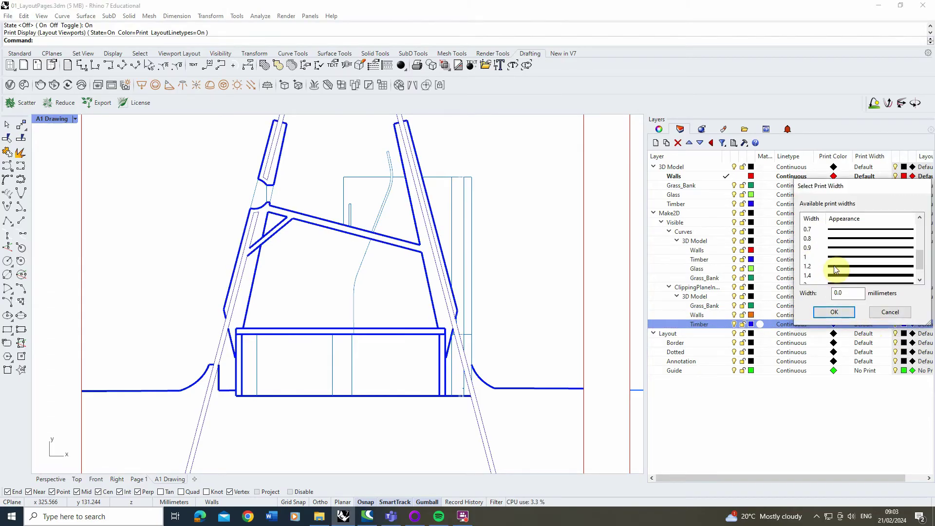
click(845, 258)
click(834, 312)
scroll(370, 271, up, 2)
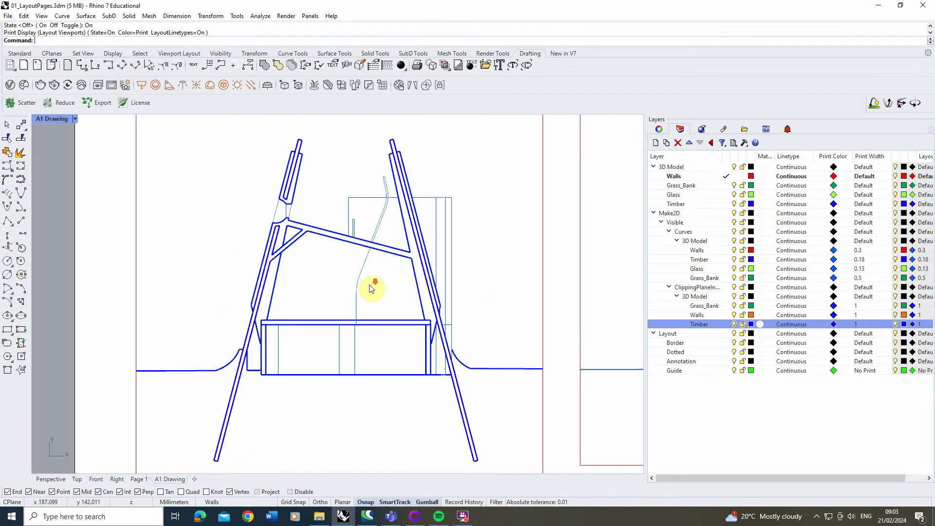
scroll(422, 265, up, 3)
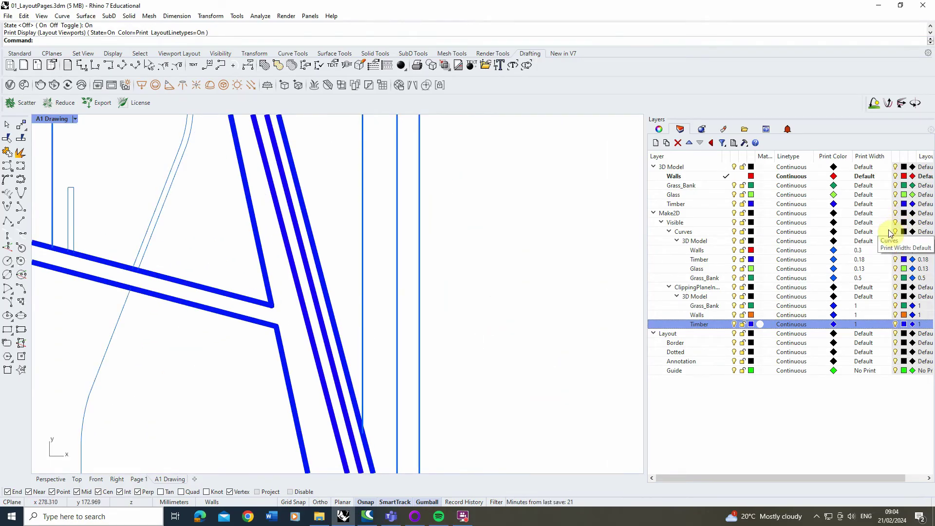
scroll(434, 286, down, 5)
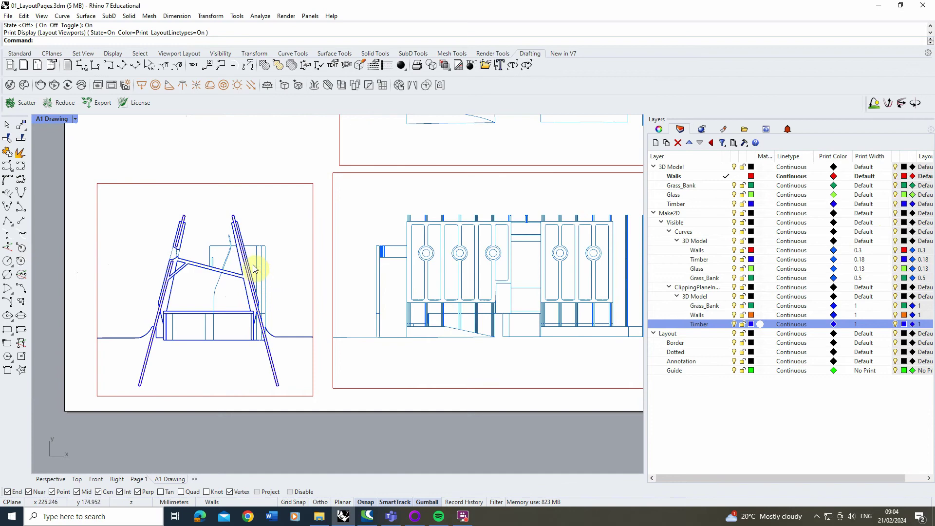
Examine the line weights of the section, elevation, perspective and plan details across the A1 layout.
scroll(258, 285, down, 2)
scroll(414, 341, up, 6)
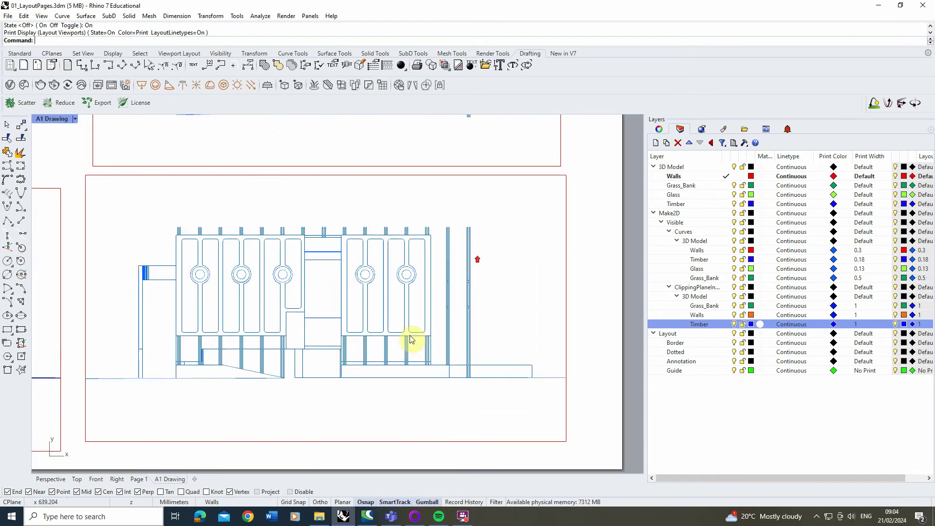
scroll(535, 308, down, 2)
scroll(328, 313, down, 3)
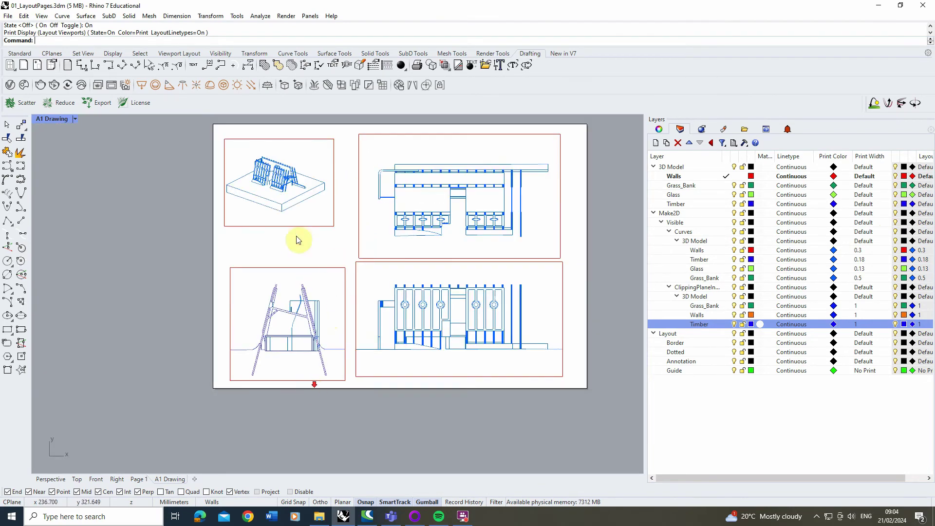
scroll(275, 148, up, 5)
scroll(210, 366, up, 3)
scroll(299, 209, up, 4)
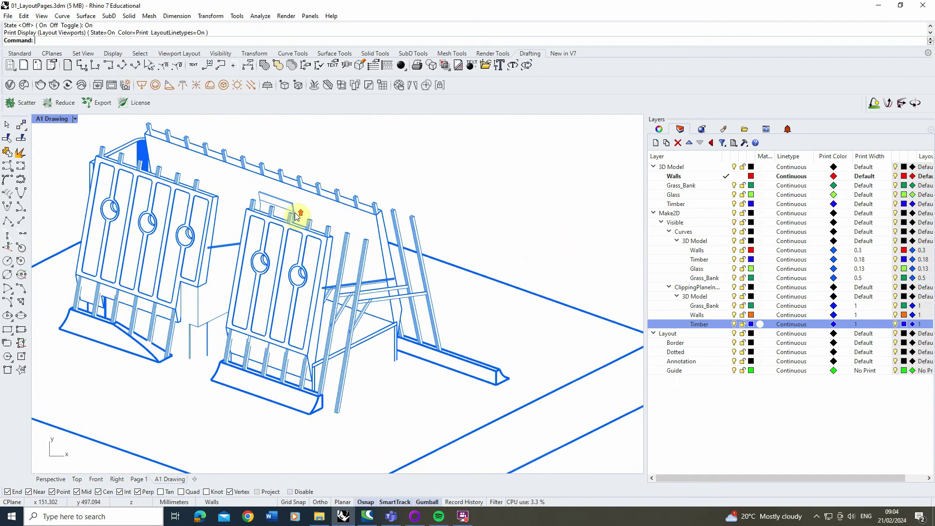
scroll(205, 244, down, 4)
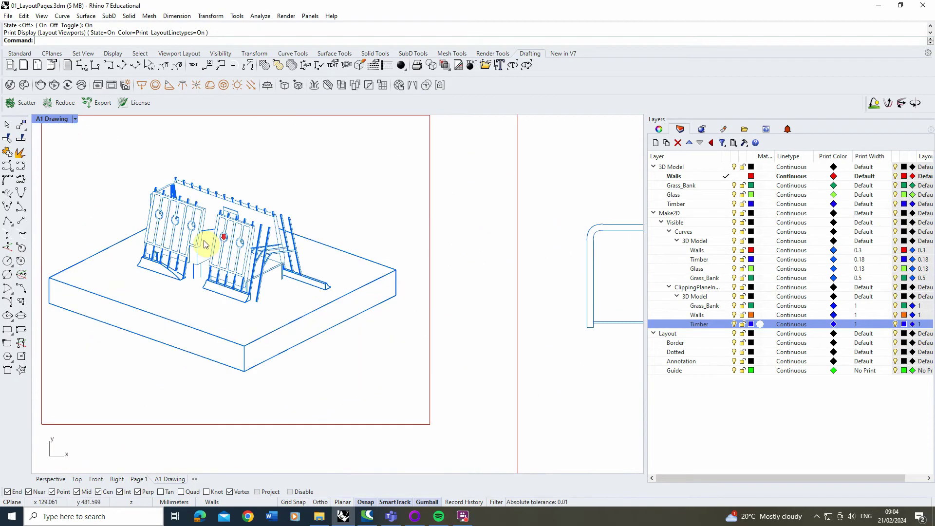
scroll(205, 244, down, 3)
scroll(442, 282, up, 4)
scroll(455, 198, down, 2)
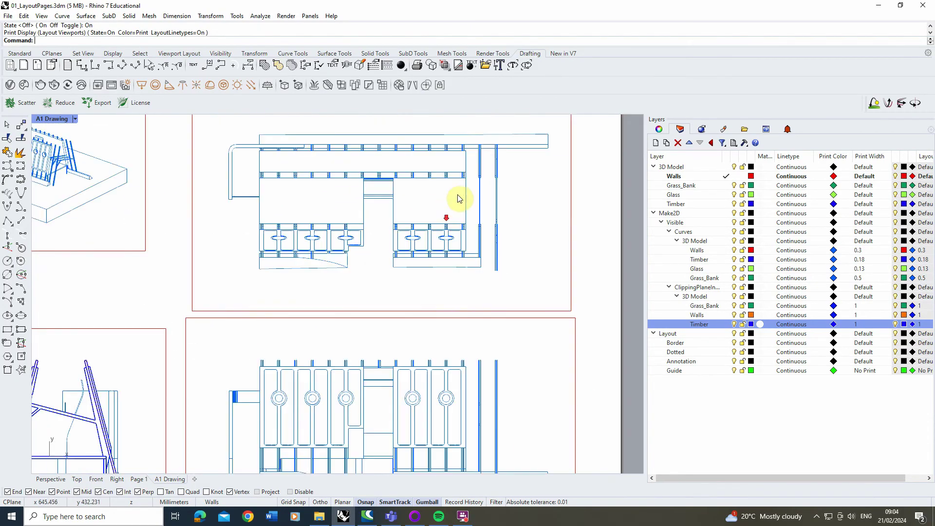
scroll(265, 303, down, 1)
scroll(266, 302, up, 1)
scroll(234, 296, down, 3)
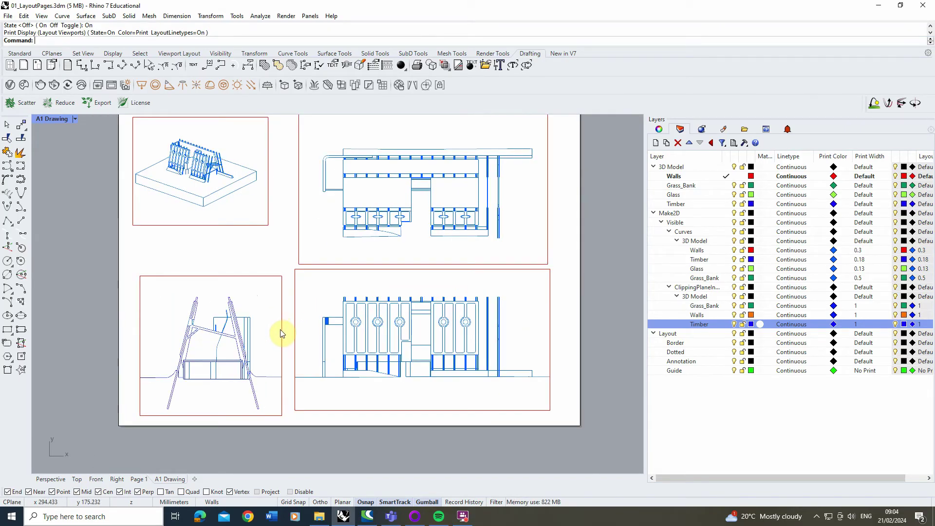
scroll(250, 359, down, 1)
scroll(265, 198, up, 1)
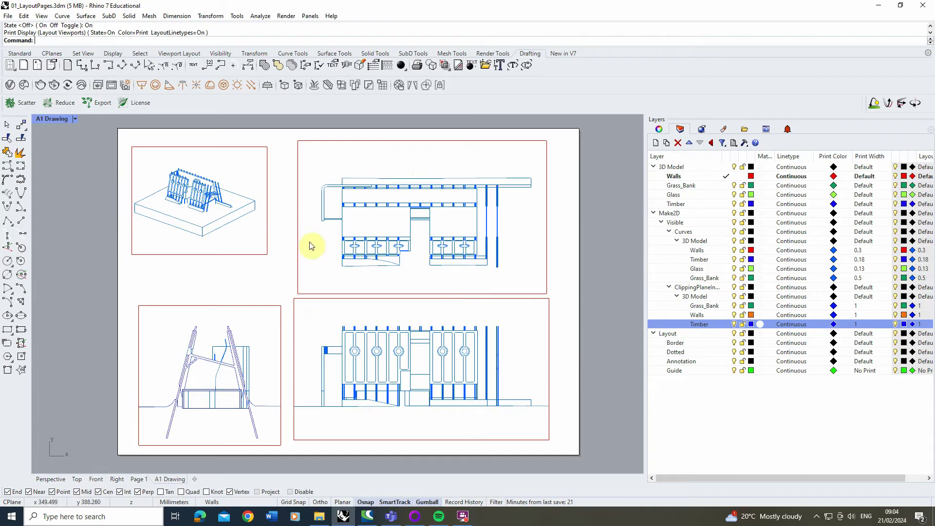
drag(309, 242, 266, 323)
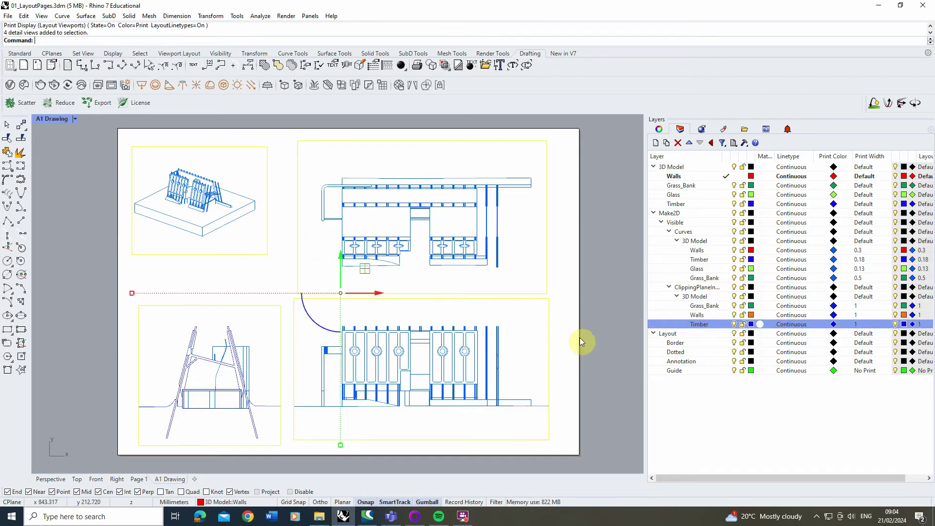
click(685, 335)
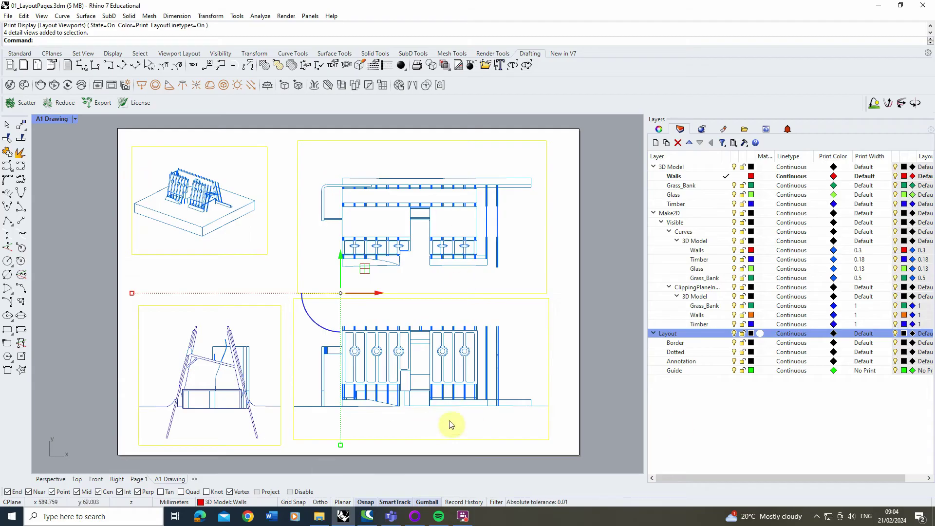
click(293, 271)
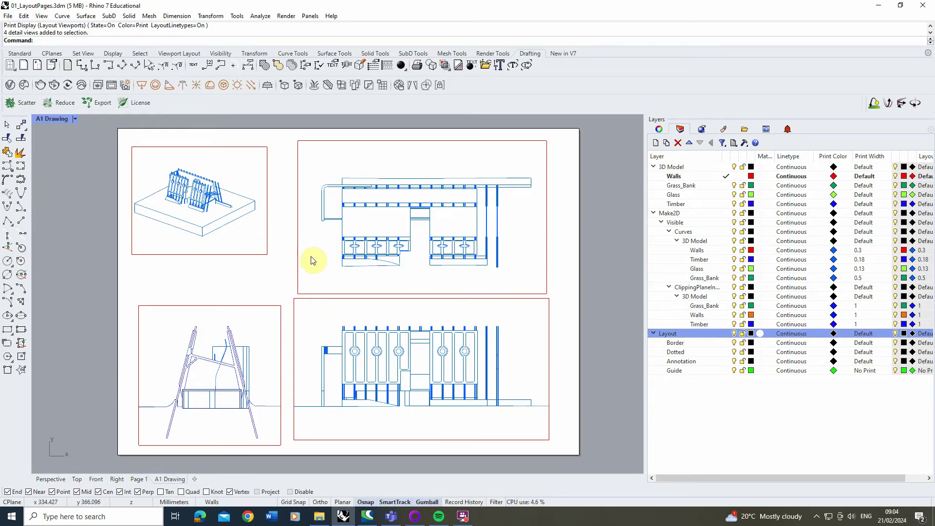
Assign all four detail frames to the Guide layer under Layout.
drag(309, 248, 244, 331)
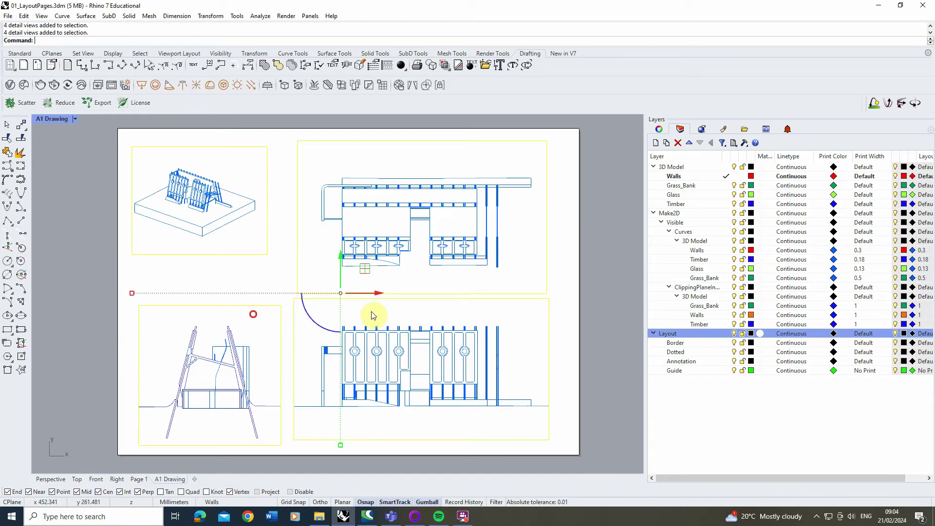
click(657, 130)
click(659, 144)
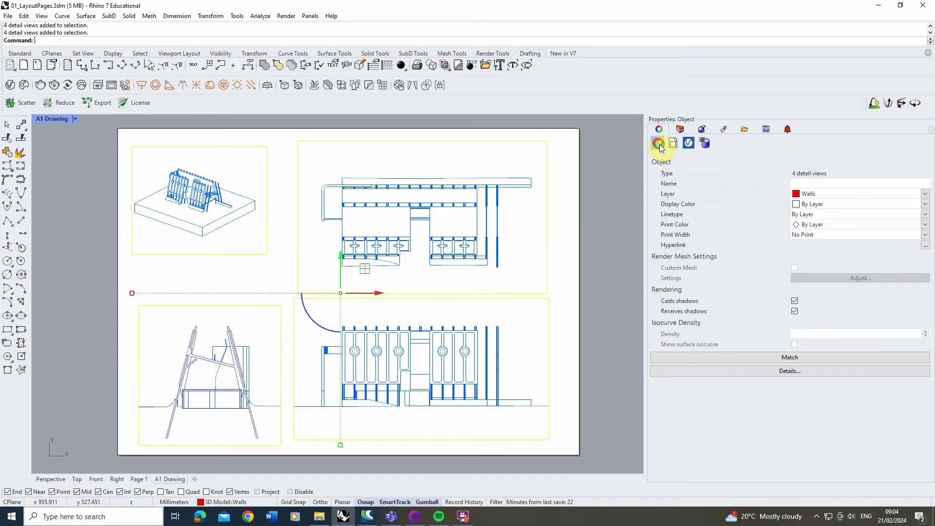
click(923, 195)
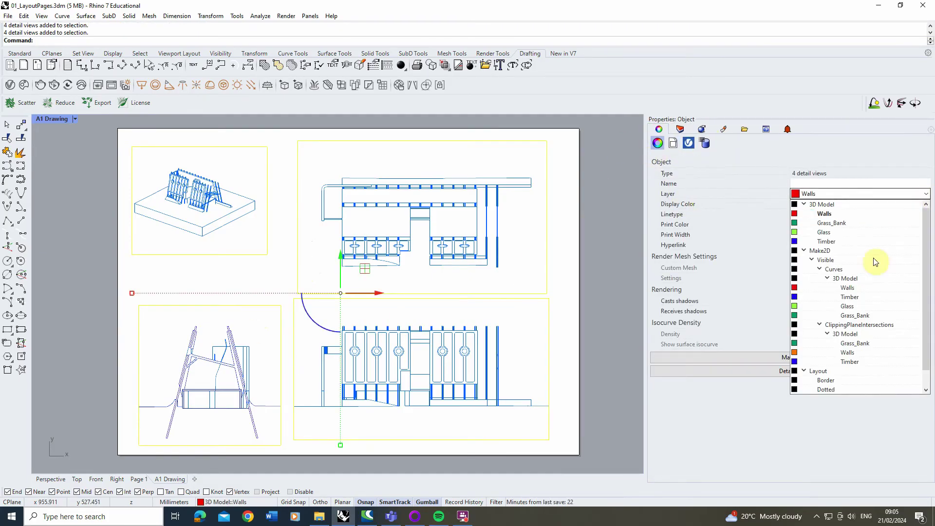
scroll(827, 392, down, 1)
click(829, 389)
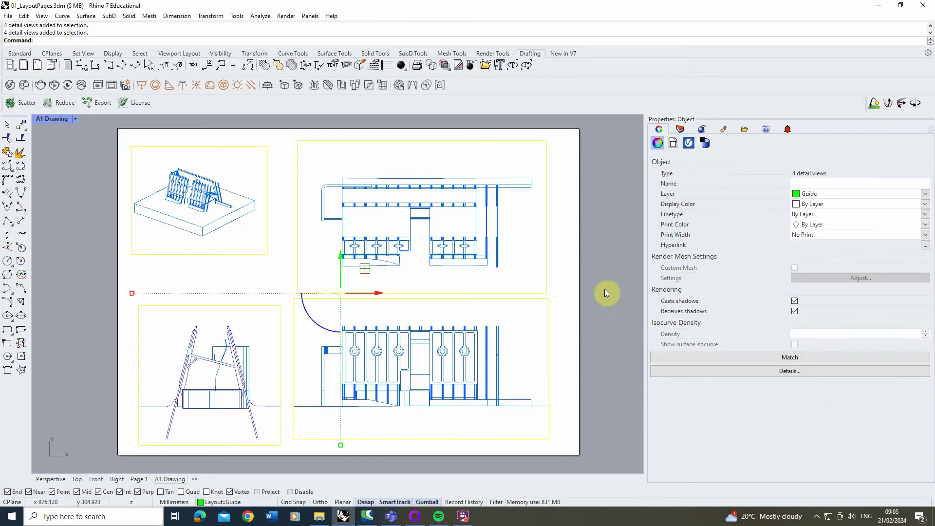
click(607, 292)
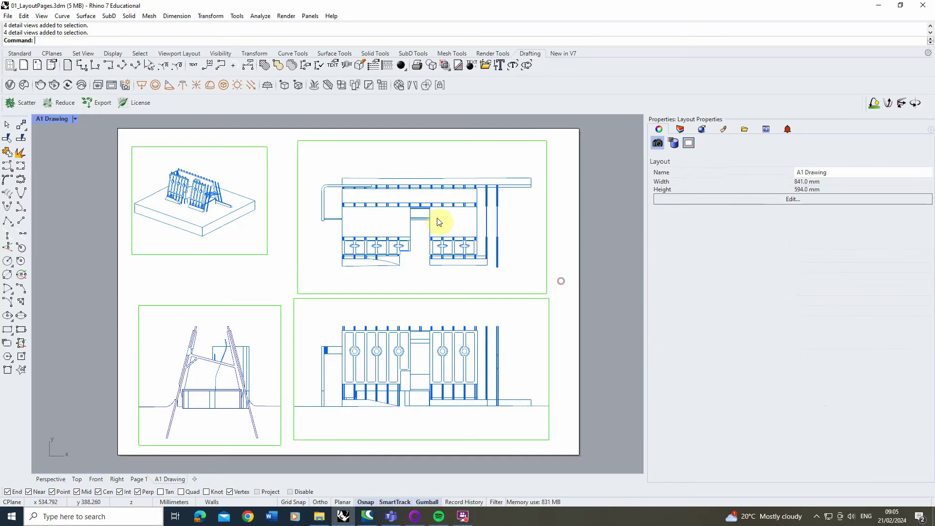
Make the Border layer current and draw a rectangle around the full extent of the A1 page.
click(681, 130)
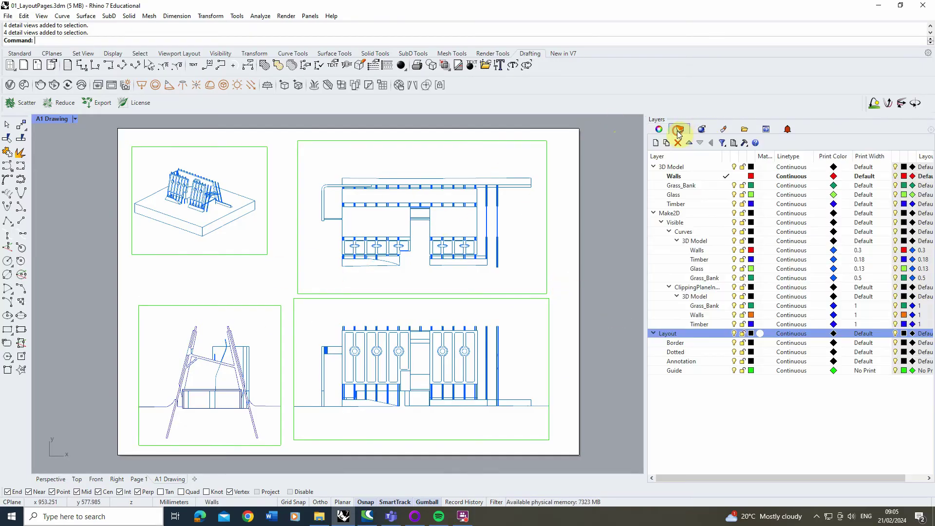
double_click(698, 344)
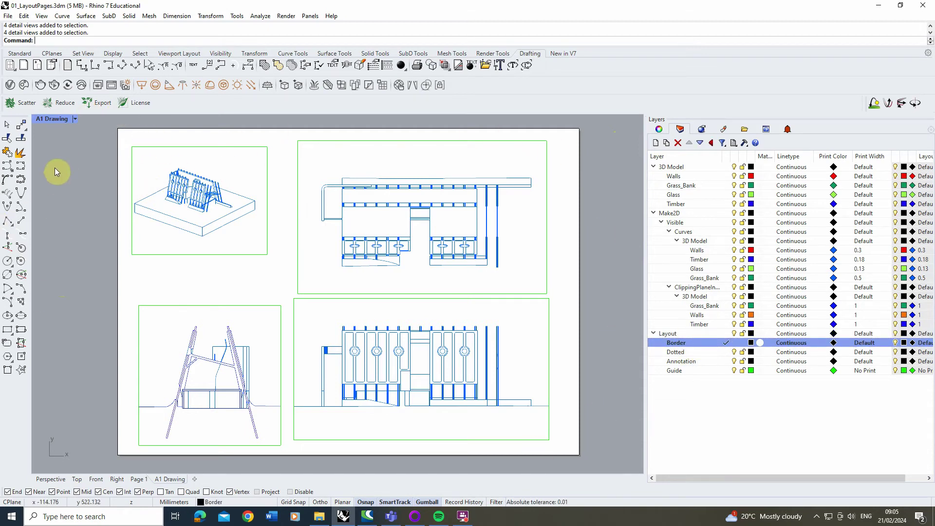
click(7, 330)
click(118, 129)
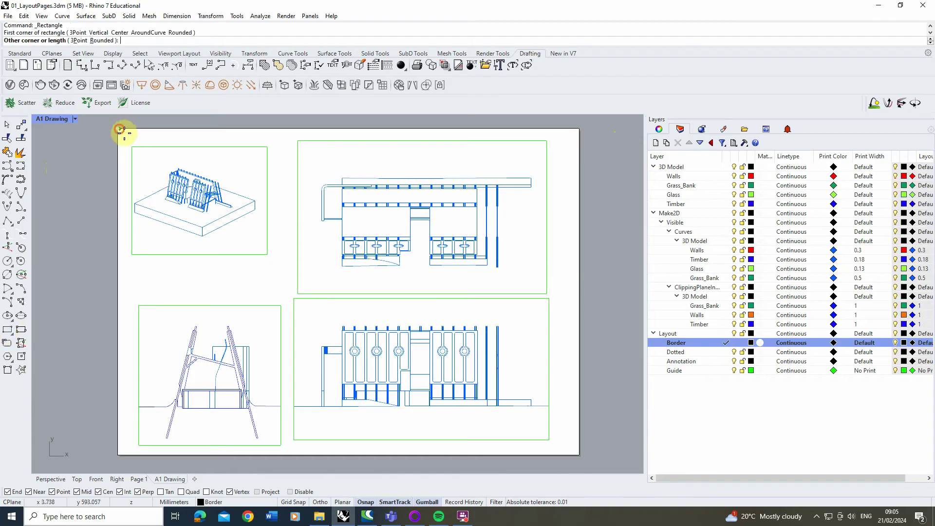
click(581, 455)
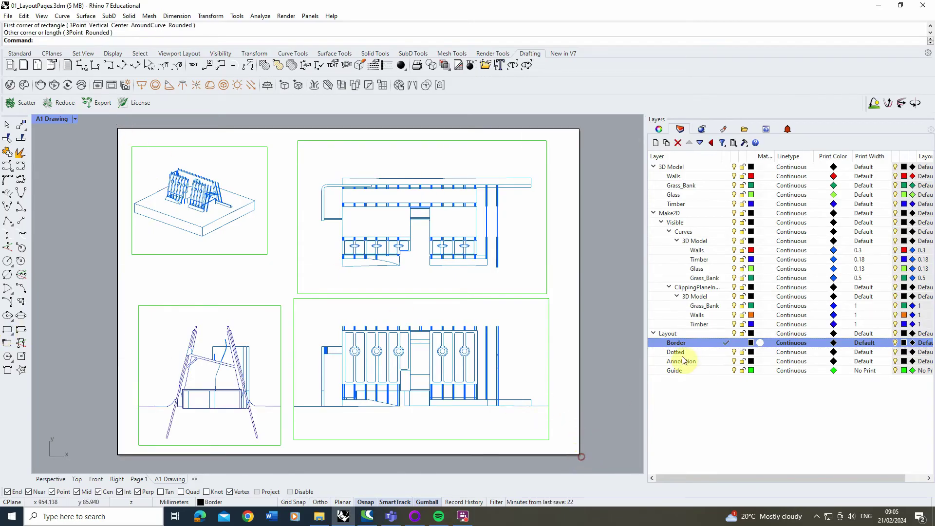
Offset the page rectangle 10 mm inward as a border and delete the original outer rectangle.
click(579, 299)
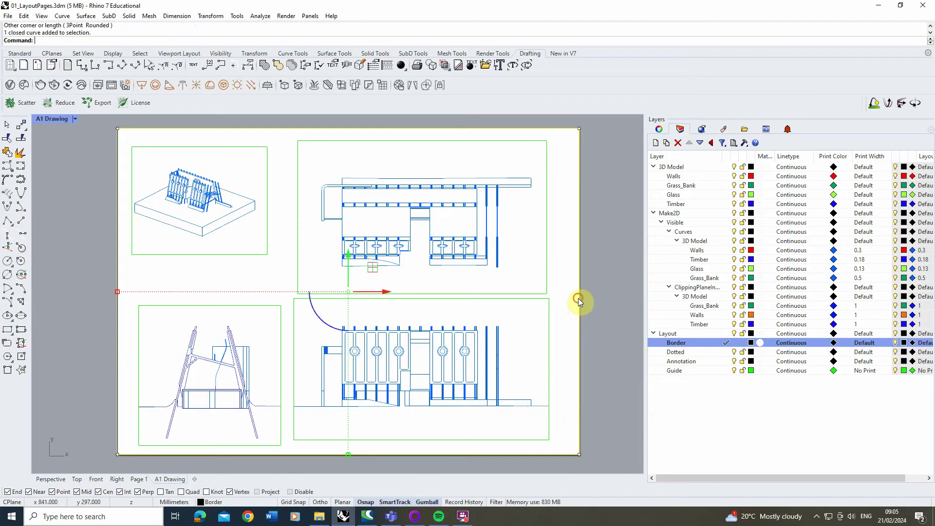
text(Off)
key(Return)
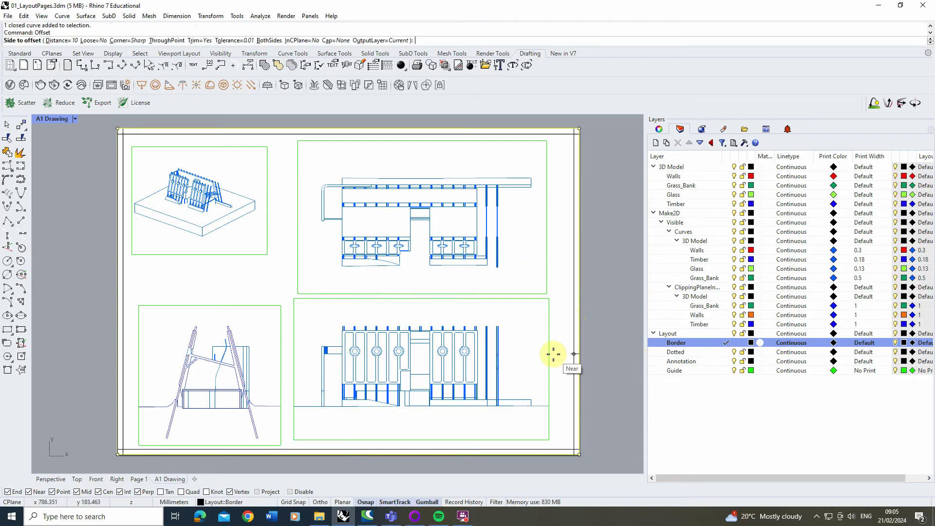
click(564, 274)
click(599, 279)
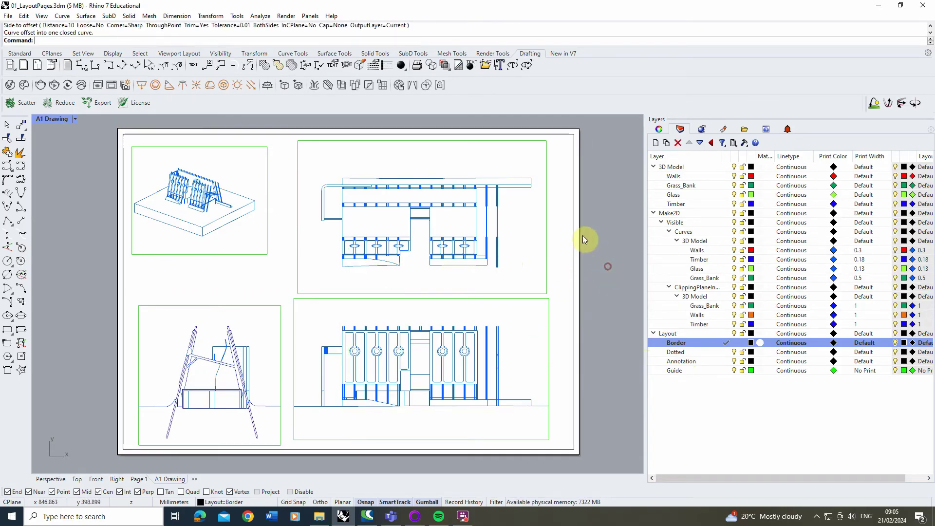
click(580, 240)
key(Delete)
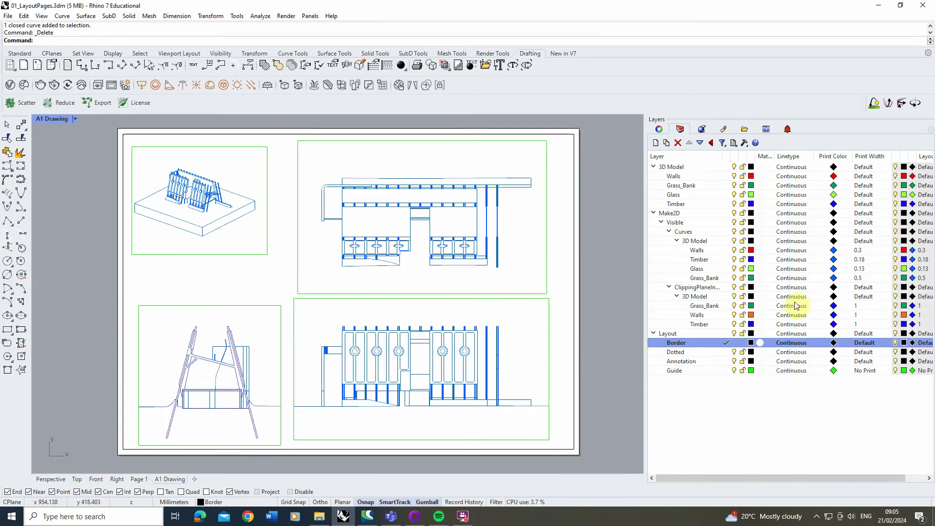
Set the print color of the Border, Dotted and Annotation layers to grey.
click(833, 344)
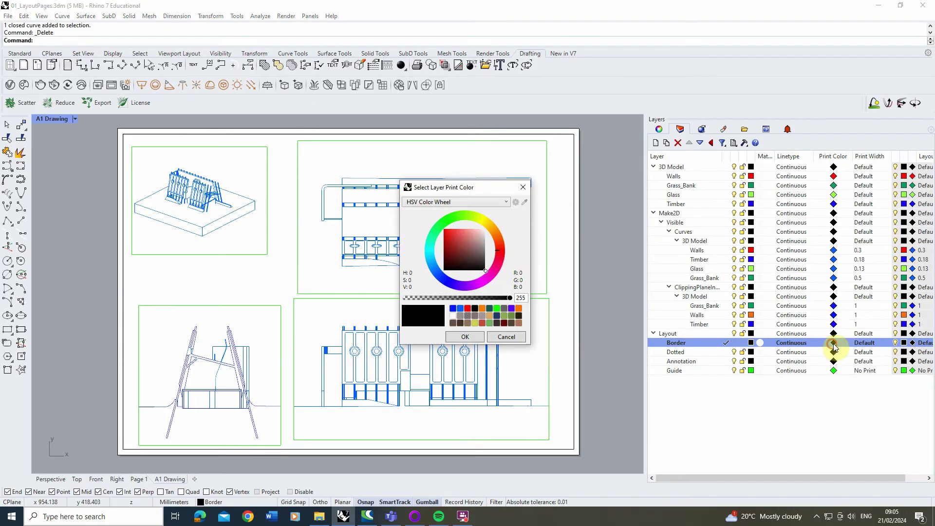
click(505, 314)
click(465, 336)
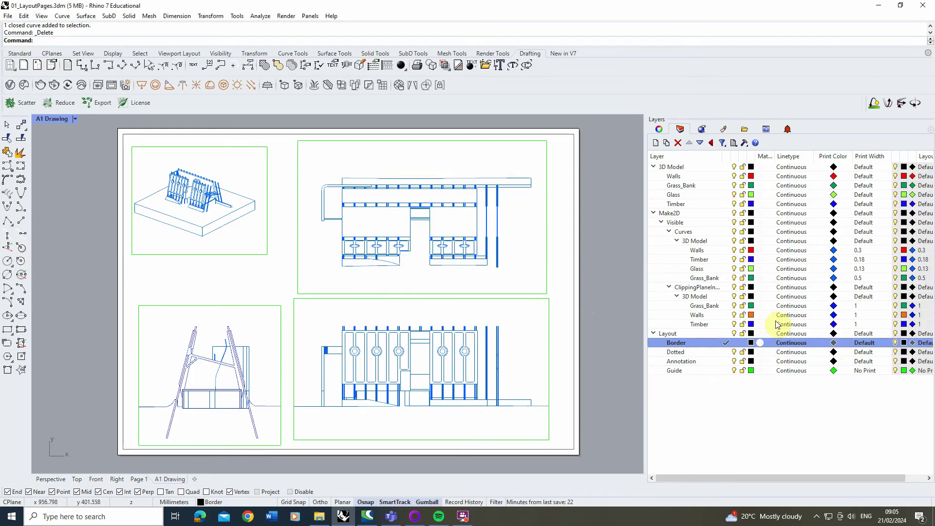
click(833, 352)
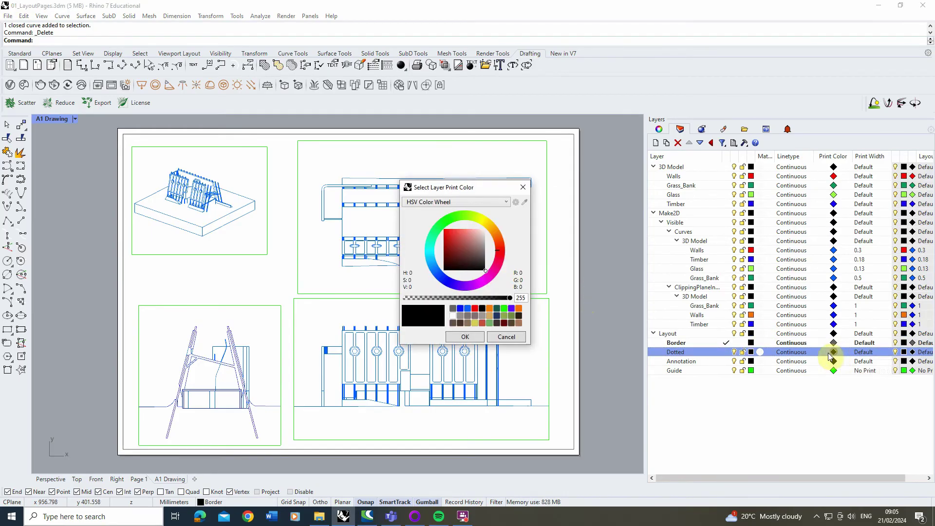
click(460, 315)
click(465, 337)
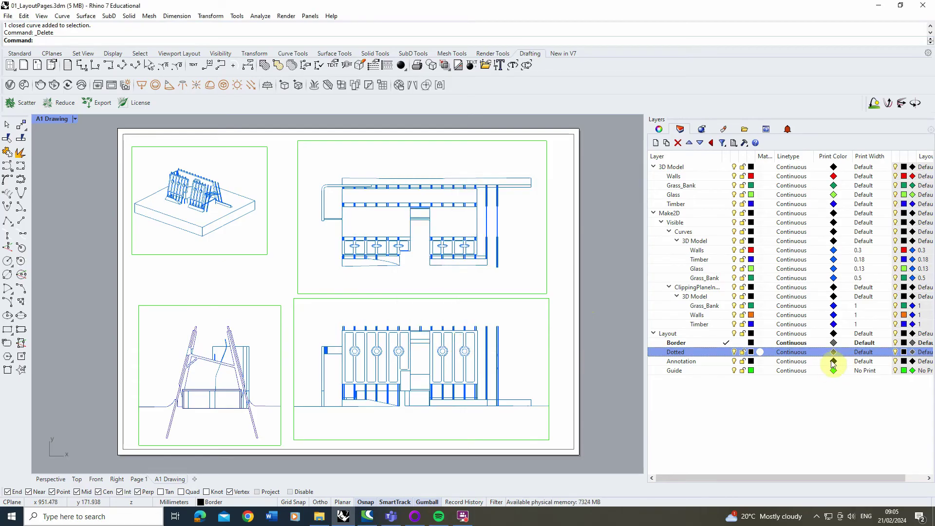
click(833, 361)
click(460, 315)
click(465, 337)
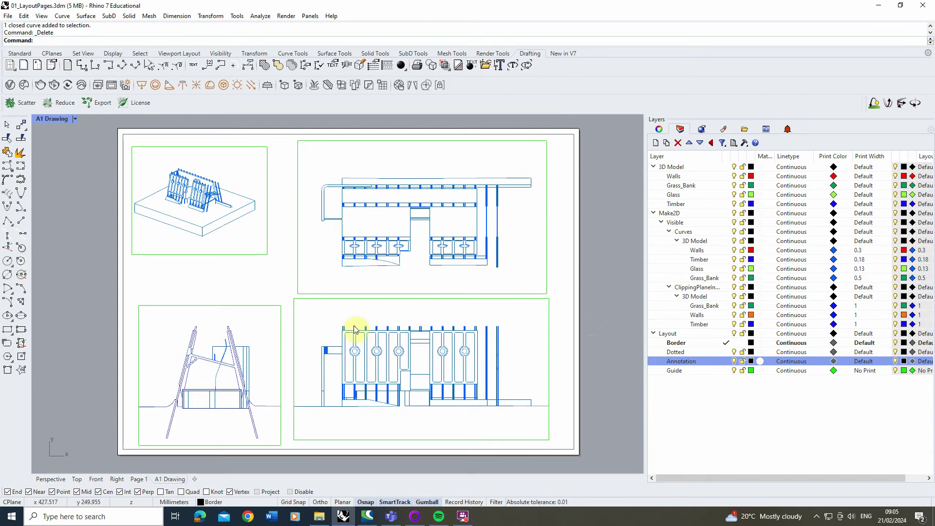
Make the Dotted layer current and draw a vertical projection line from the plan's far-left wall down to the elevation.
scroll(319, 365, up, 5)
scroll(334, 292, down, 6)
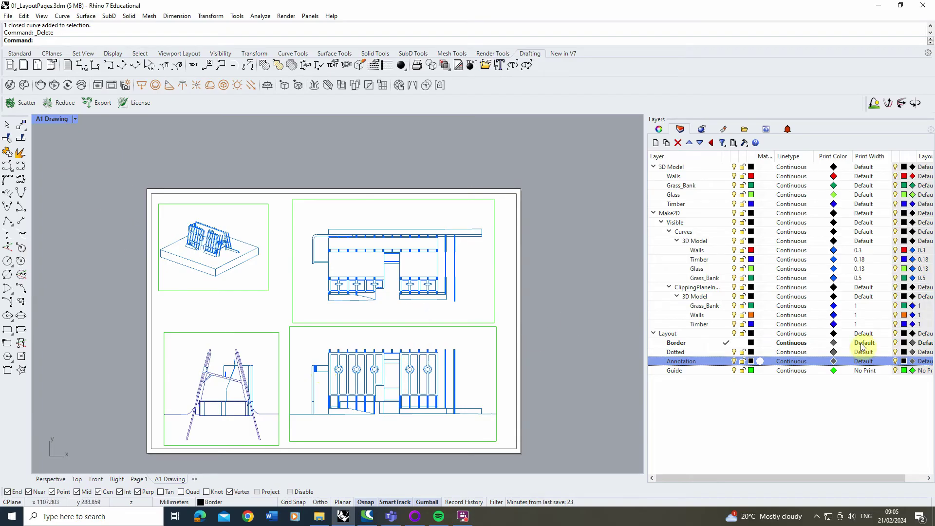
double_click(700, 352)
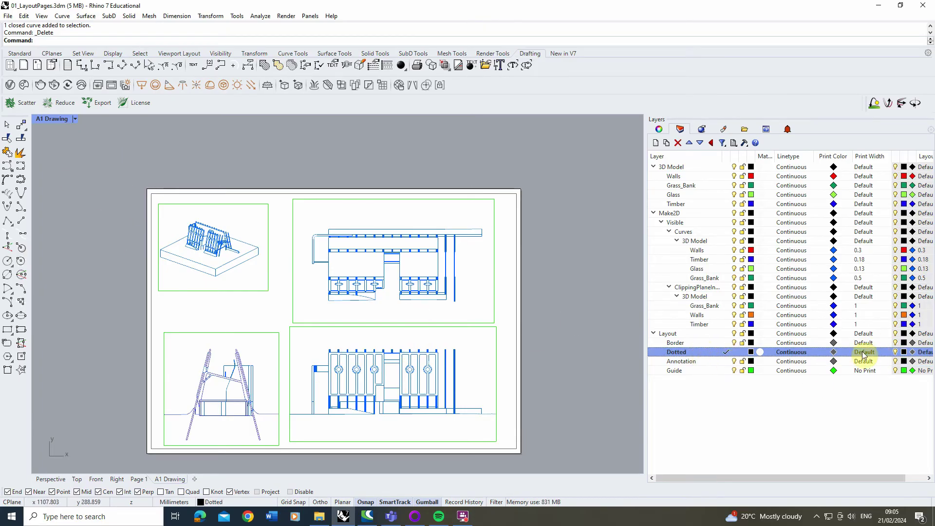
click(19, 223)
scroll(288, 265, up, 3)
scroll(334, 266, down, 3)
click(350, 232)
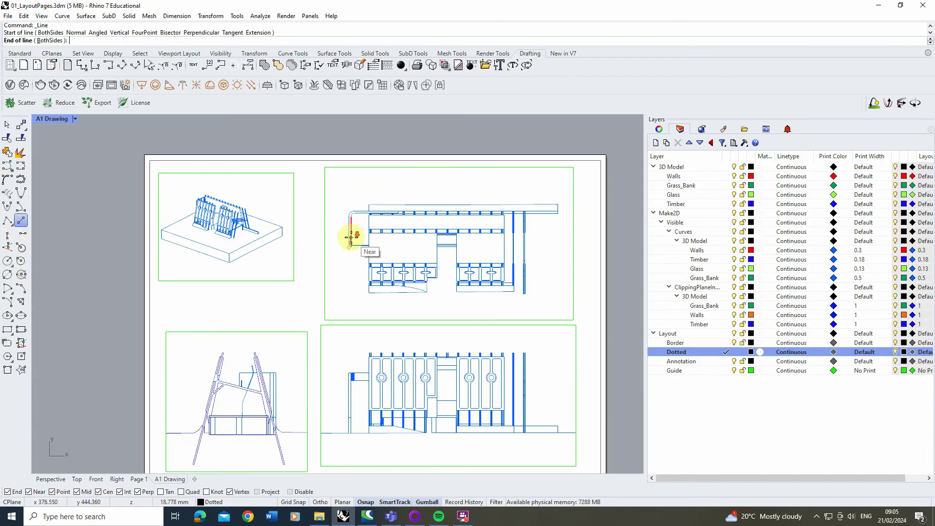
scroll(353, 388, up, 3)
scroll(346, 382, up, 3)
click(344, 372)
Draw two more vertical projection lines between plan and elevation, one at each side of the central gap between the panelled blocks.
right_click(270, 317)
scroll(269, 317, down, 2)
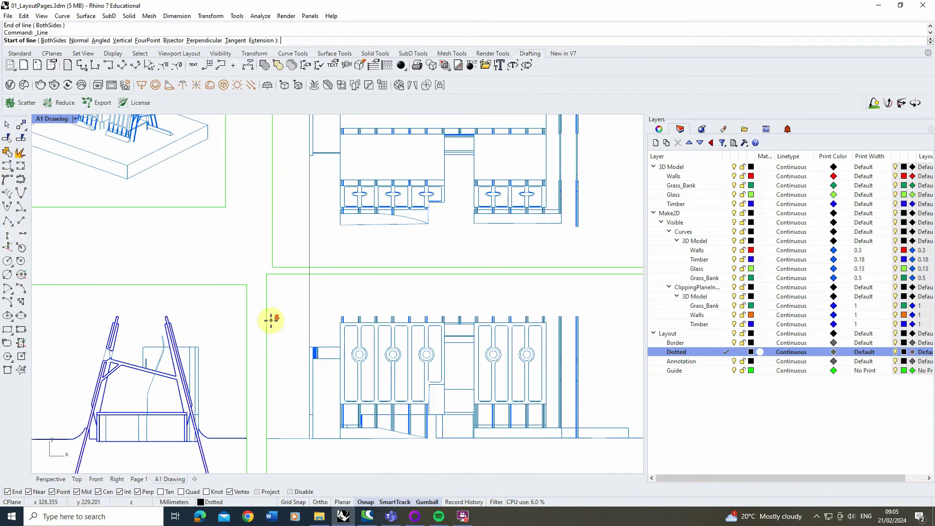
scroll(451, 209, up, 3)
click(432, 198)
scroll(434, 200, down, 3)
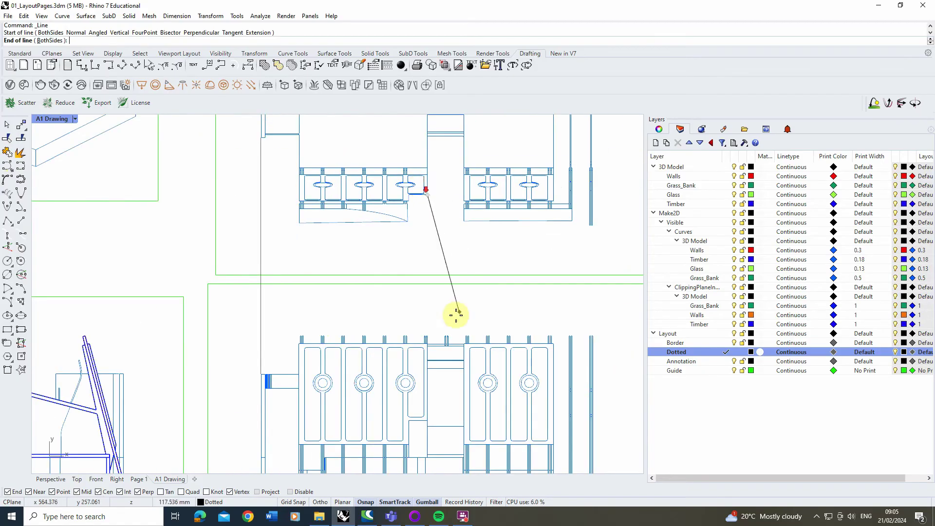
scroll(413, 326, up, 3)
click(413, 337)
right_click(436, 291)
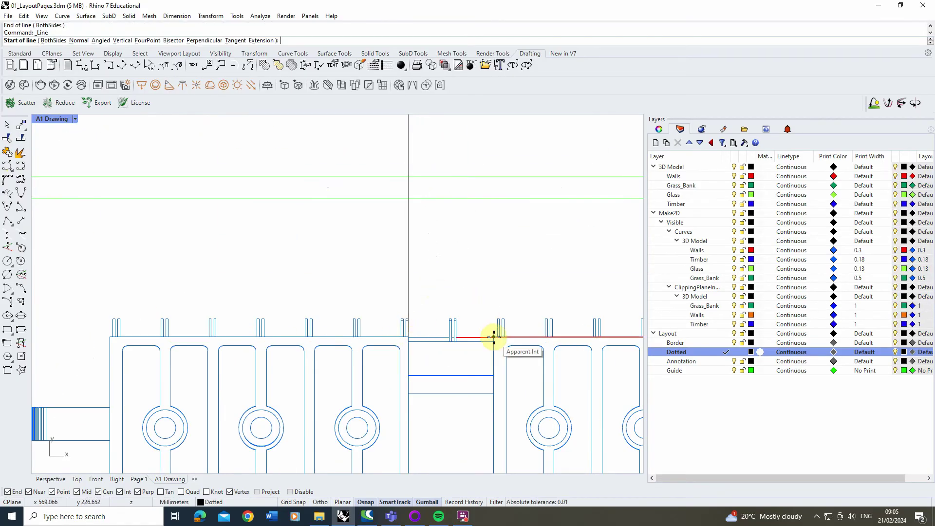
click(493, 336)
scroll(454, 355, down, 3)
key(Escape)
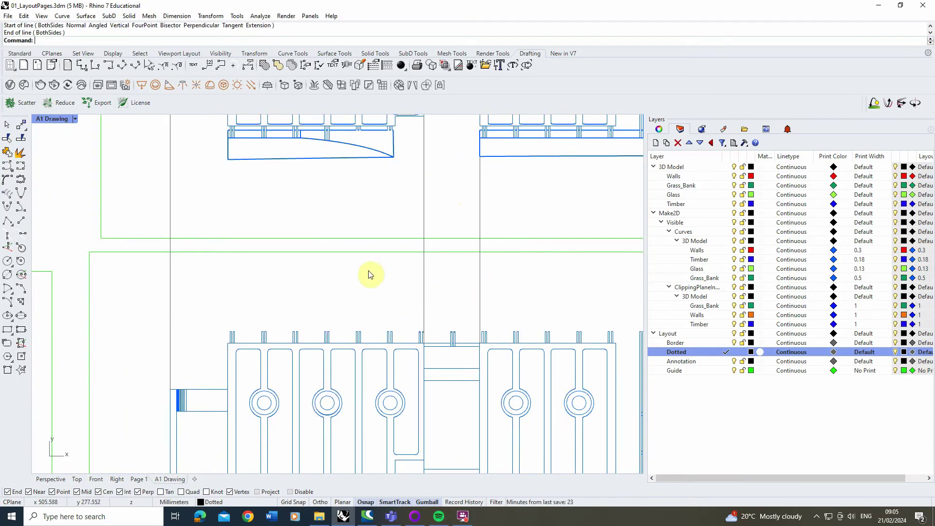
scroll(429, 249, down, 2)
scroll(498, 250, up, 3)
right_click(467, 198)
click(464, 185)
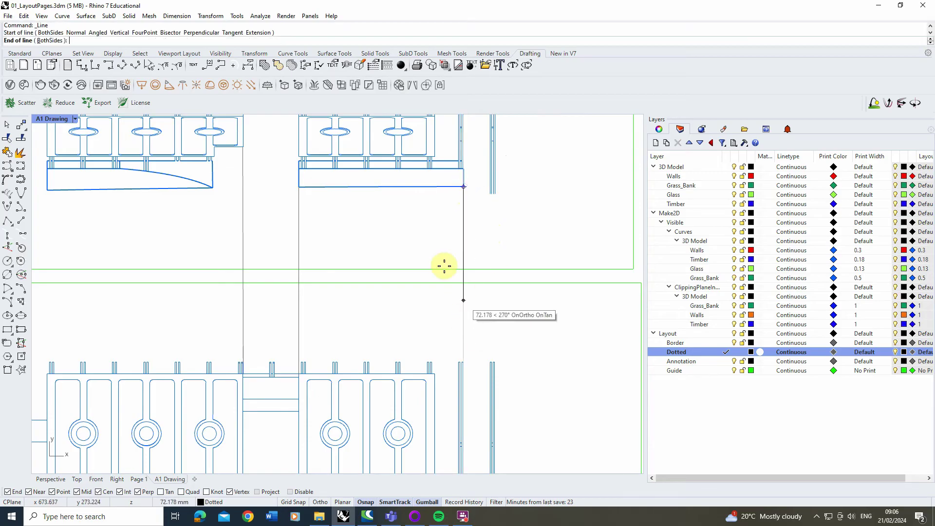
scroll(443, 265, down, 3)
scroll(453, 305, up, 3)
scroll(458, 236, down, 2)
click(466, 326)
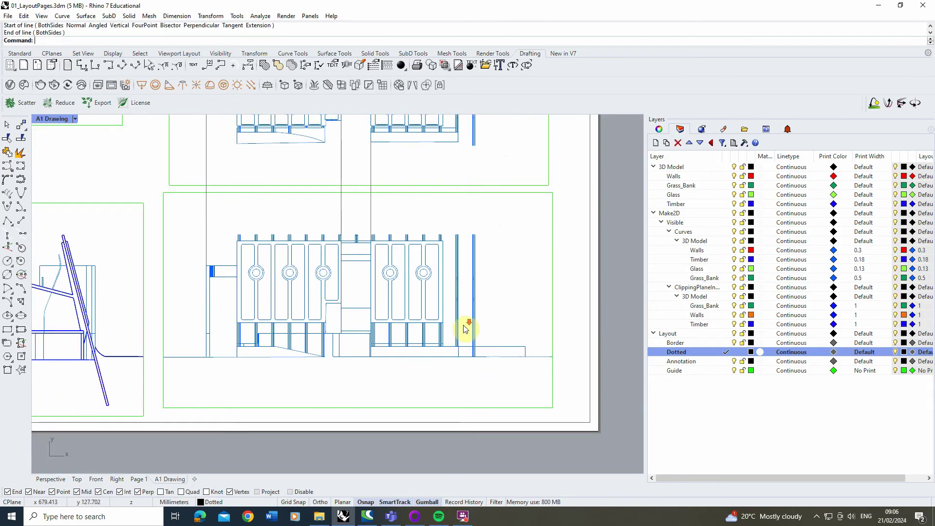
scroll(460, 223, down, 1)
Draw a vertical projection line from the right edge of the plan's right panelled block down to the elevation.
right_click(462, 234)
scroll(453, 243, up, 3)
click(448, 232)
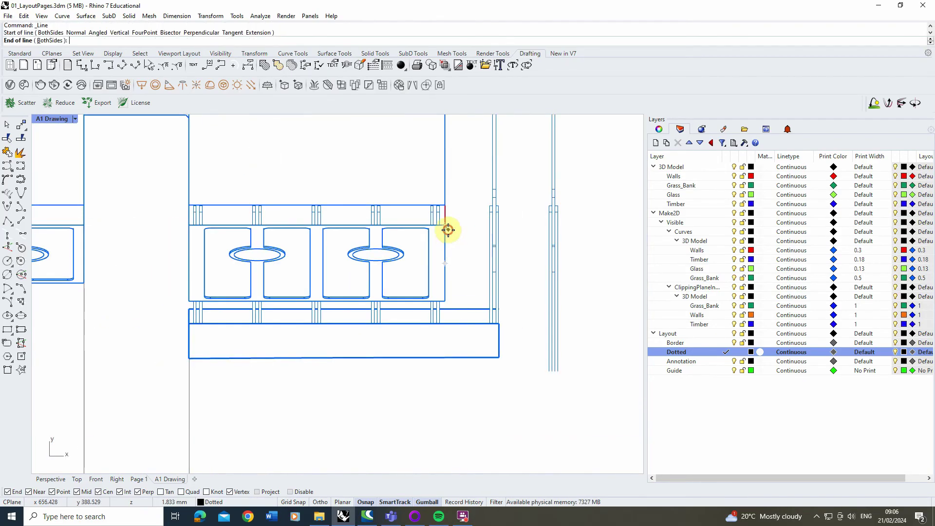
scroll(451, 239, down, 1)
scroll(466, 290, up, 2)
click(428, 289)
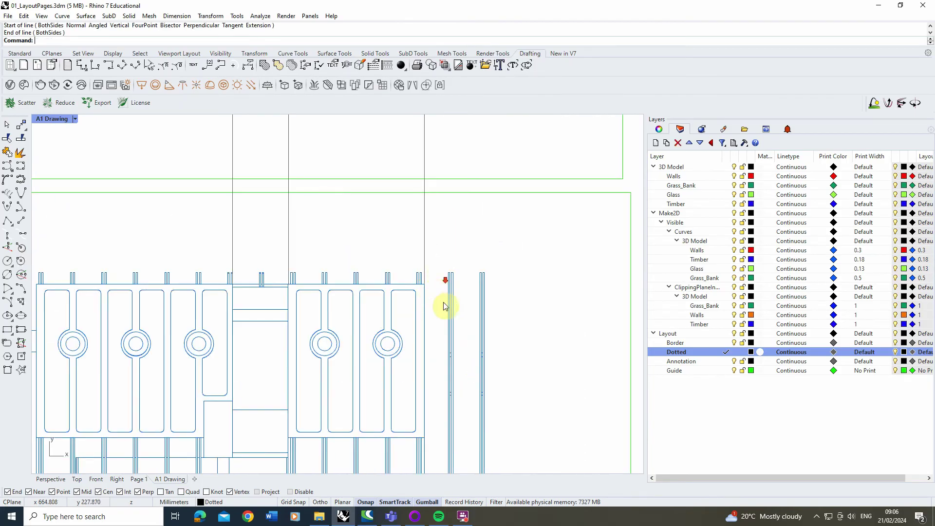
Set the linetype of the Dotted layer to Dashed and check the projection lines between the views.
scroll(445, 305, down, 4)
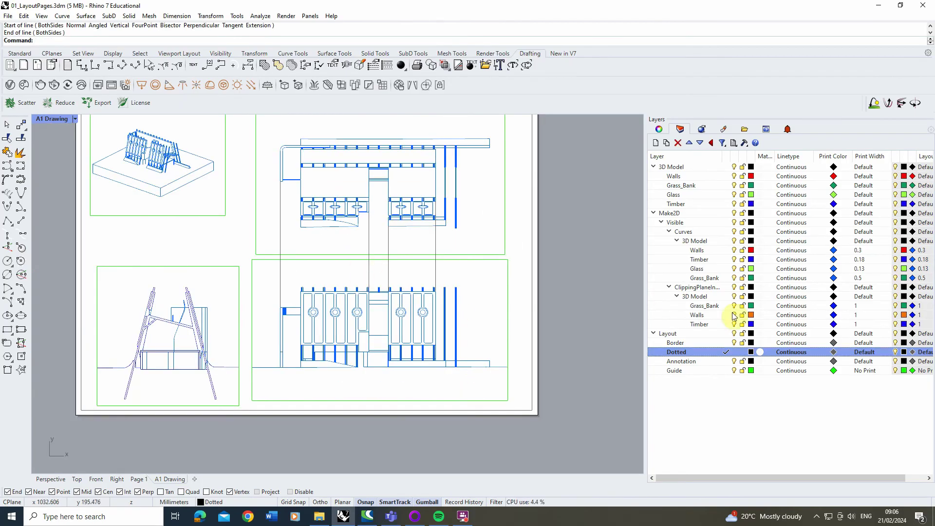
click(792, 352)
click(803, 257)
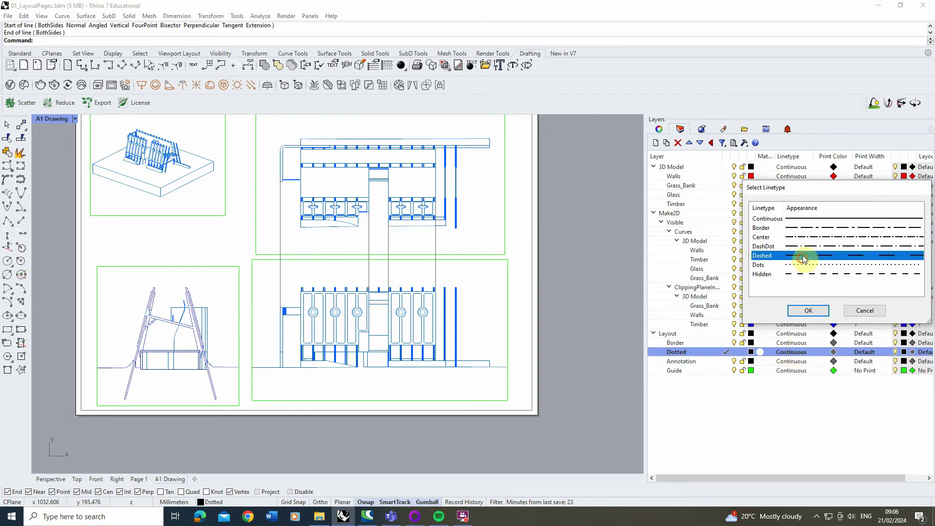
click(808, 310)
scroll(355, 223, up, 6)
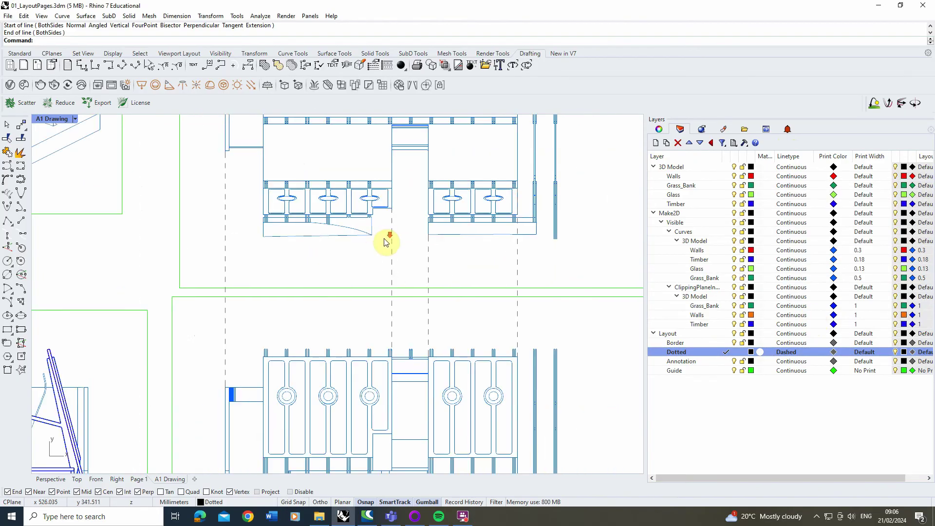
scroll(386, 243, down, 2)
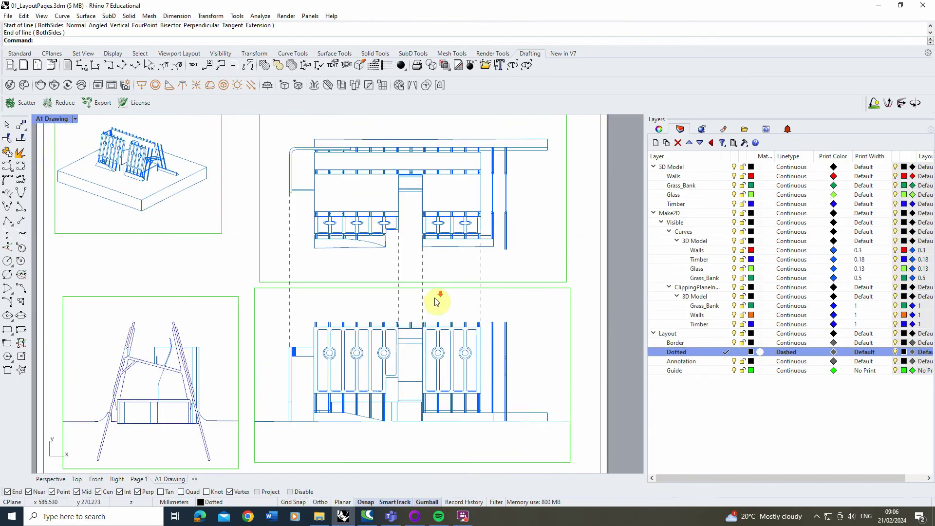
click(793, 352)
click(808, 310)
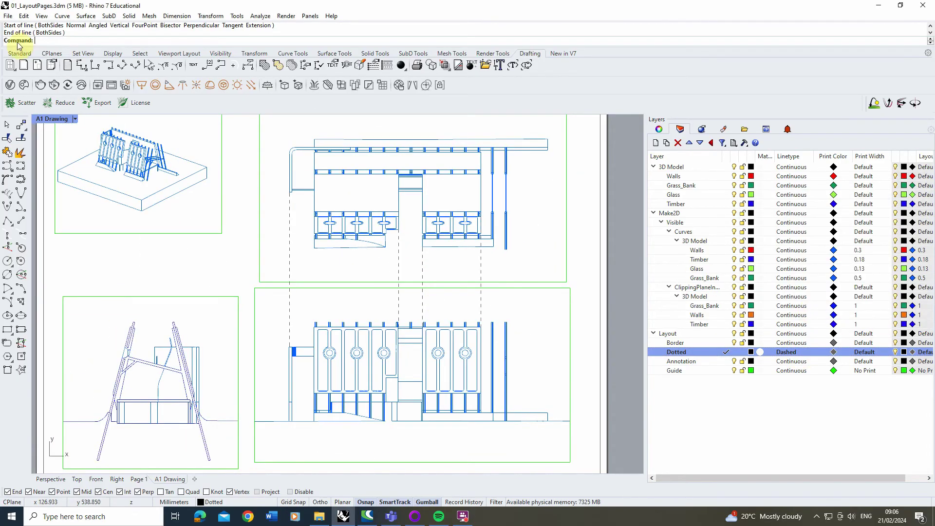
Review the Hidden and Dashed patterns in the document's linetypes, and add a new linetype with a 1.00,1 millimetre pattern.
click(8, 18)
click(33, 202)
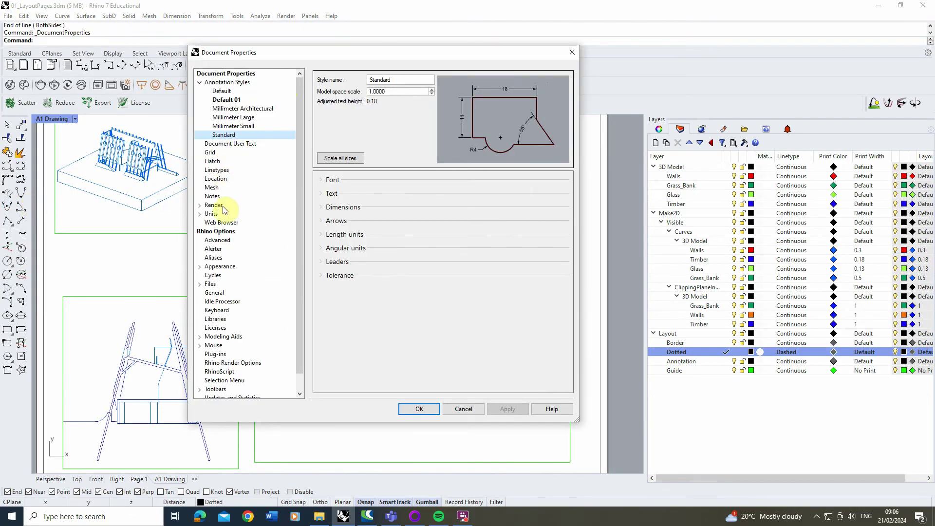
click(225, 170)
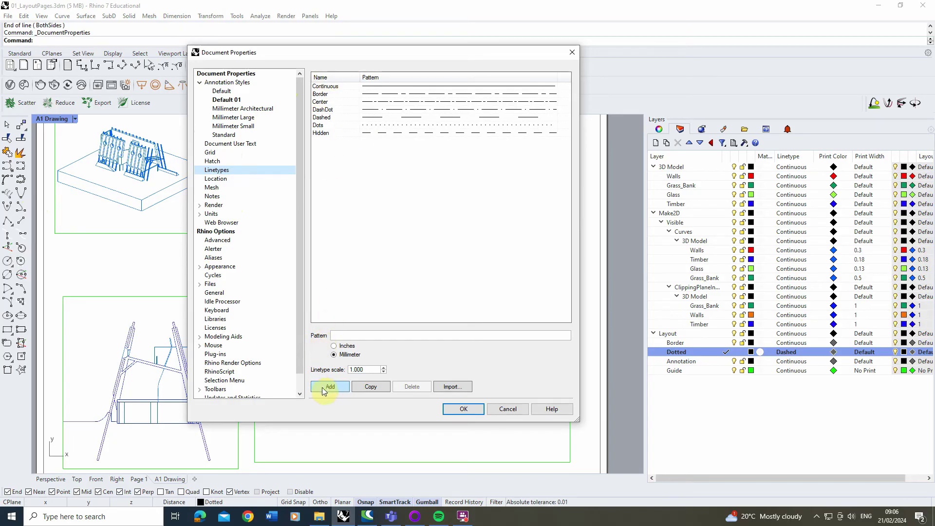
click(371, 134)
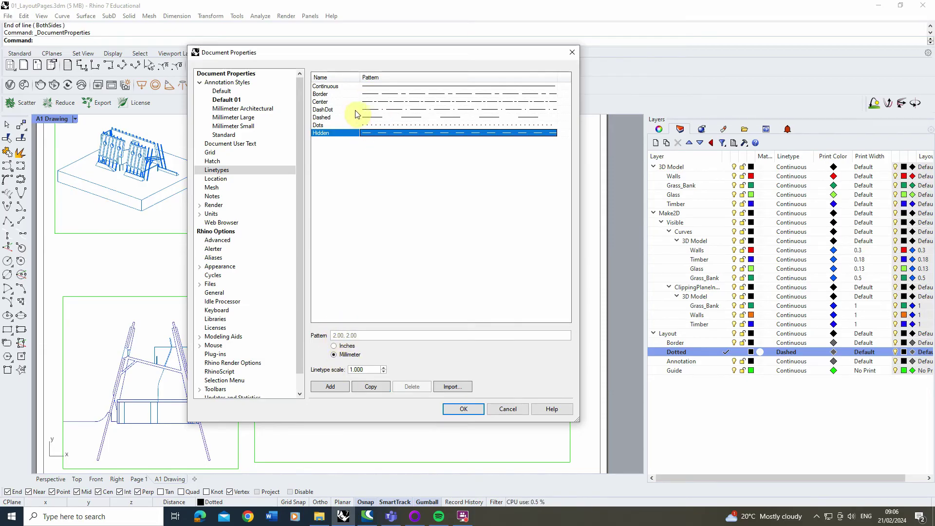
click(373, 119)
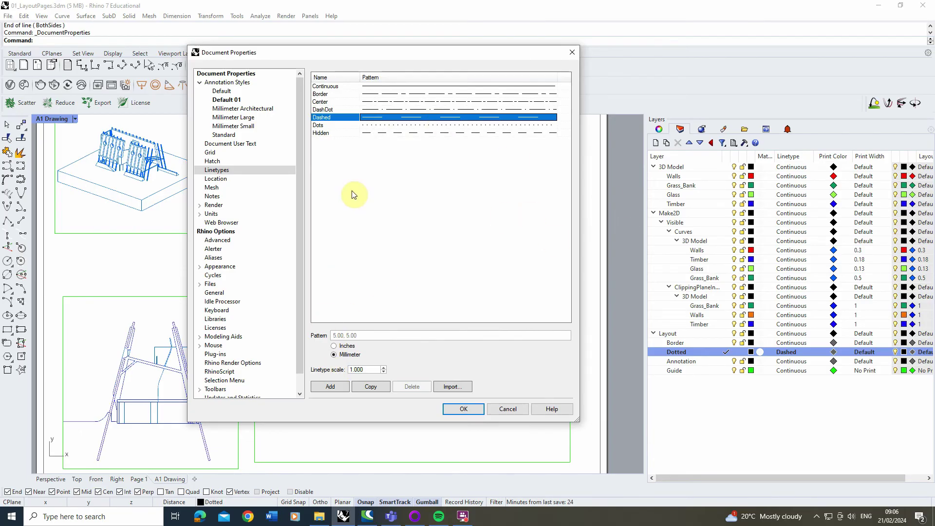
click(322, 133)
click(330, 387)
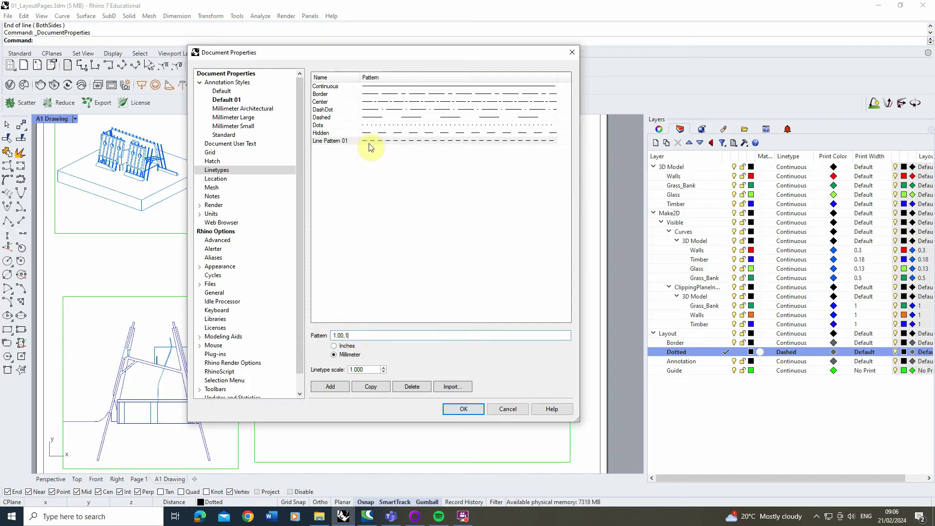
click(476, 413)
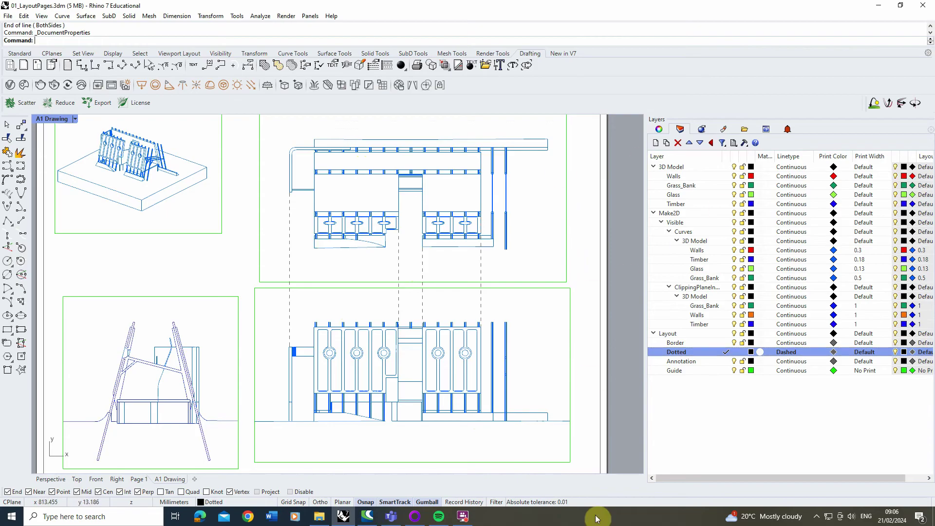
Draw a vertical projection line from the plan's far-right wall end down to the end of the low wall in the elevation.
click(19, 223)
click(547, 150)
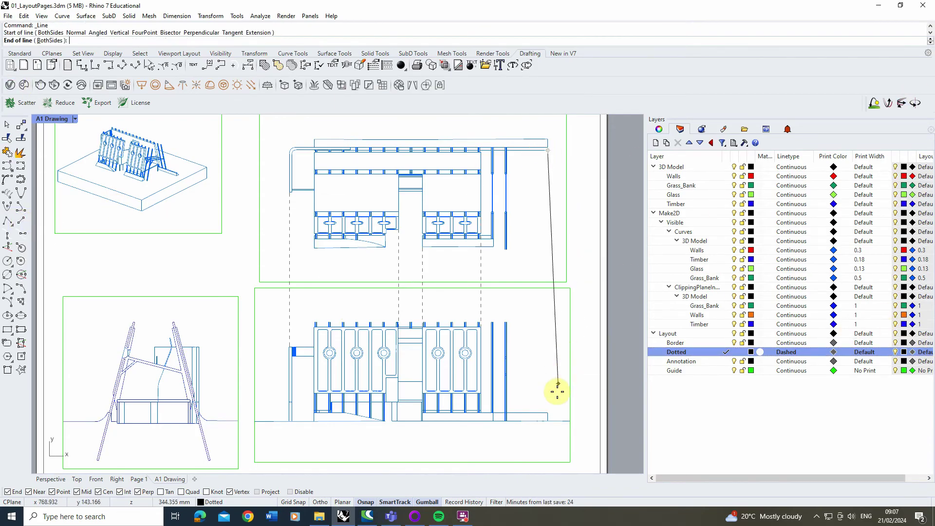
click(551, 415)
Draw two horizontal projection lines from section to elevation, at the top of the rear wall and at the top of the panelled block.
scroll(246, 351, up, 4)
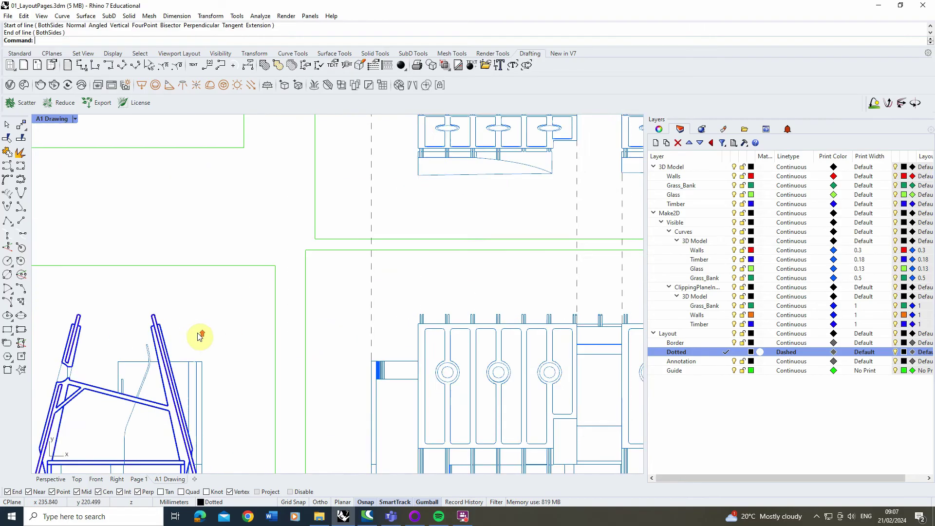
right_click(203, 362)
click(413, 368)
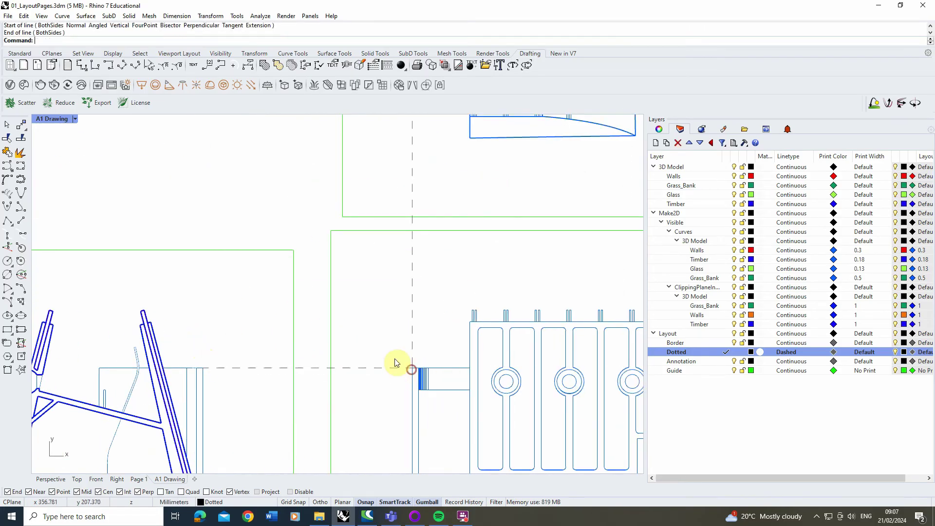
right_click(358, 337)
click(149, 322)
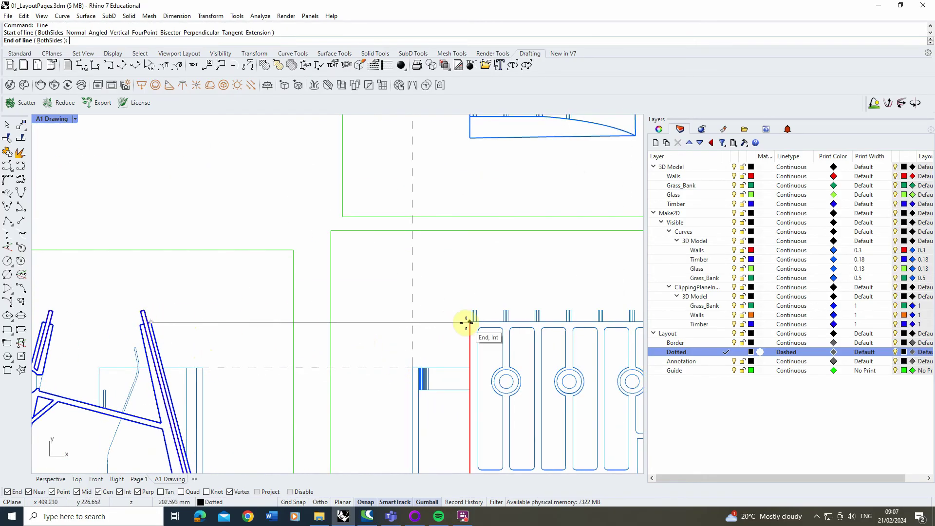
click(466, 322)
Draw a horizontal projection line from the top of the grass bank in the elevation across to the section.
scroll(371, 348, down, 5)
scroll(372, 368, up, 6)
right_click(372, 370)
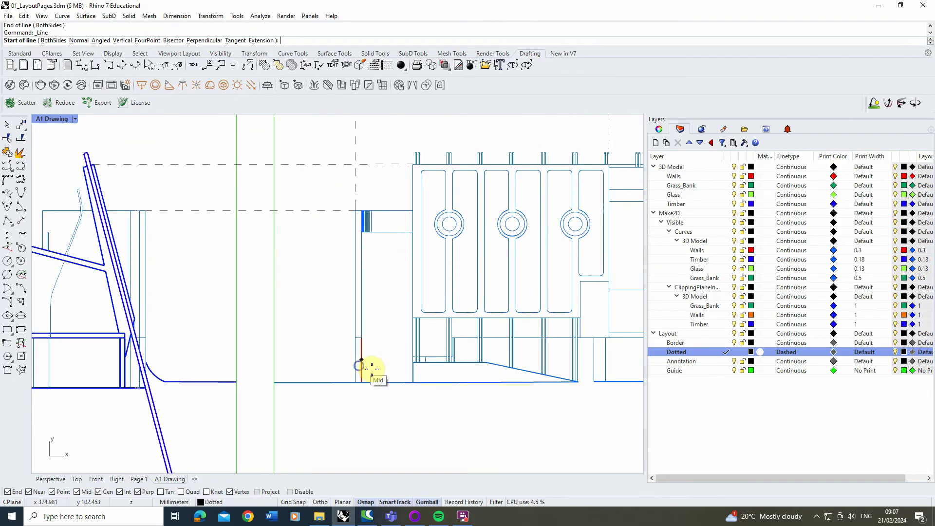
click(410, 364)
scroll(324, 330, down, 5)
scroll(313, 345, up, 7)
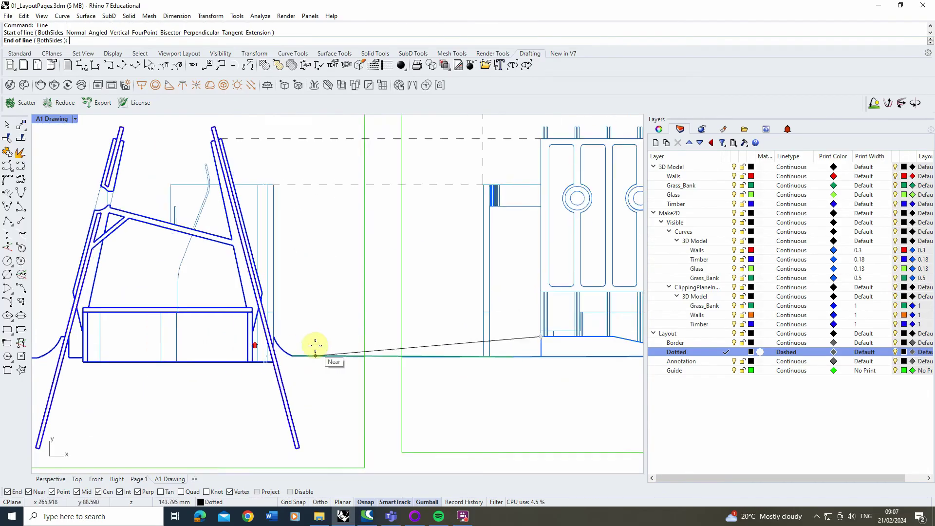
click(254, 333)
scroll(292, 286, down, 6)
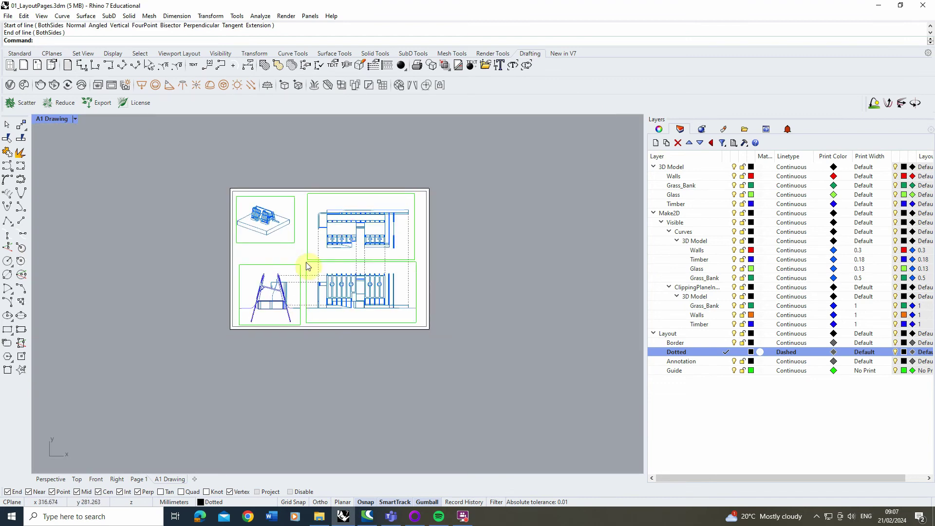
scroll(307, 253, up, 2)
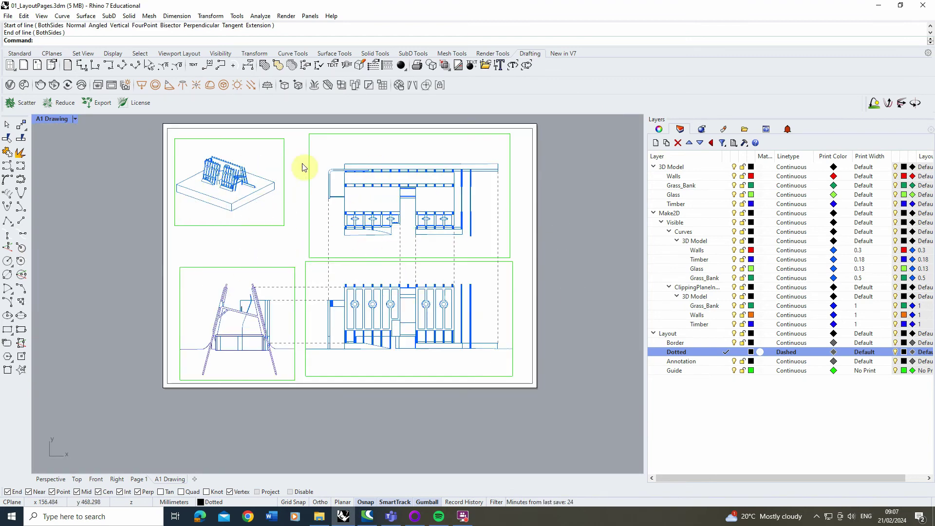
scroll(309, 345, up, 1)
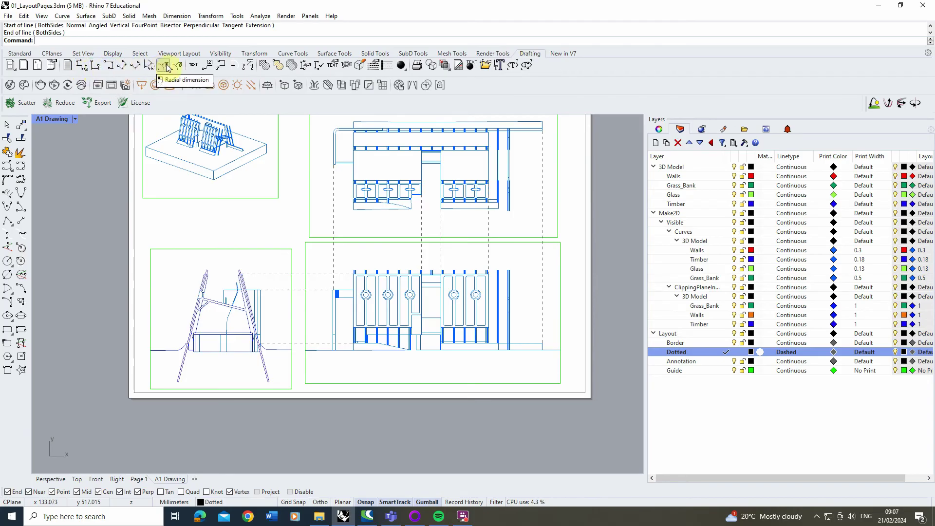
Add an aligned dimension for the width of the central gap between the panelled blocks, placed below the elevation.
click(126, 66)
scroll(444, 362, up, 5)
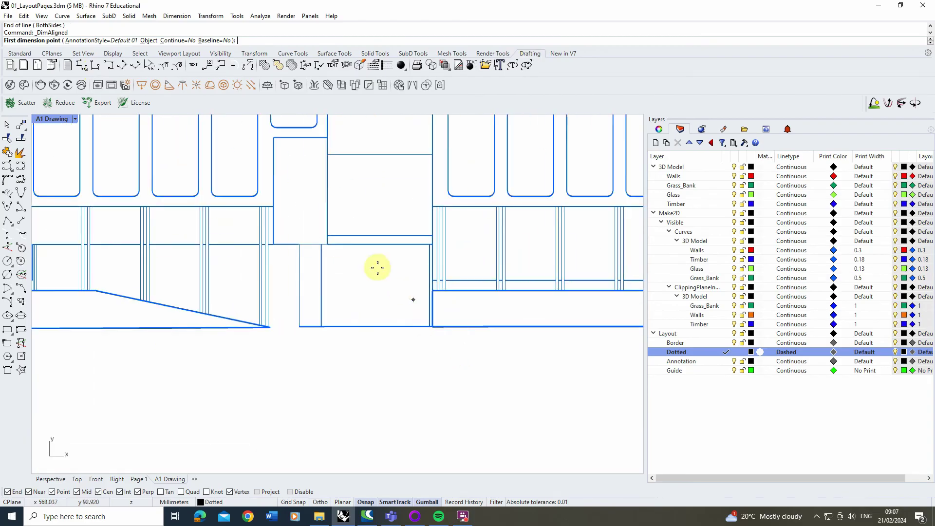
click(327, 244)
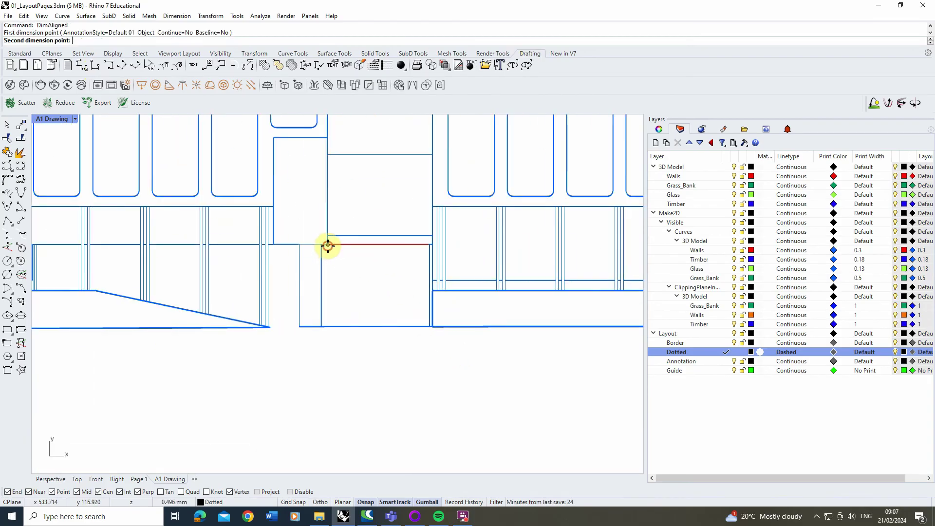
click(432, 245)
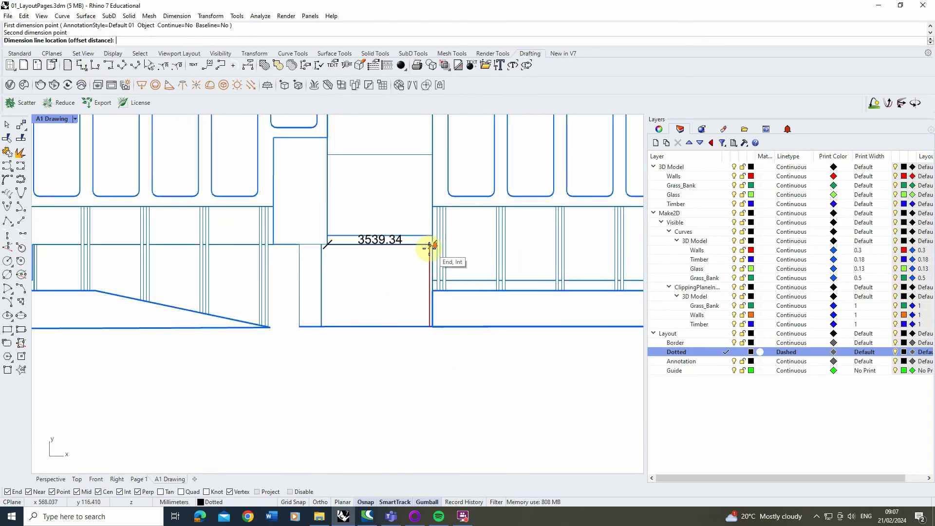
scroll(431, 248, down, 2)
click(429, 350)
scroll(402, 399, down, 3)
scroll(411, 263, up, 5)
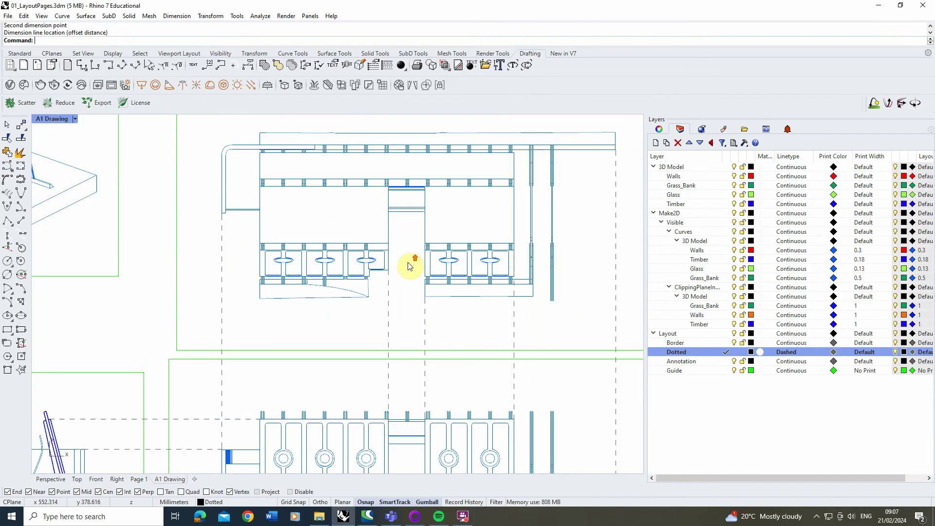
Add an aligned dimension in the plan between the far-left wall and the left edge of the panelled block.
key(Return)
scroll(217, 180, up, 4)
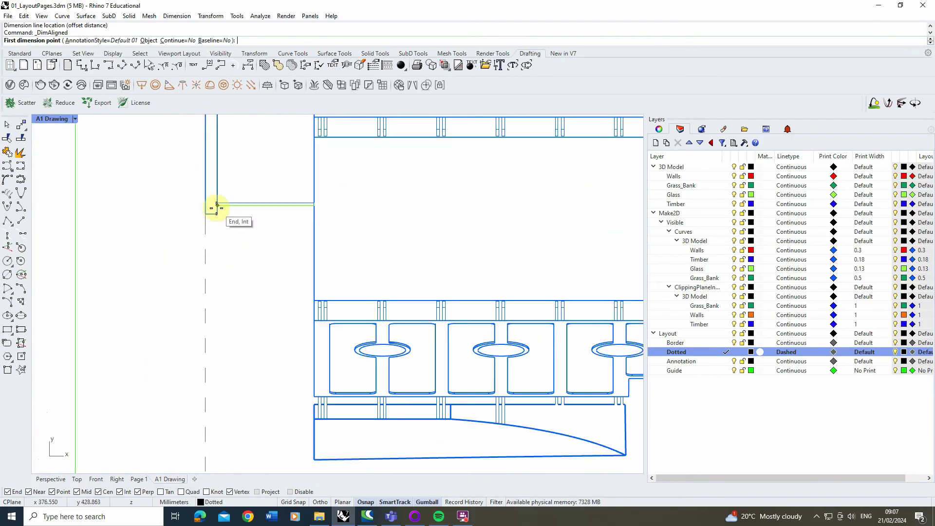
click(218, 213)
click(313, 214)
click(279, 258)
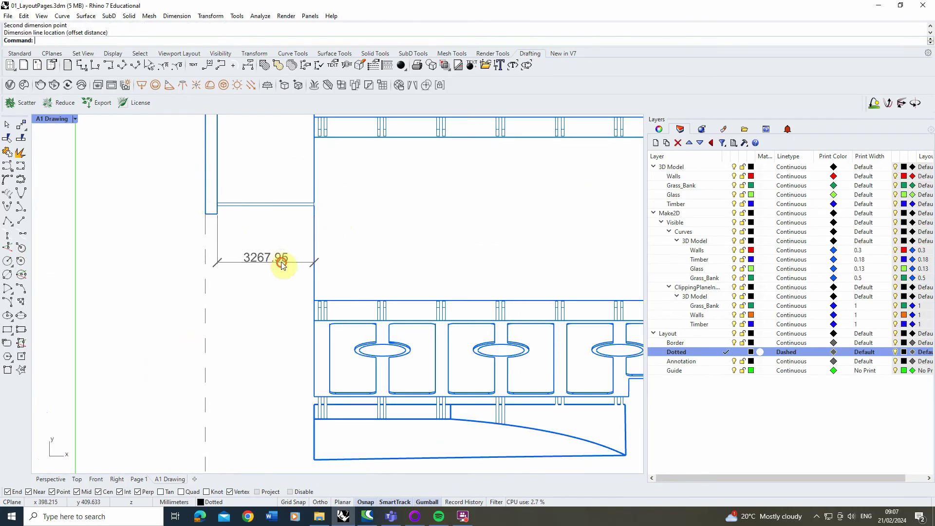
scroll(272, 263, down, 4)
scroll(253, 326, up, 3)
scroll(253, 327, up, 3)
Add a vertical aligned dimension for the height of the low base structure inside the section.
key(Return)
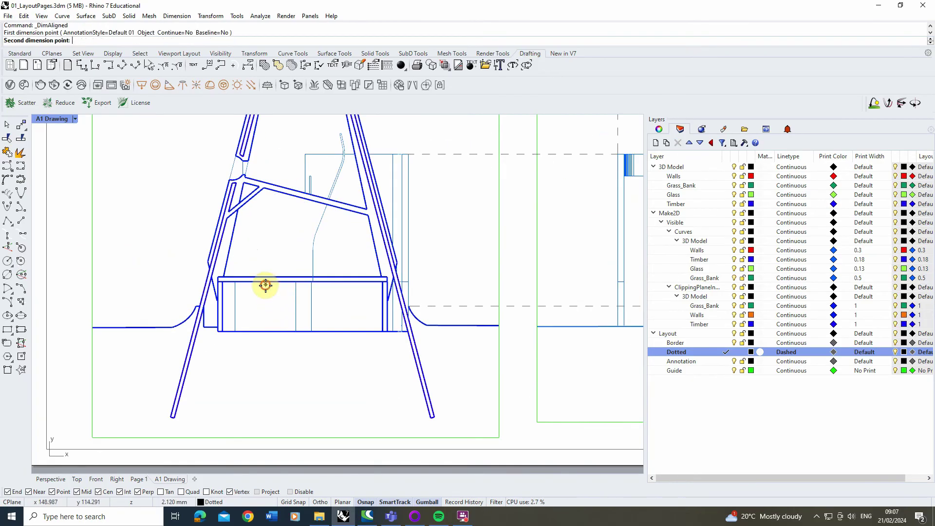
click(267, 283)
click(265, 334)
click(277, 312)
scroll(213, 317, down, 4)
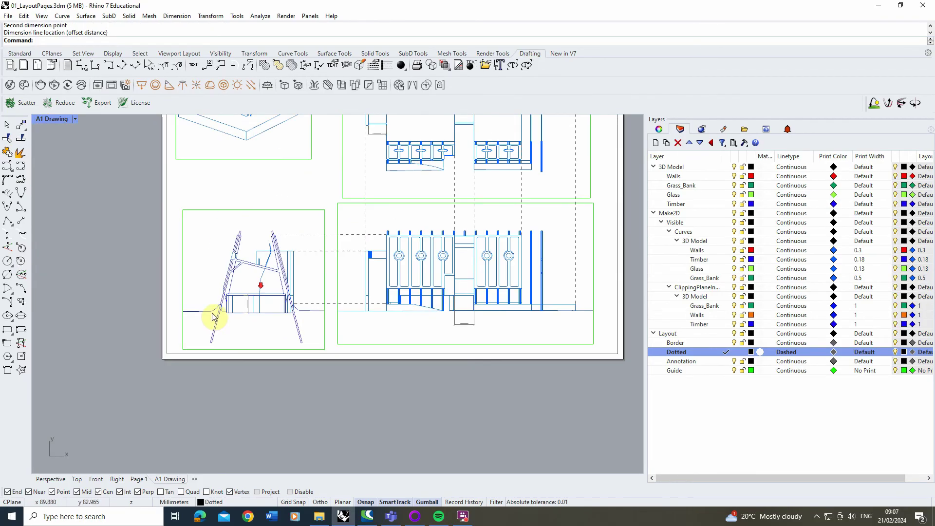
Add a vertical aligned dimension from the uppermost horizontal projection line down to the ground line beside the elevation.
scroll(397, 293, up, 4)
key(Return)
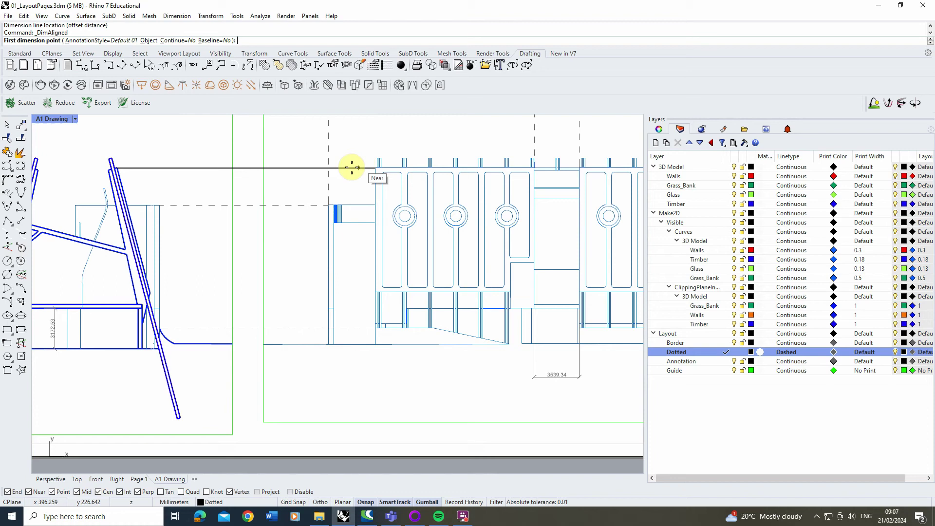
click(308, 167)
click(305, 343)
click(290, 272)
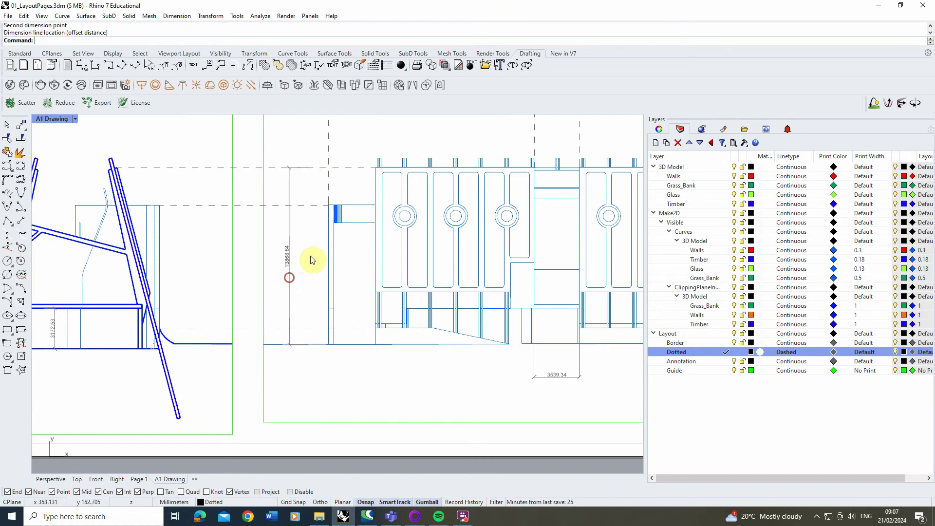
scroll(309, 261, down, 4)
scroll(390, 219, up, 3)
scroll(326, 397, down, 2)
scroll(271, 178, up, 5)
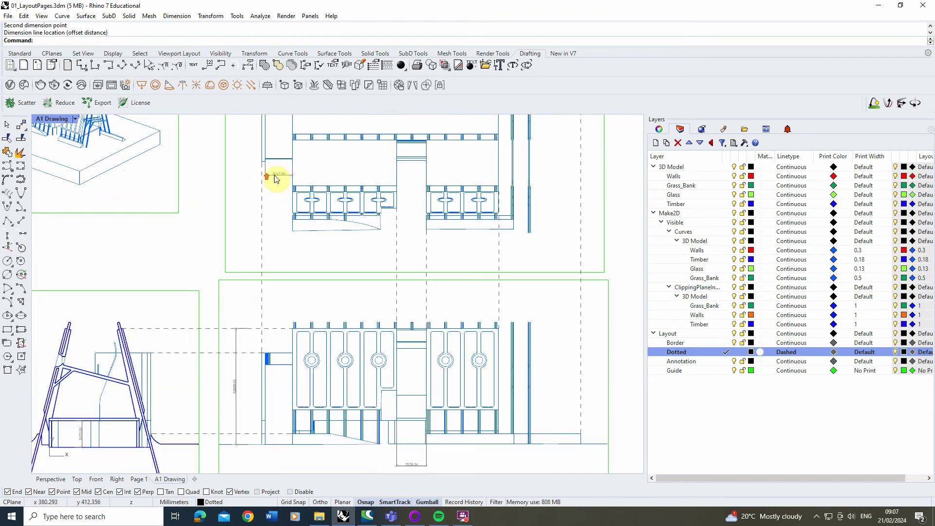
Examine the dimension text and tick marks up close in the plan and beside the elevation.
scroll(296, 162, down, 2)
scroll(296, 162, up, 6)
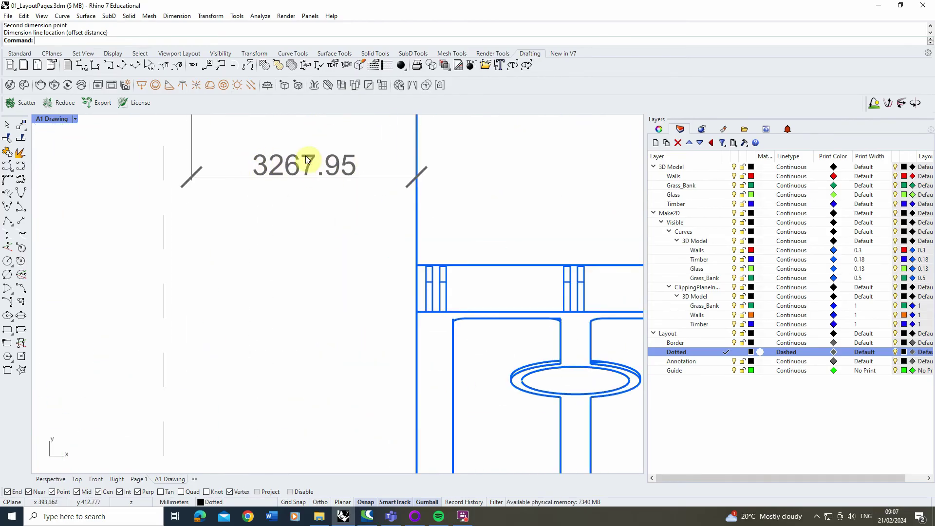
scroll(292, 171, down, 5)
scroll(270, 180, up, 6)
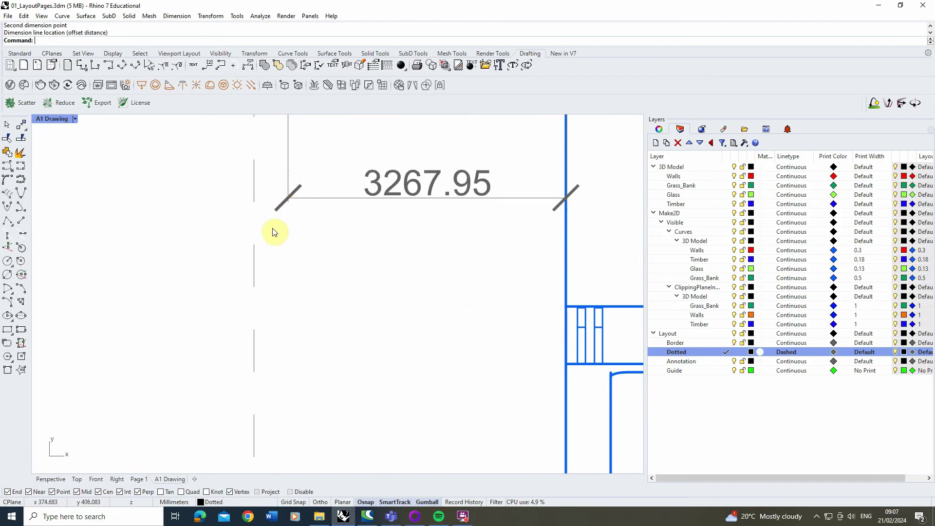
scroll(338, 221, down, 5)
scroll(298, 162, down, 5)
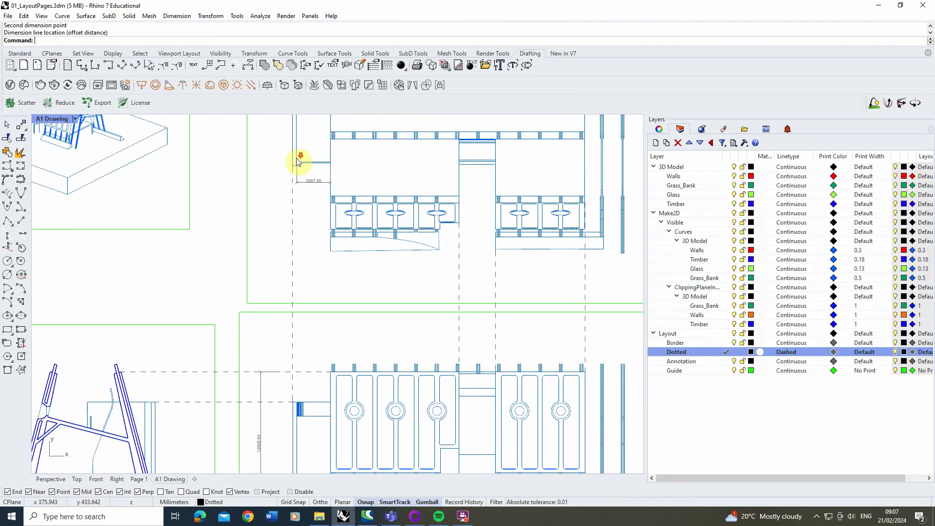
scroll(298, 162, down, 3)
scroll(250, 303, up, 8)
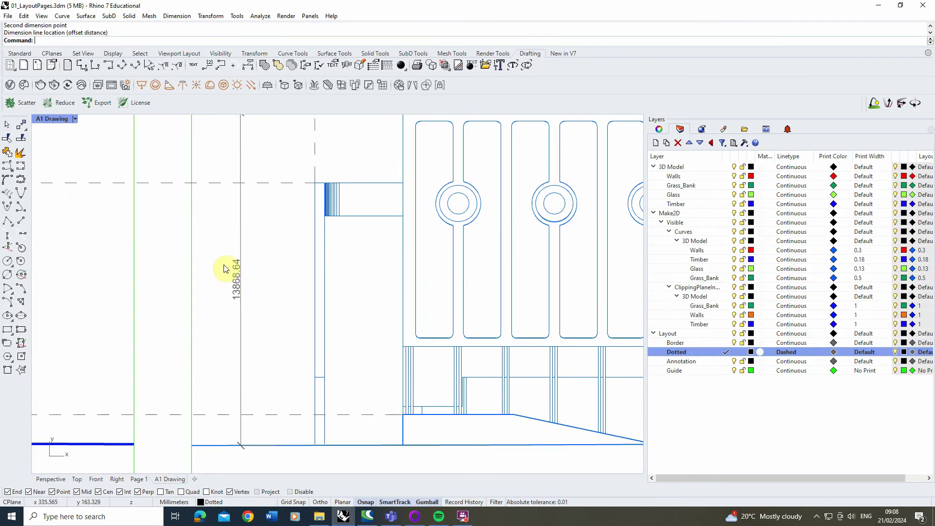
scroll(225, 269, down, 4)
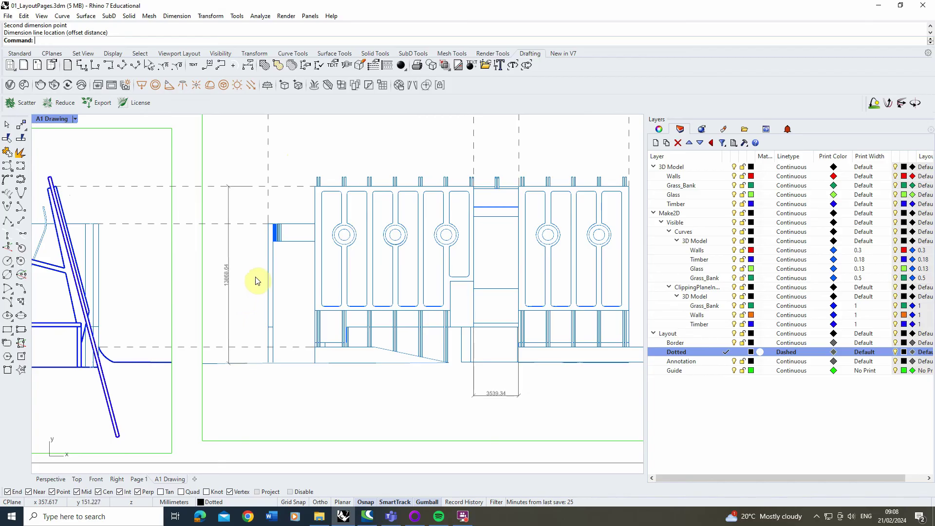
scroll(282, 382, down, 5)
scroll(308, 260, up, 6)
scroll(308, 259, up, 2)
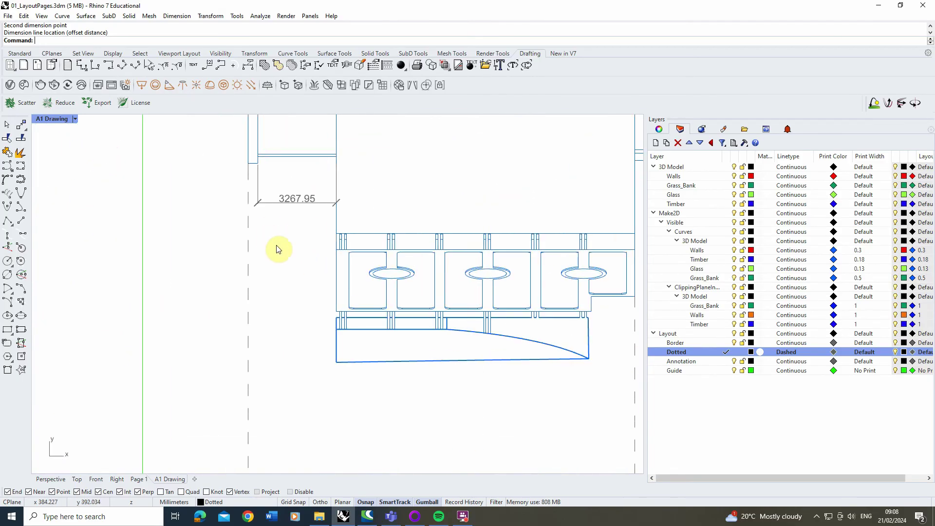
scroll(292, 183, down, 4)
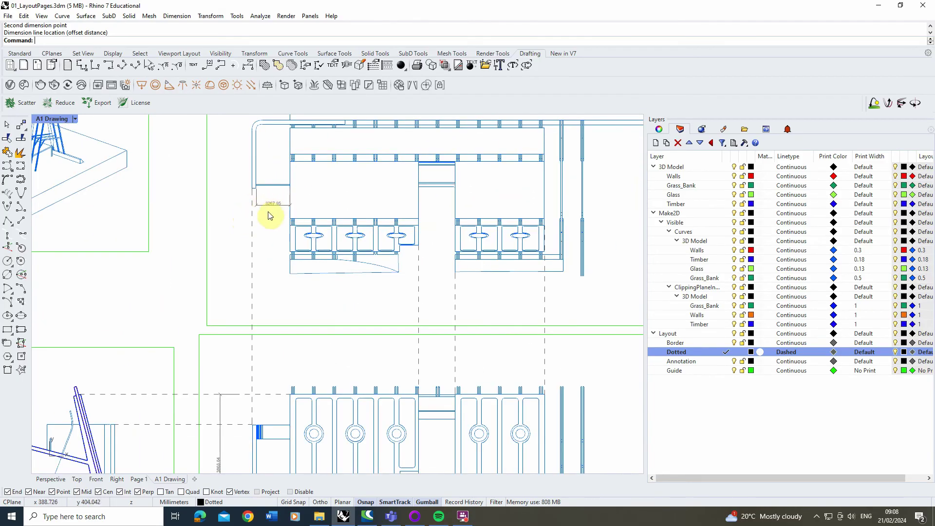
Check the annotation style and text properties of the horizontal dimension in the plan, and clear the selection.
click(271, 206)
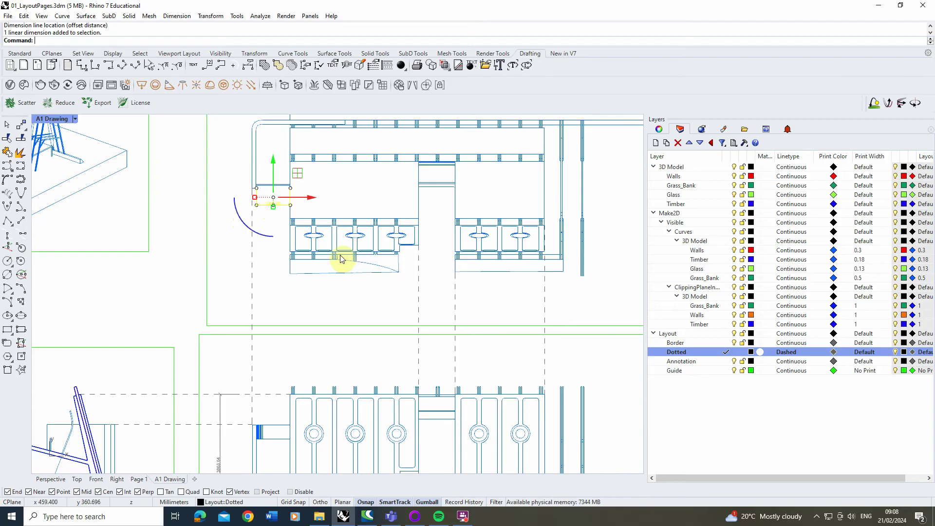
click(660, 130)
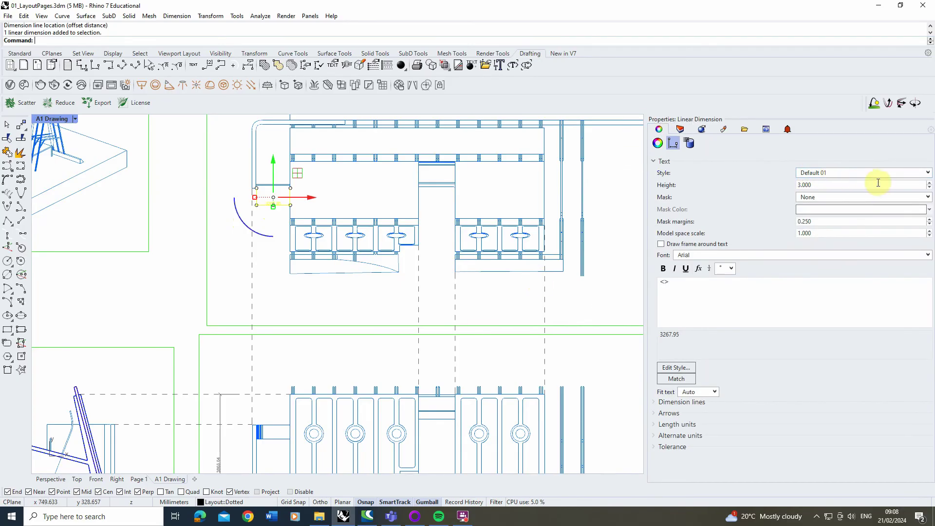
click(321, 281)
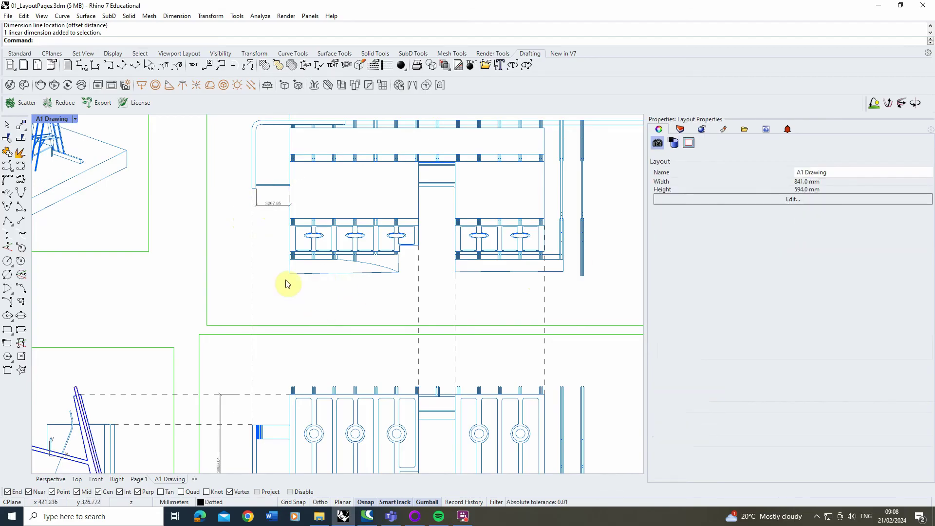
Set the font of the Default 01 annotation style to Calibri in the document properties.
click(7, 17)
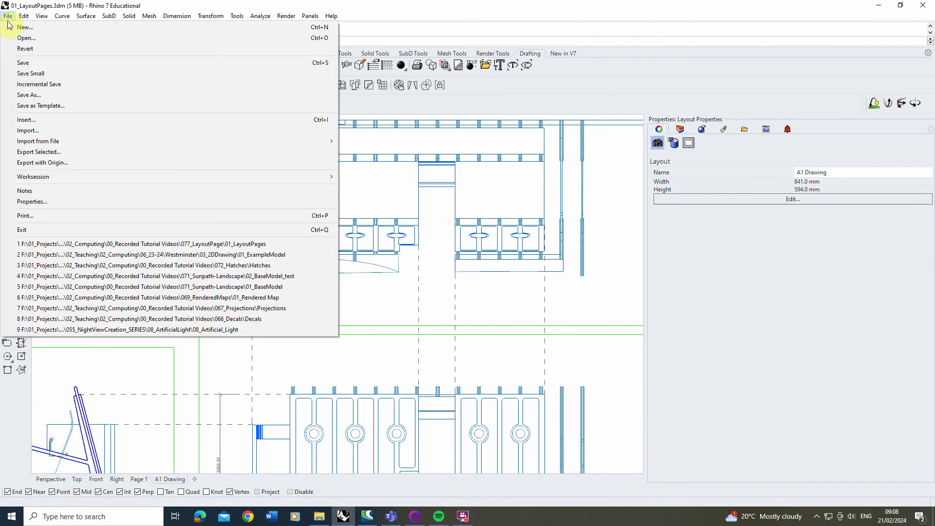
click(30, 201)
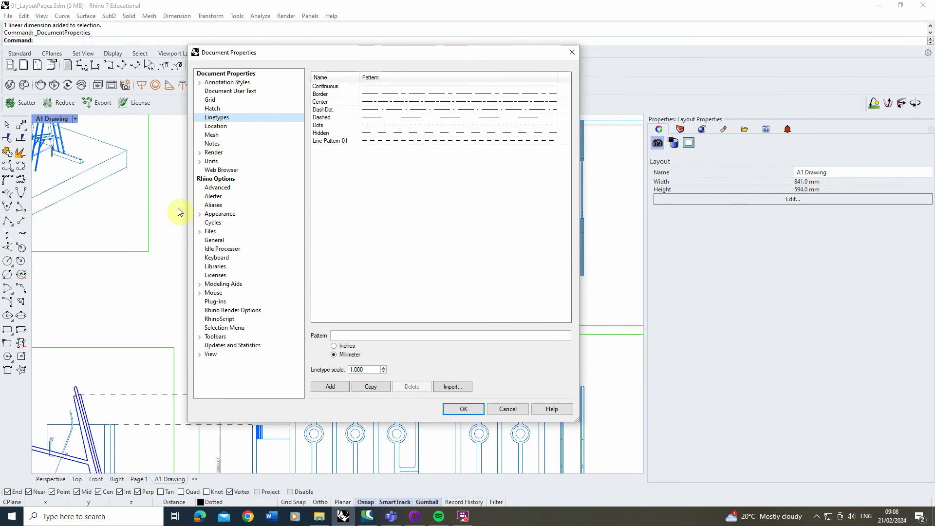
click(234, 82)
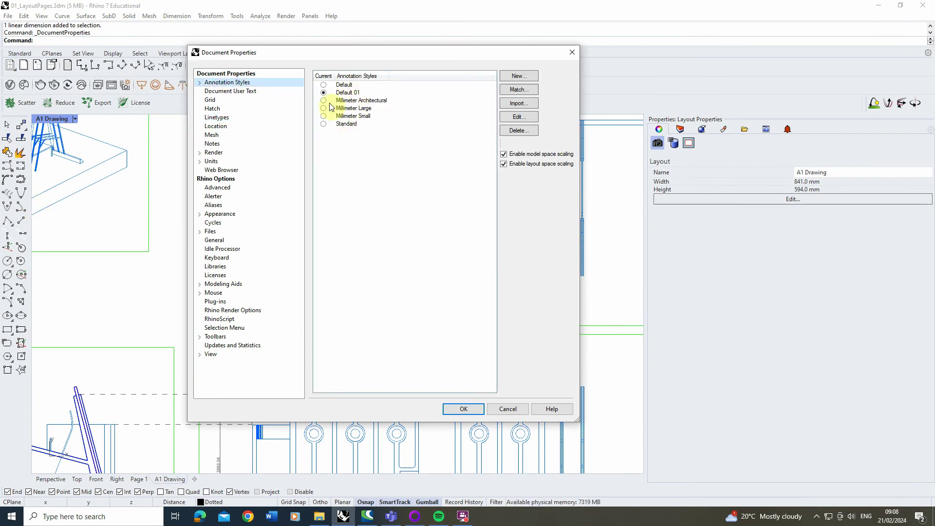
click(354, 94)
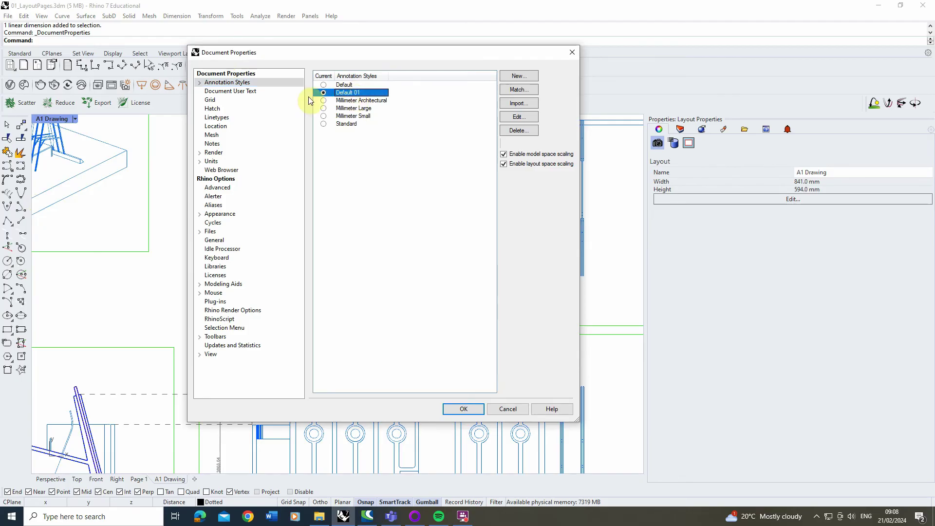
click(200, 82)
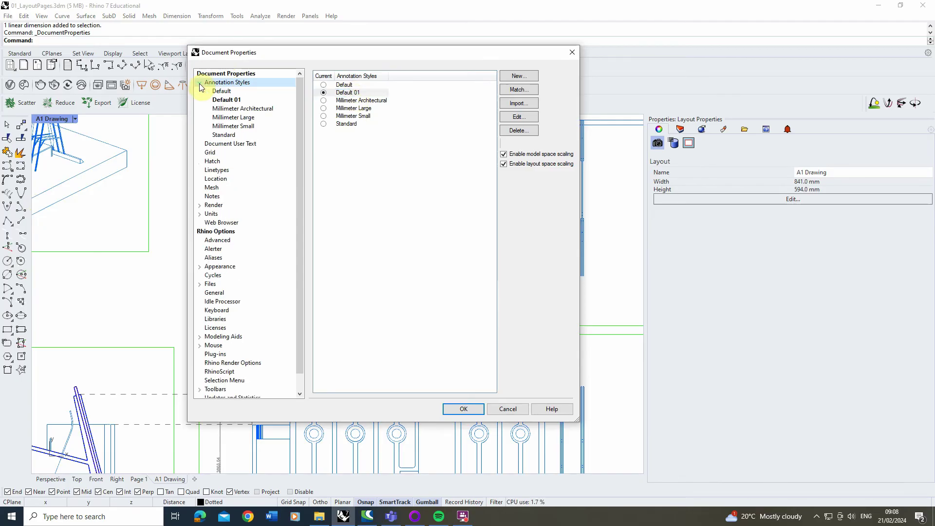
click(227, 100)
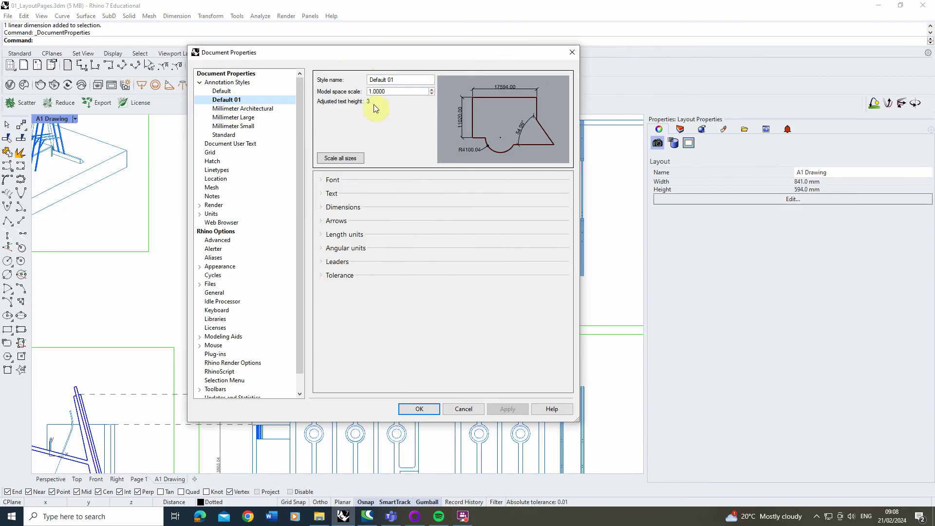
click(336, 179)
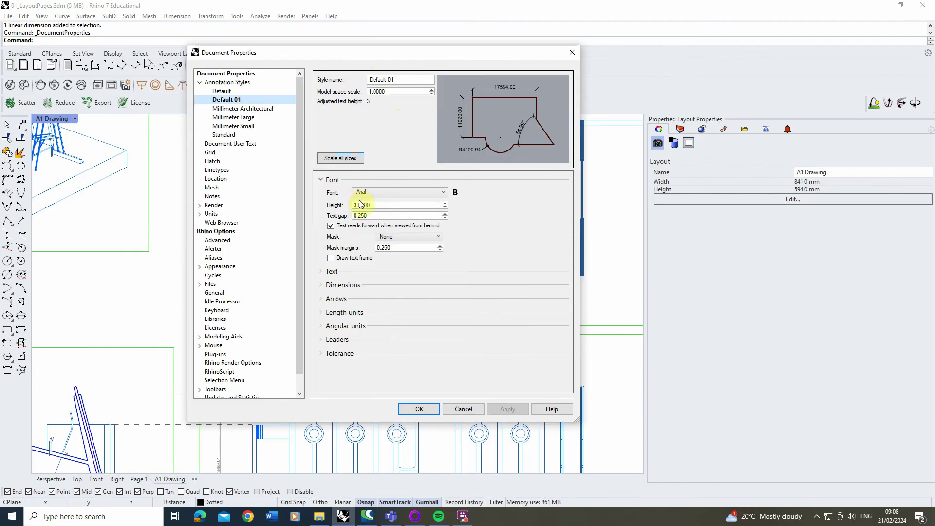
click(390, 192)
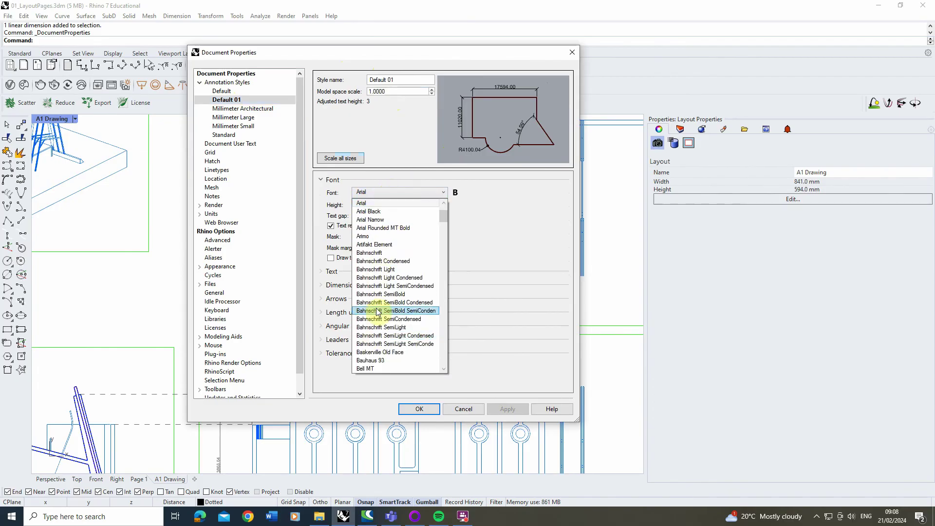
scroll(407, 266, down, 12)
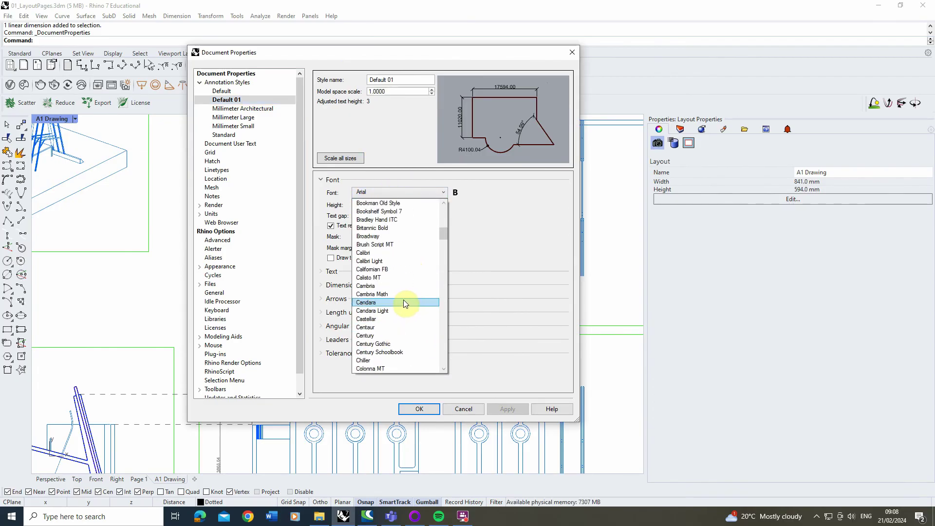
click(371, 253)
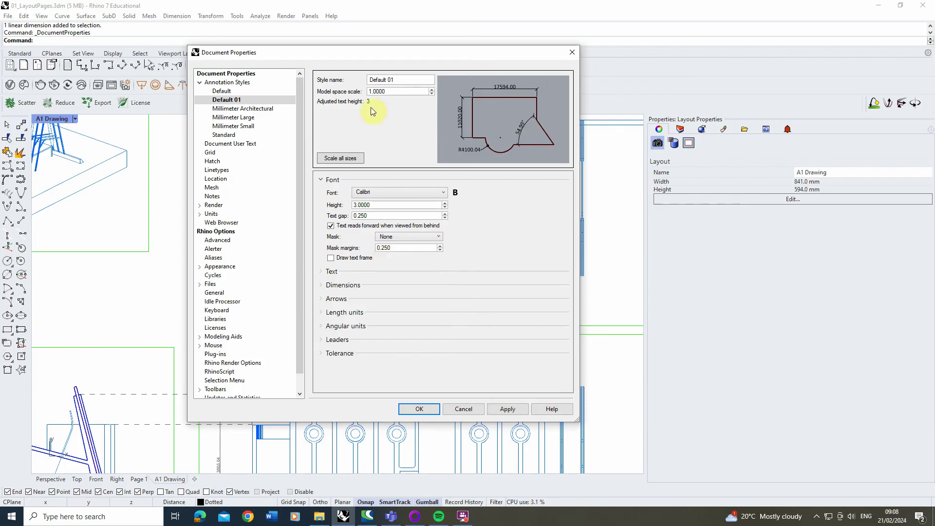
Review the text alignment, dimension and arrowhead settings of the Default 01 annotation style.
click(333, 272)
click(343, 321)
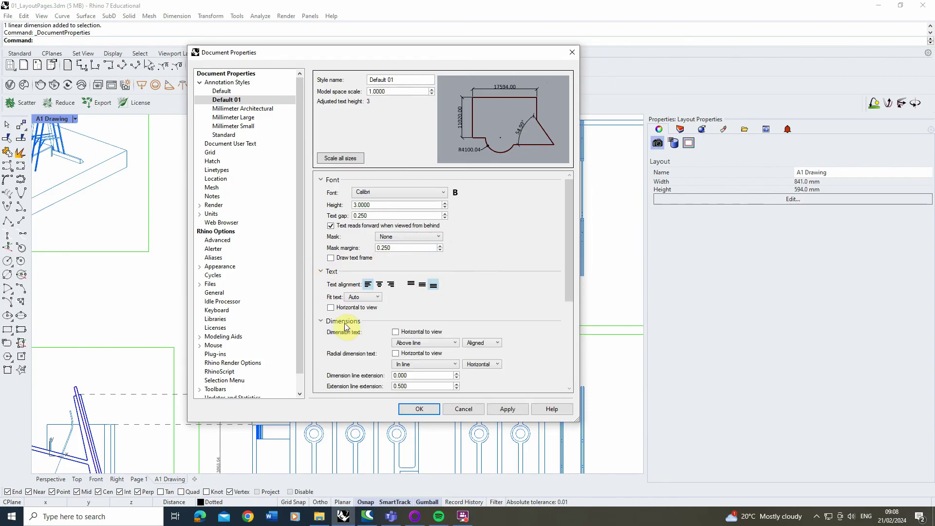
scroll(385, 302, down, 2)
click(339, 277)
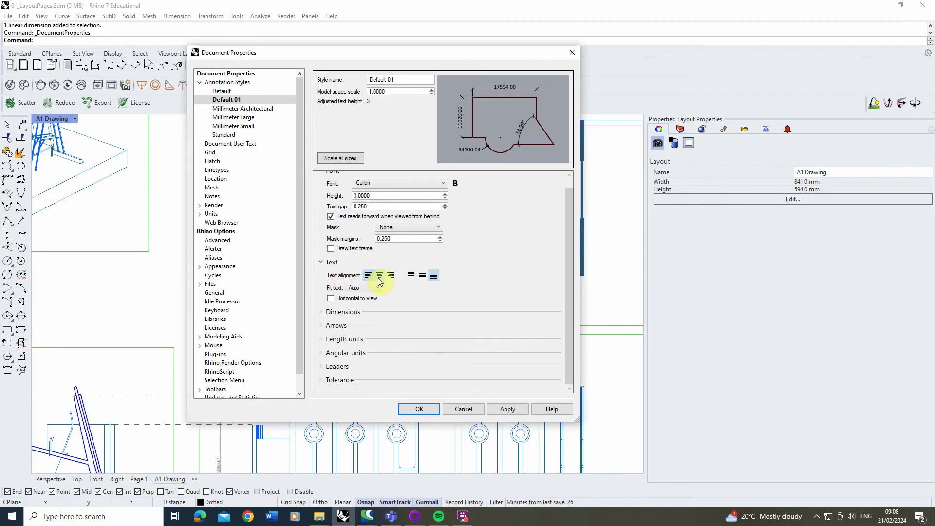
click(349, 326)
scroll(456, 281, down, 3)
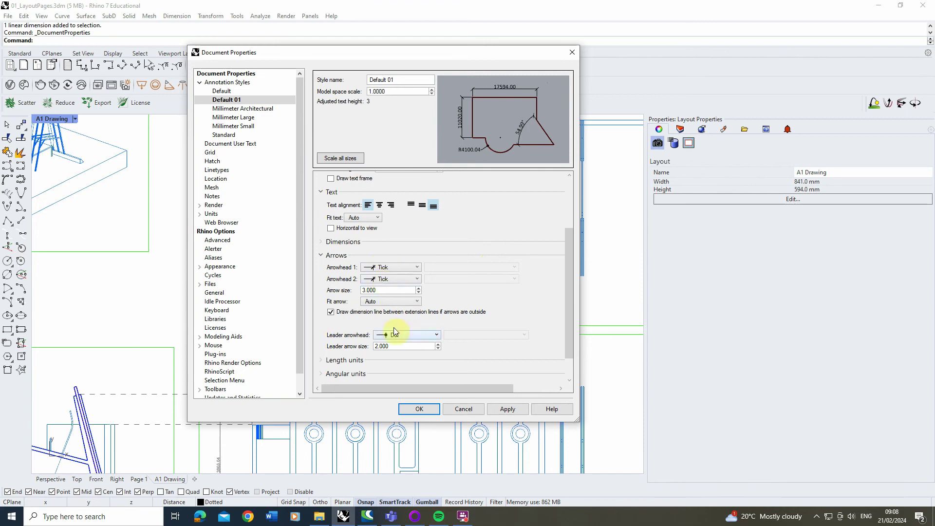
scroll(368, 244, up, 4)
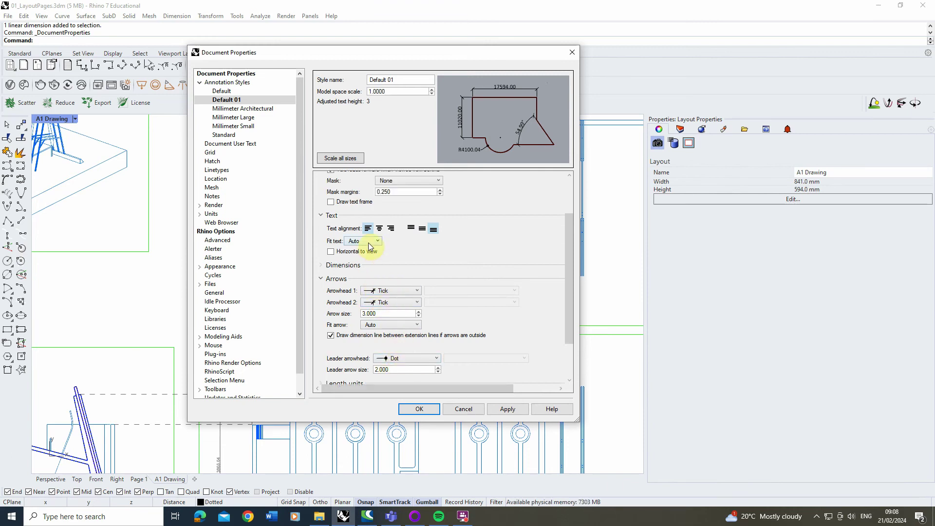
scroll(369, 292, down, 5)
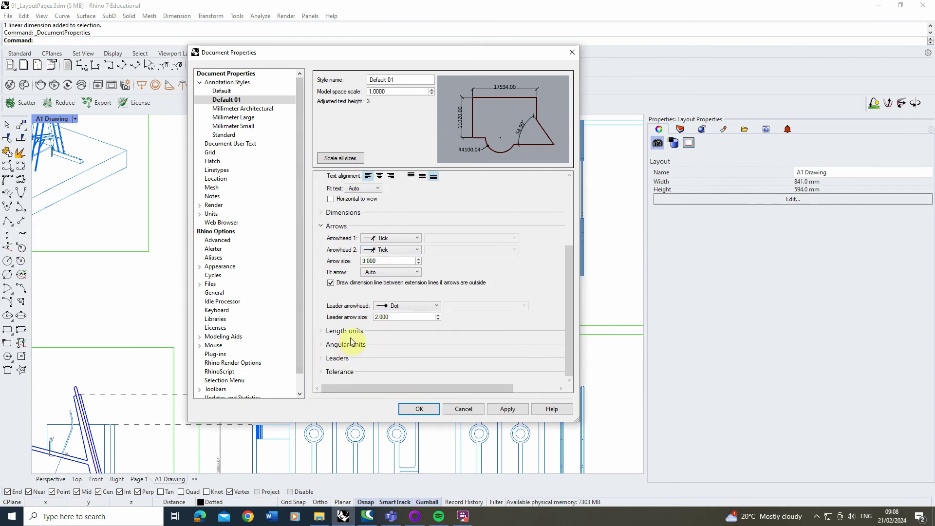
Set the linear resolution of the Default 01 style's length units to 1 and accept the document properties.
click(351, 331)
scroll(438, 329, down, 4)
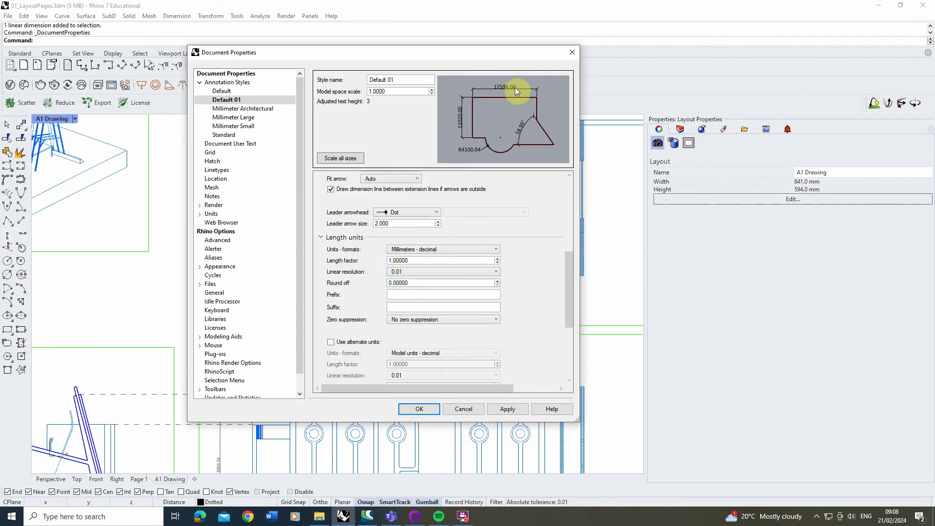
click(406, 272)
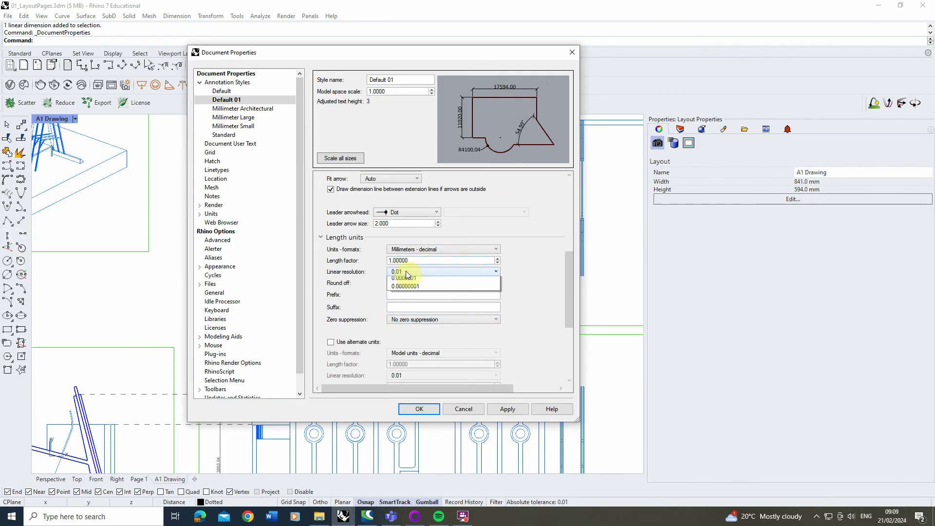
click(403, 278)
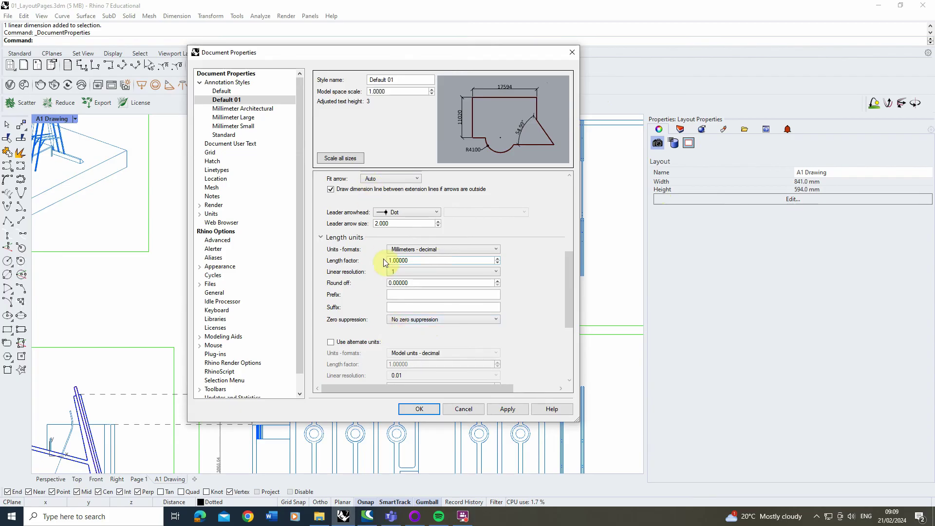
click(420, 410)
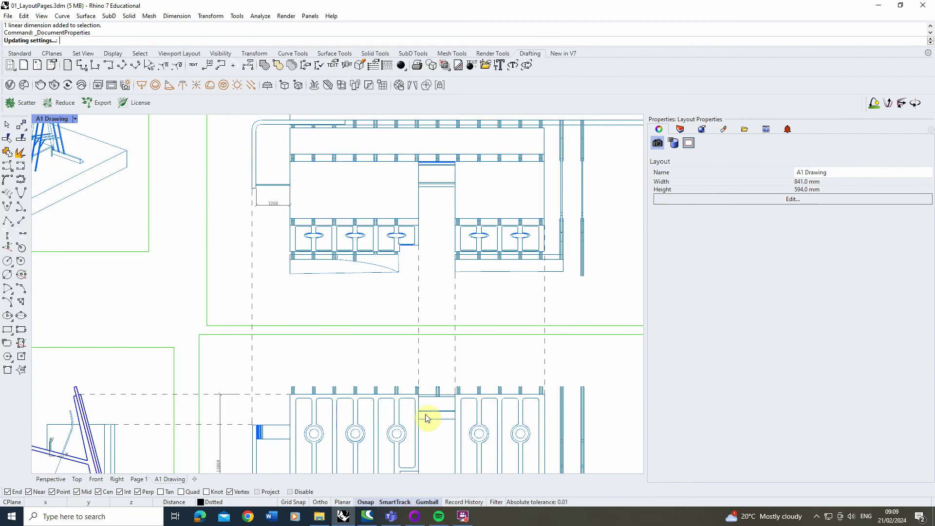
Inspect the dimension values in the elevation and section, and review the whole A1 sheet.
scroll(238, 198, up, 3)
scroll(259, 192, down, 3)
scroll(337, 324, up, 3)
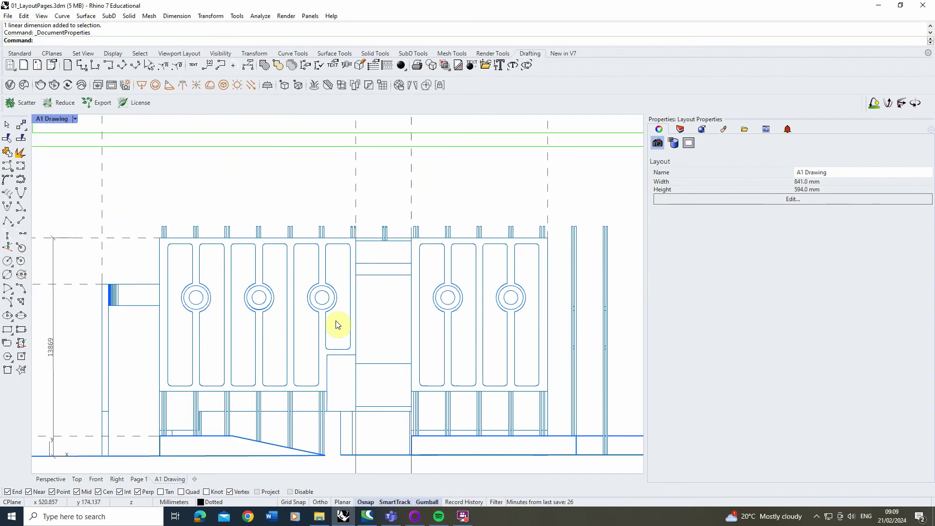
scroll(399, 403, down, 1)
scroll(467, 402, up, 1)
scroll(467, 402, down, 5)
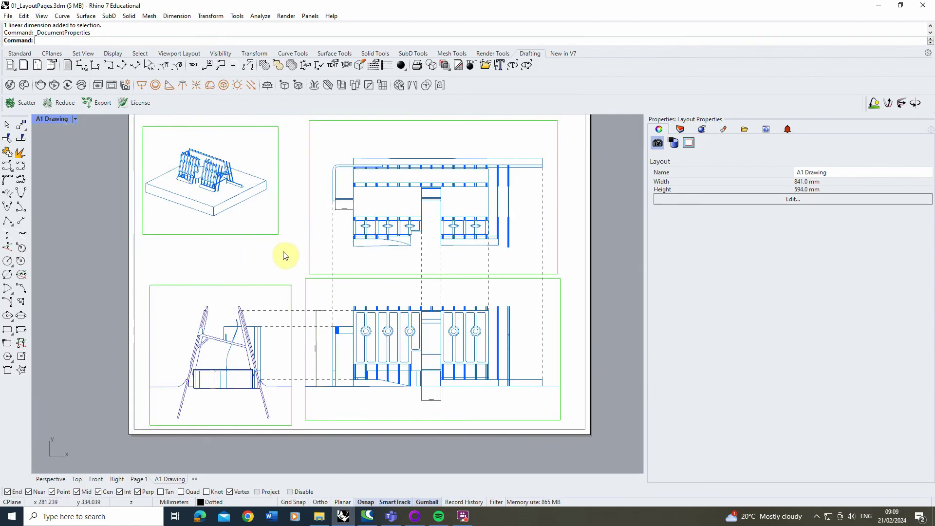
scroll(202, 378, up, 5)
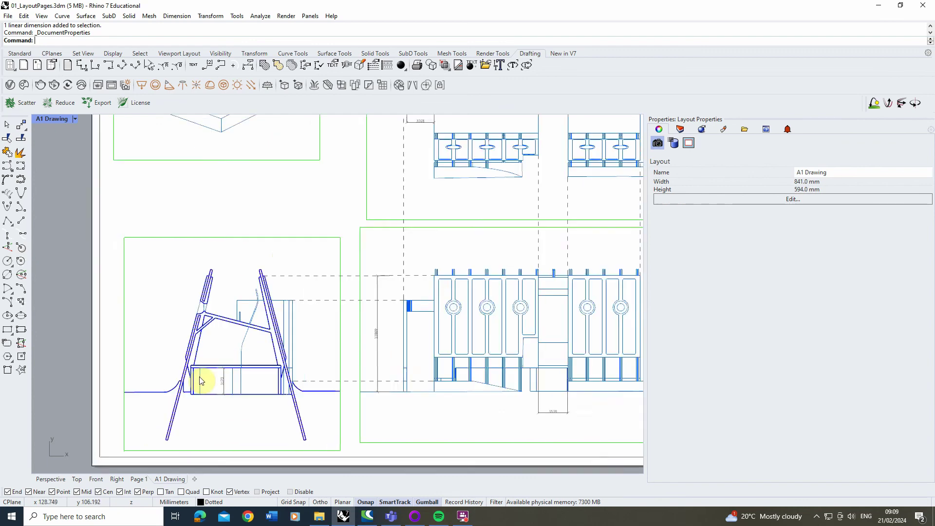
scroll(182, 397, down, 2)
scroll(218, 328, up, 1)
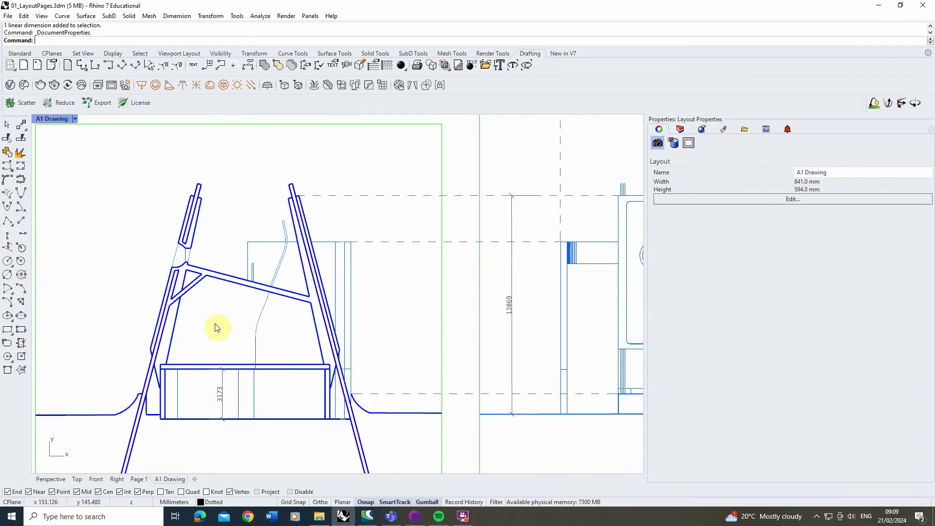
scroll(217, 328, down, 4)
scroll(408, 375, up, 3)
scroll(277, 166, down, 3)
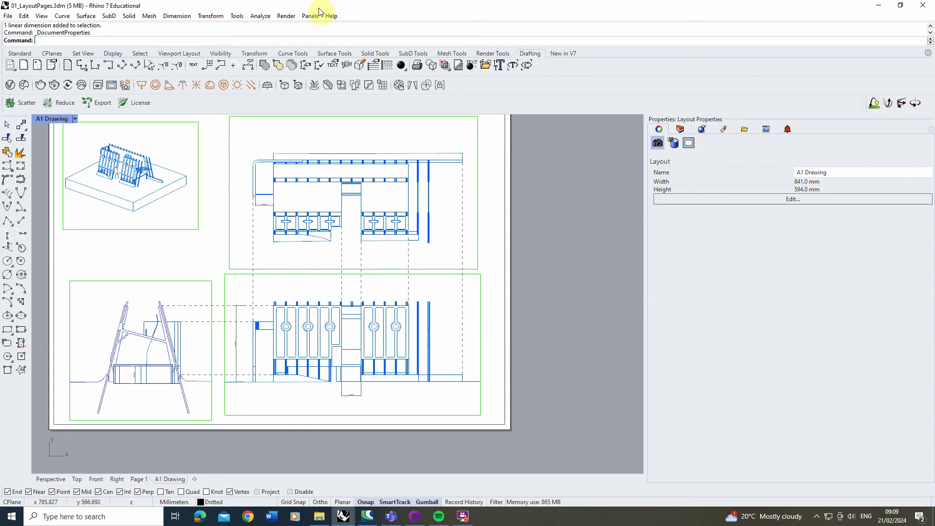
Add a leader pointing at the rightmost oval window in the plan detail, with a horizontal end segment and the text Window.
click(221, 65)
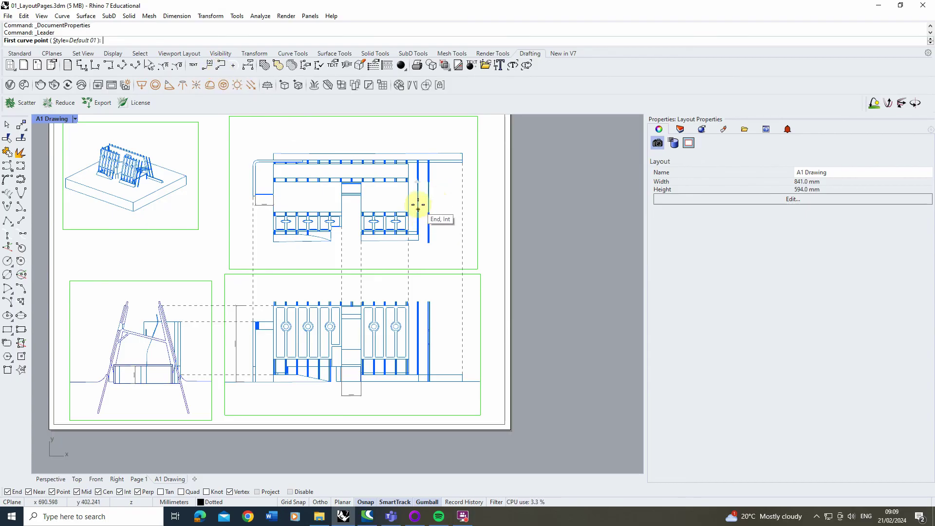
scroll(418, 203, up, 3)
scroll(355, 252, up, 2)
scroll(344, 261, up, 2)
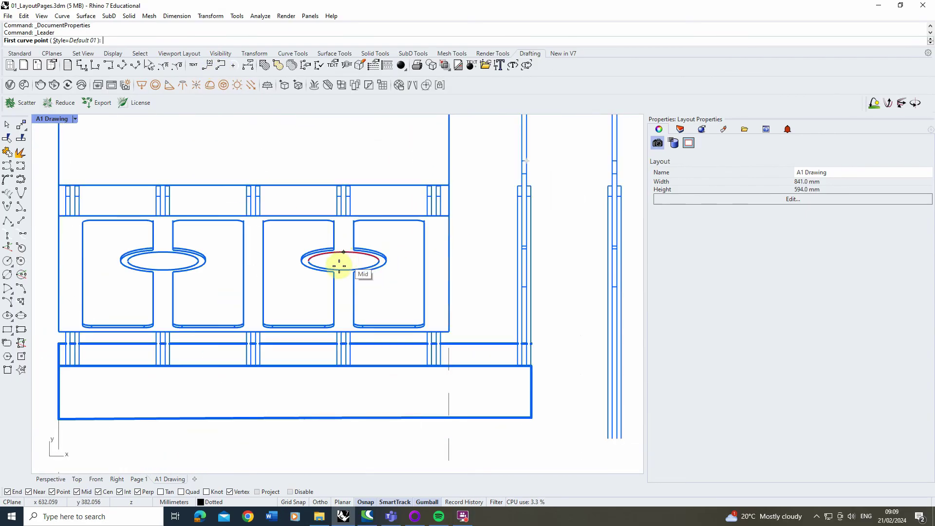
scroll(340, 263, up, 2)
click(343, 260)
scroll(299, 290, down, 5)
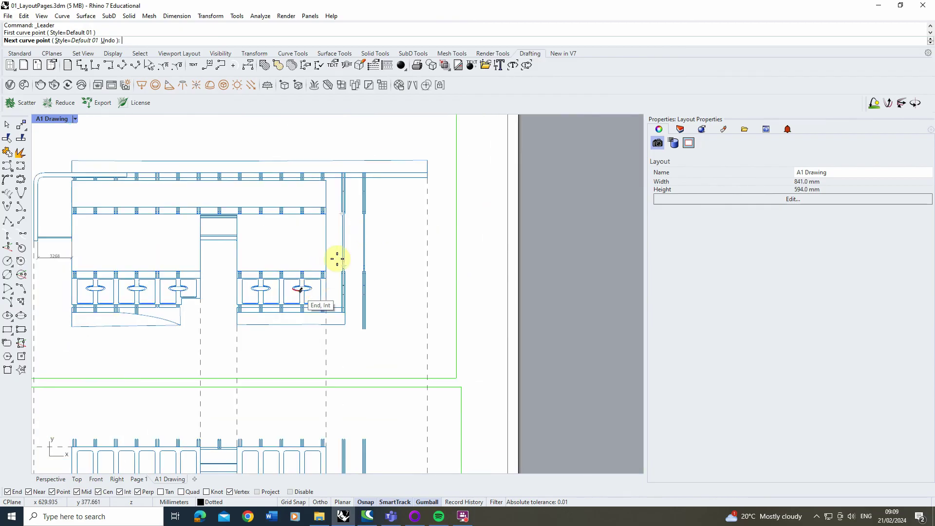
scroll(341, 255, up, 3)
click(339, 232)
key(F8)
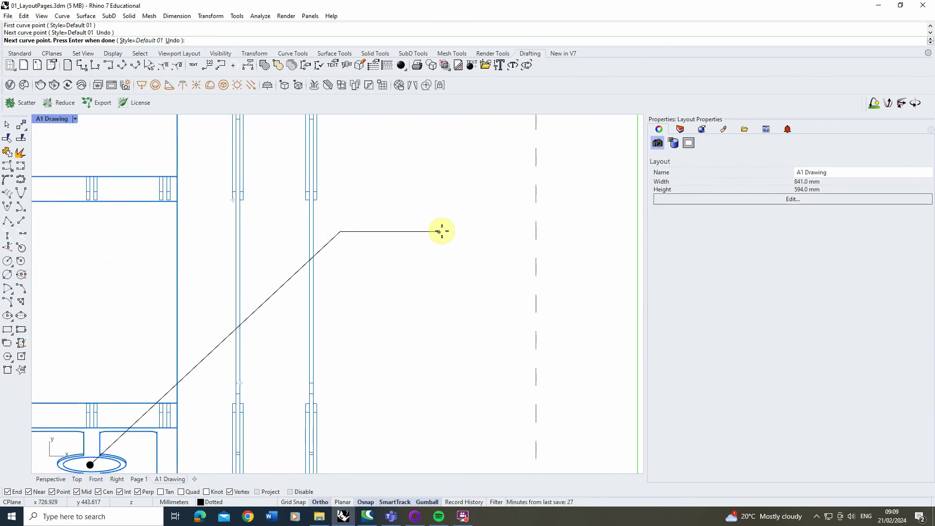
click(445, 232)
key(Return)
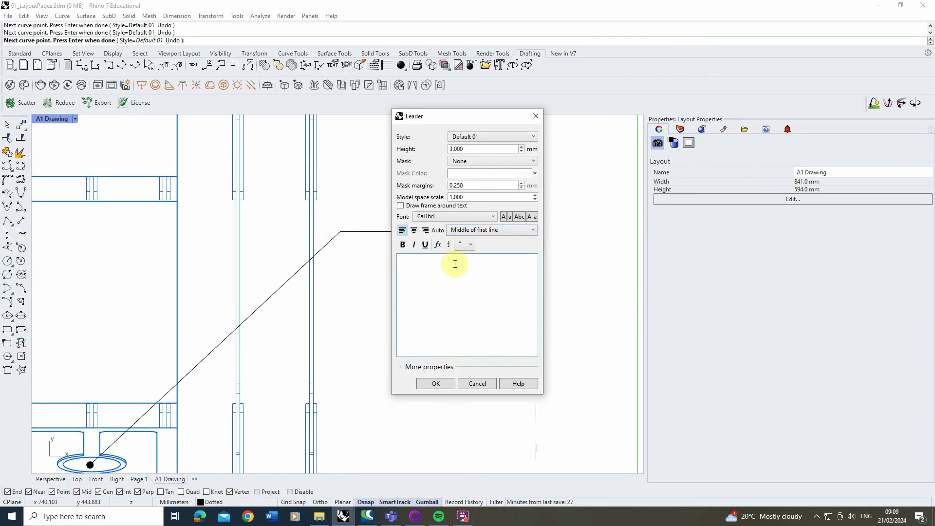
text(Window)
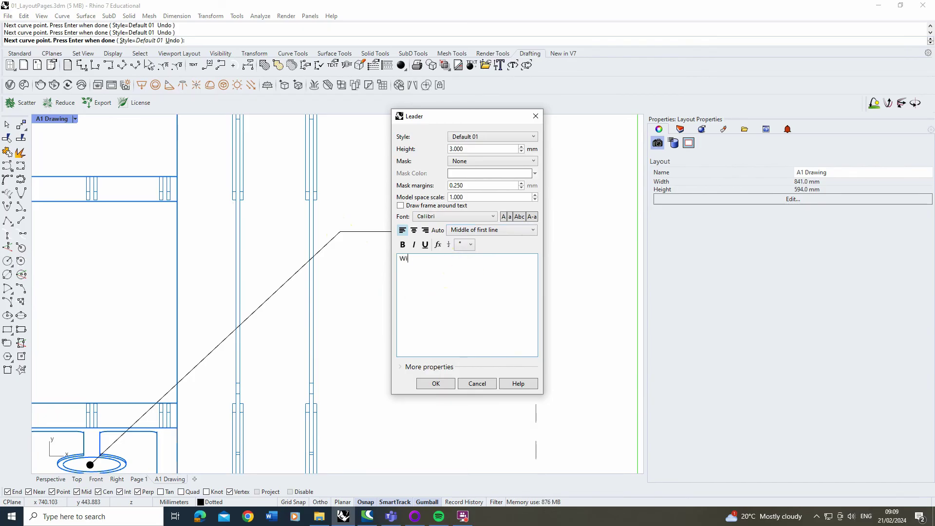
click(434, 384)
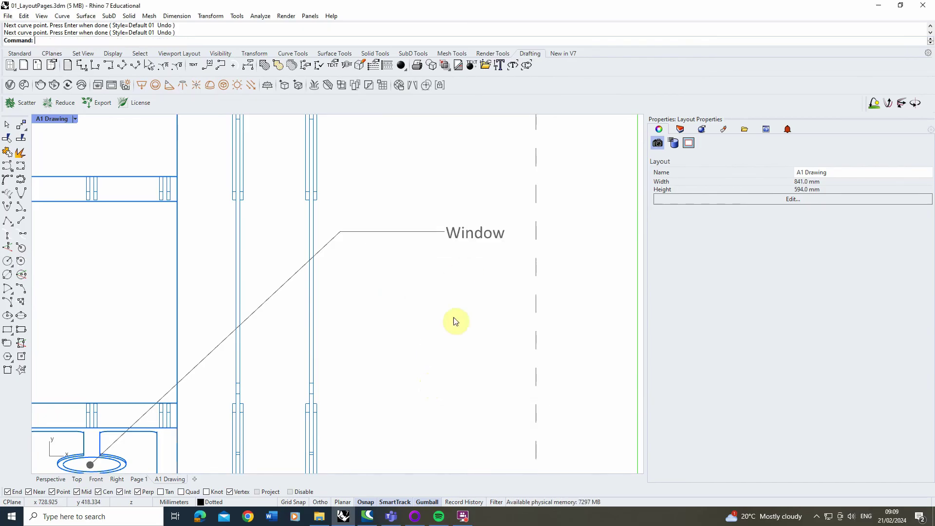
Copy the Window leader so its dot sits in the strip below the windows in the plan detail.
scroll(429, 216, down, 4)
scroll(433, 288, down, 3)
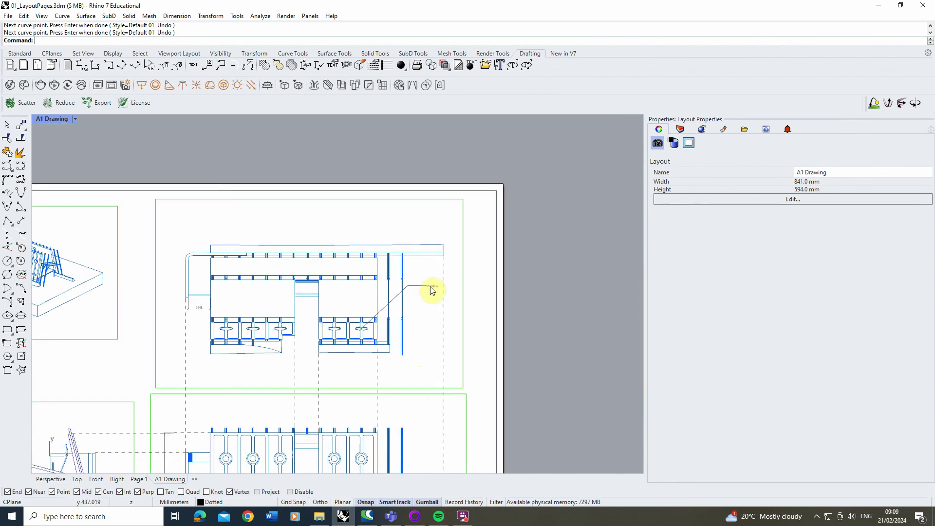
scroll(418, 275, up, 4)
click(429, 266)
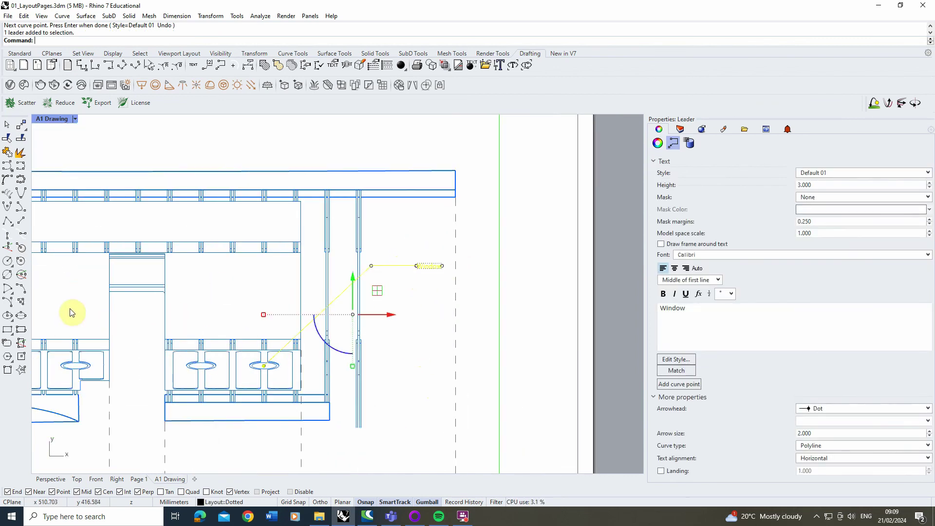
click(27, 132)
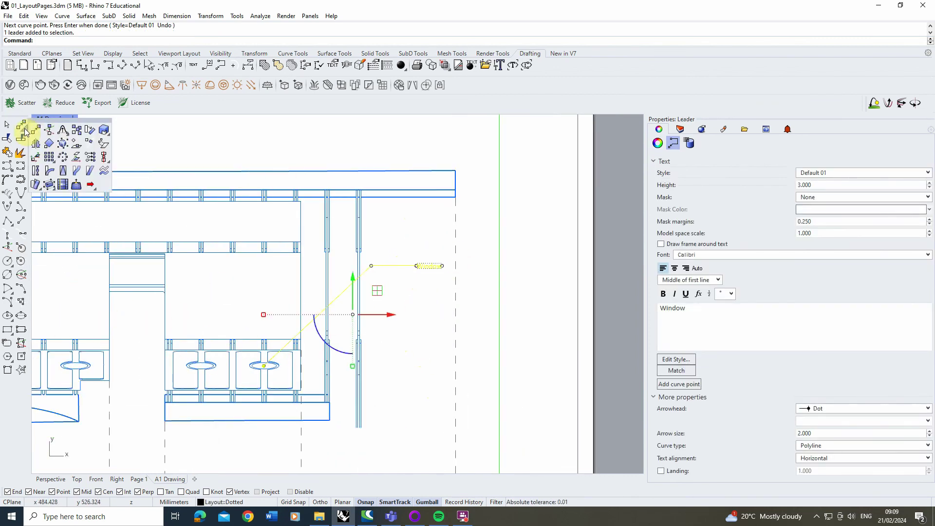
click(75, 140)
scroll(267, 358, up, 2)
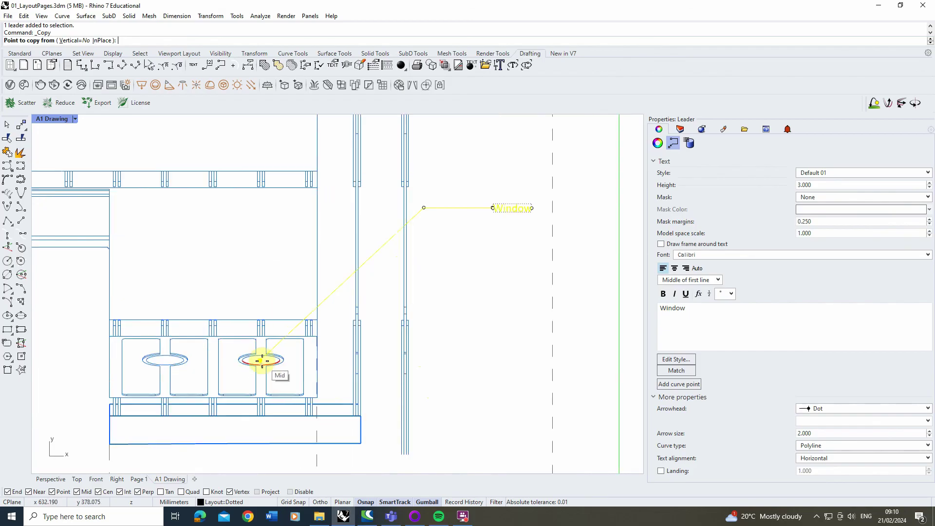
scroll(263, 359, up, 1)
click(267, 359)
scroll(314, 355, up, 2)
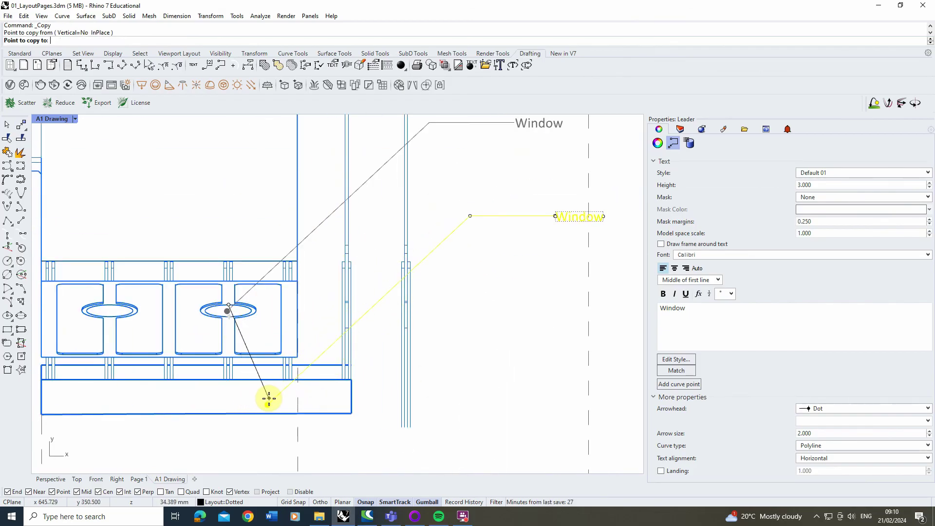
click(270, 402)
key(Return)
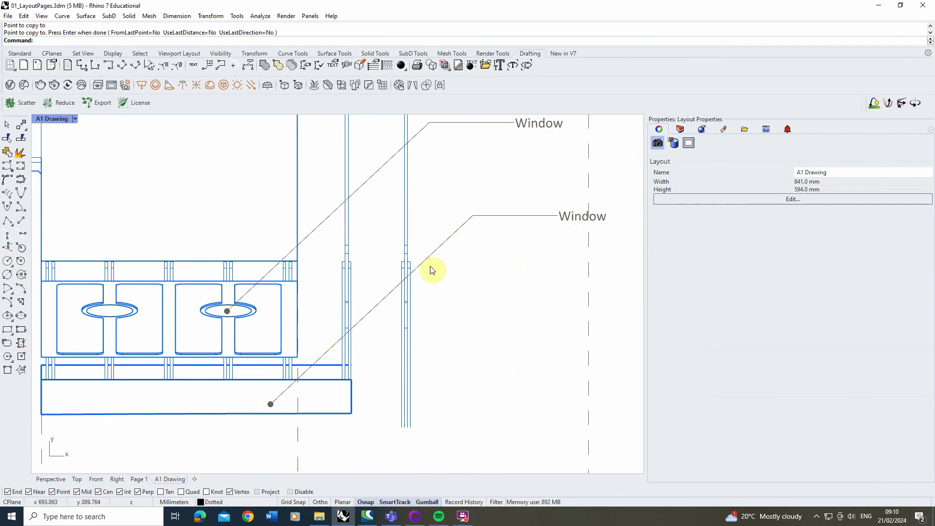
Change the copied leader's text to Grass Bank and shorten its horizontal segment to align the text with the Window label.
scroll(447, 244, down, 5)
scroll(274, 347, up, 5)
click(289, 341)
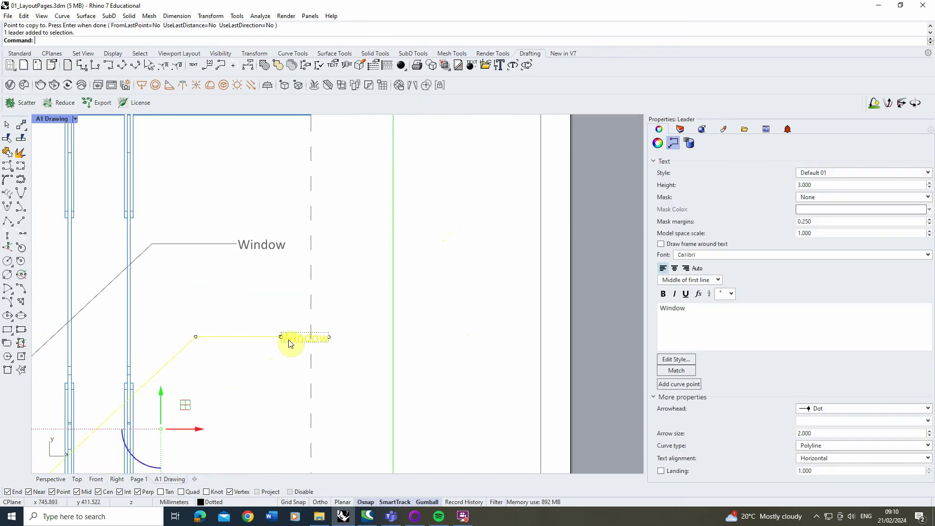
double_click(290, 343)
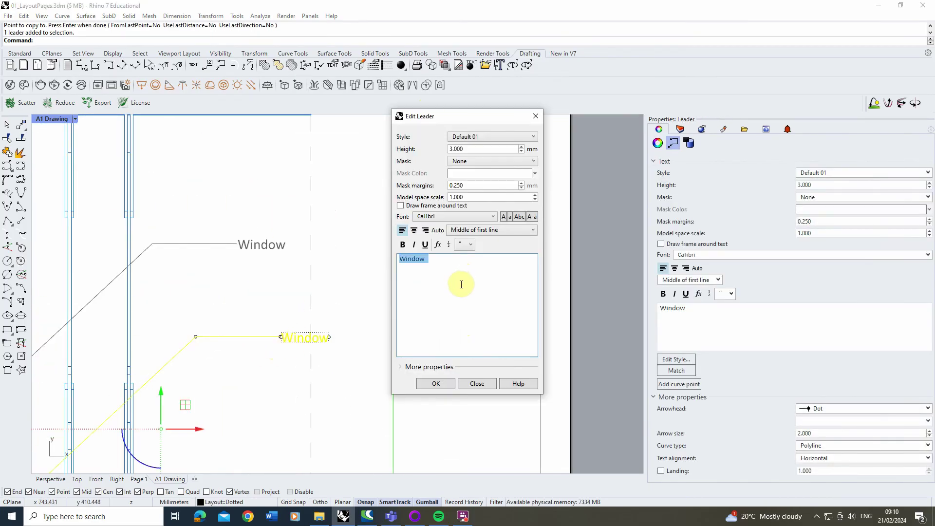
text(Grass Bank)
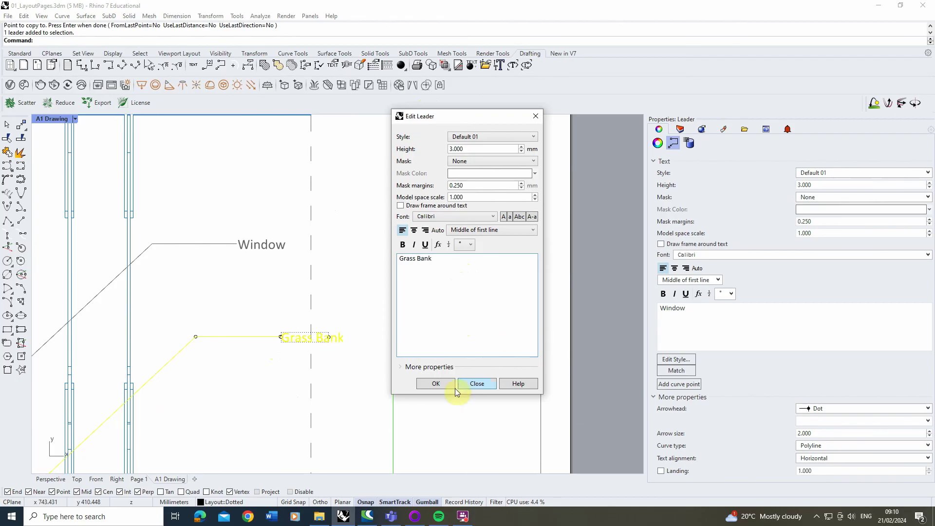
click(436, 385)
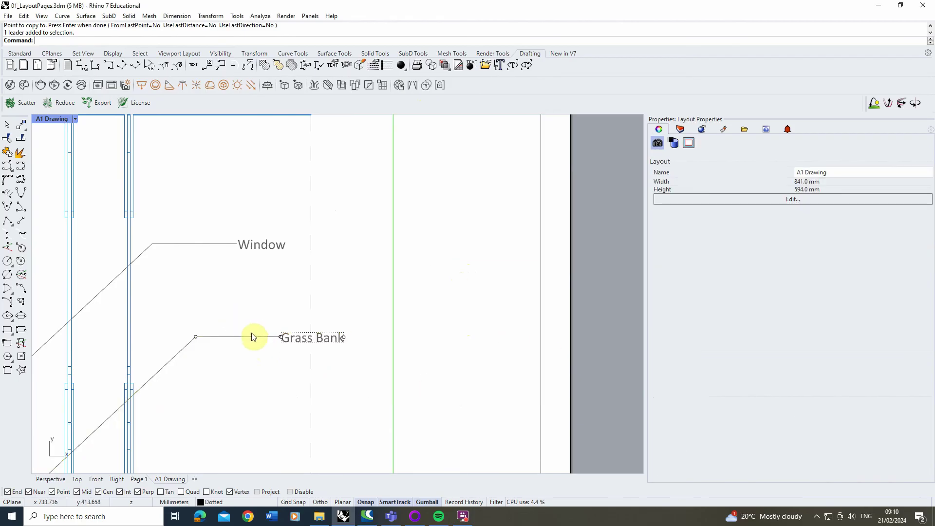
drag(261, 308, 306, 341)
scroll(334, 298, down, 5)
scroll(320, 297, up, 1)
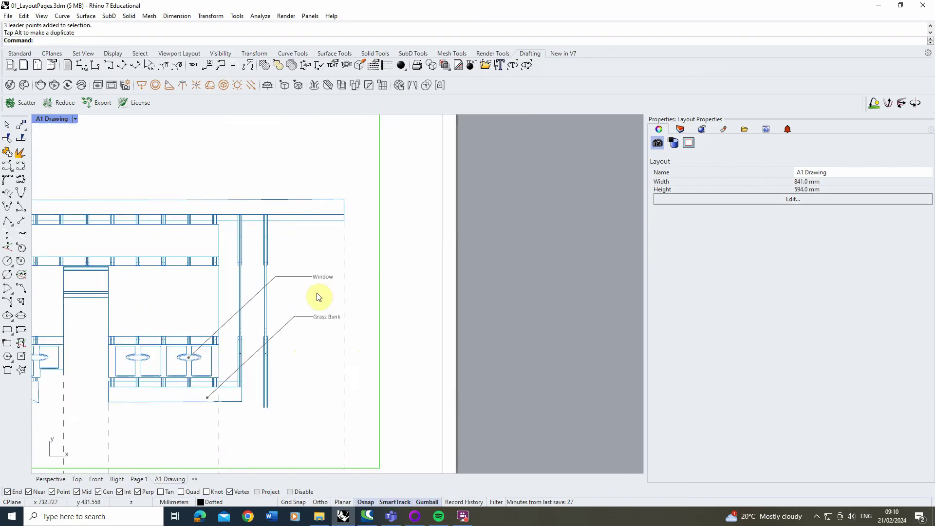
Copy the Grass Bank leader so its dot sits in the long strip along the plan's upper edge.
scroll(387, 288, down, 1)
click(330, 304)
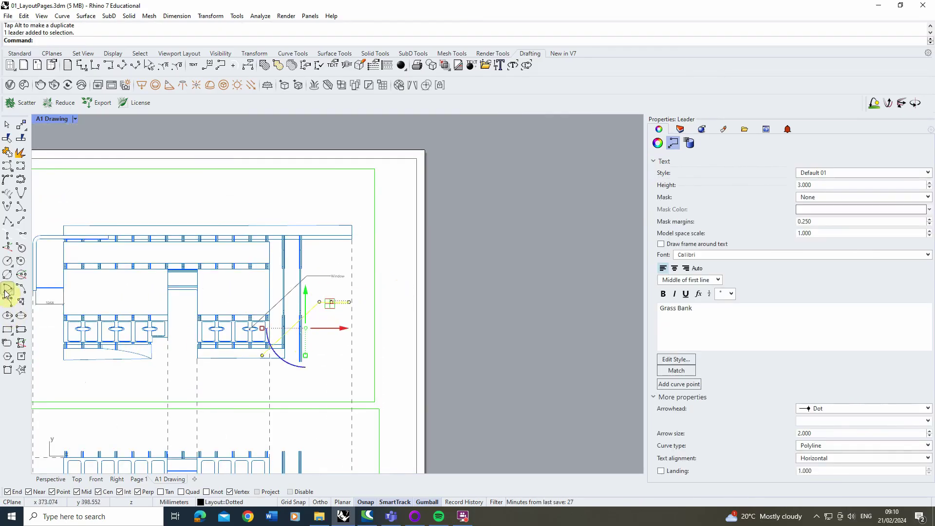
click(25, 129)
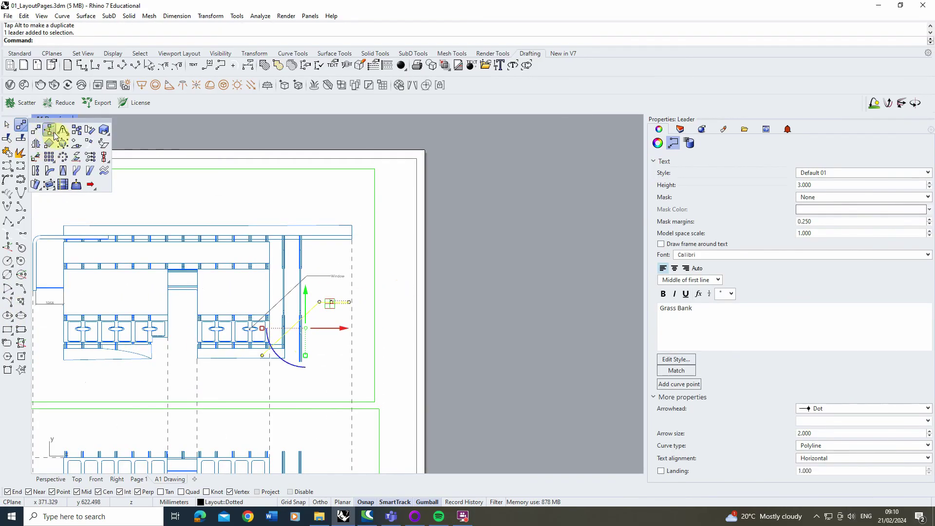
click(77, 130)
click(263, 356)
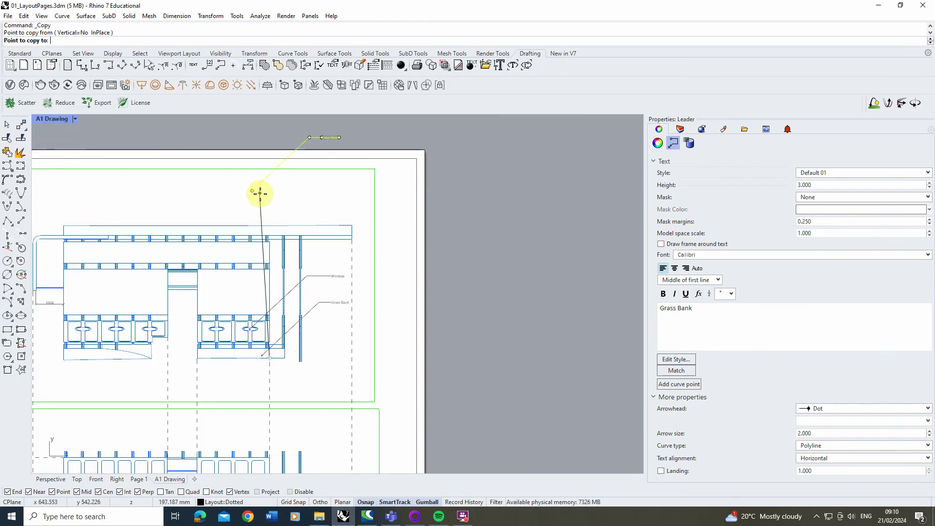
scroll(258, 192, up, 3)
click(265, 249)
key(Return)
scroll(297, 232, down, 2)
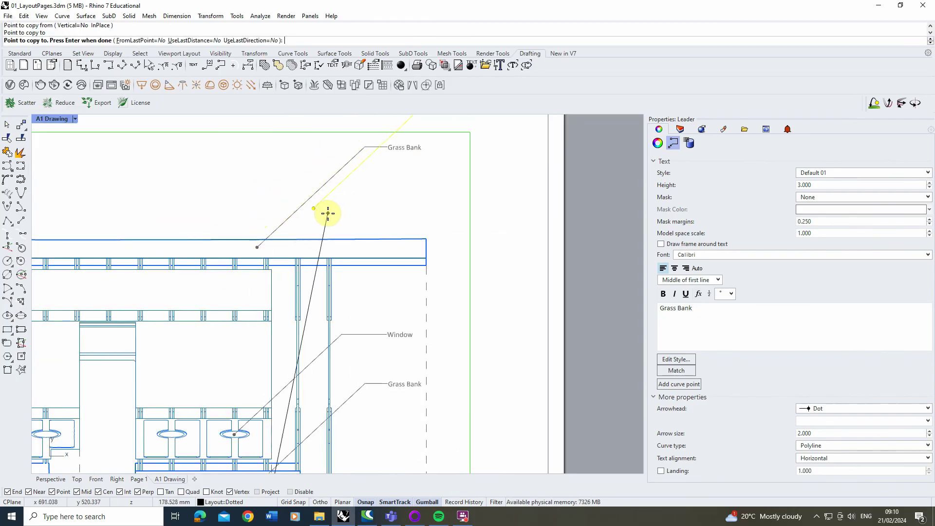
Move the perspective detail view about 28 mm horizontally toward the plan detail and deselect it.
scroll(294, 190, down, 5)
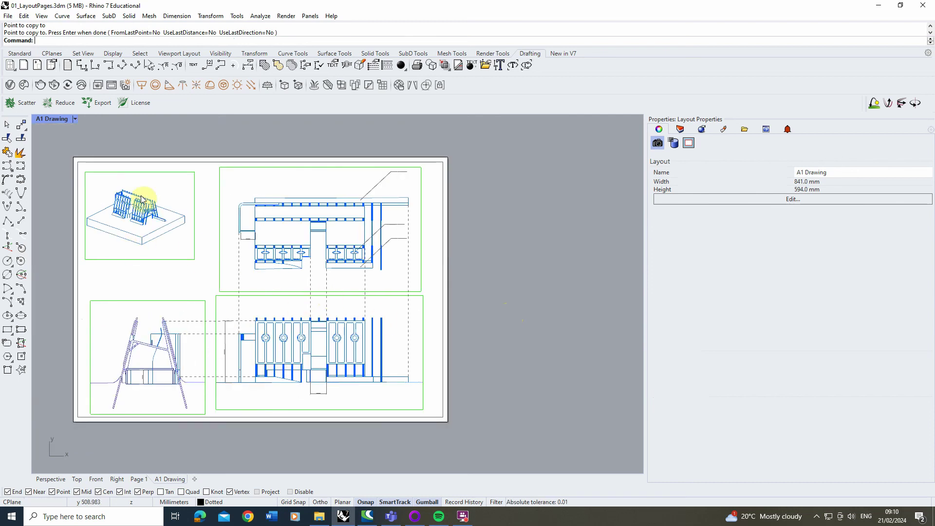
scroll(88, 224, up, 2)
drag(83, 298, 269, 145)
drag(191, 219, 208, 210)
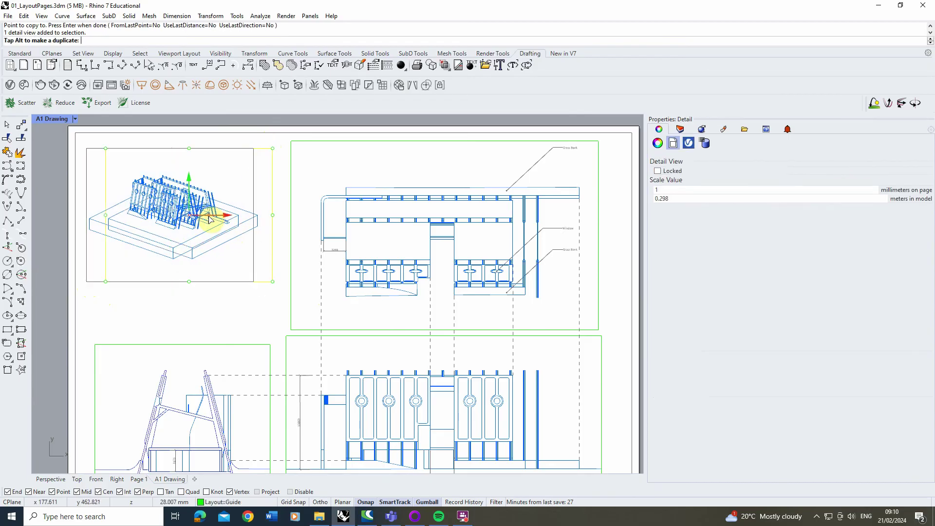
click(235, 307)
Print the A1 landscape layout with Rhino PDF as vector output and save it as 01_ExampleModel_2.
scroll(185, 236, down, 3)
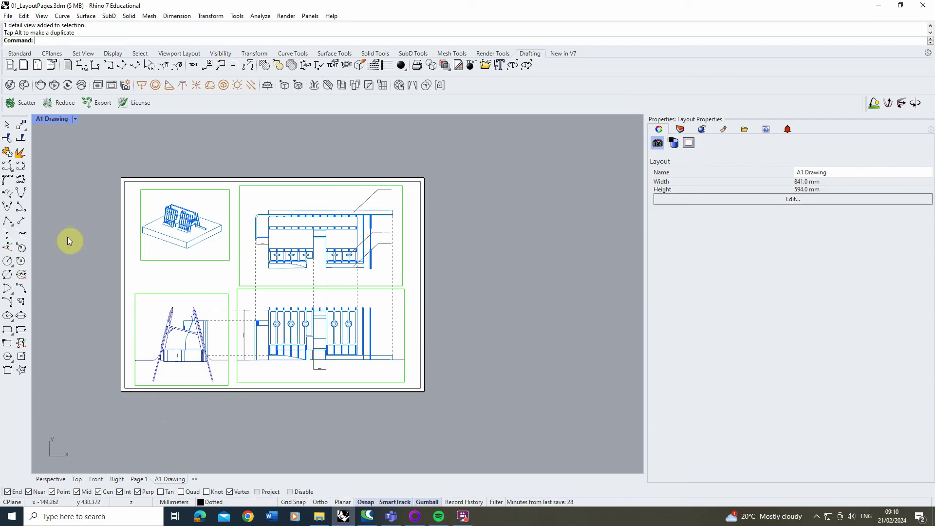
click(10, 16)
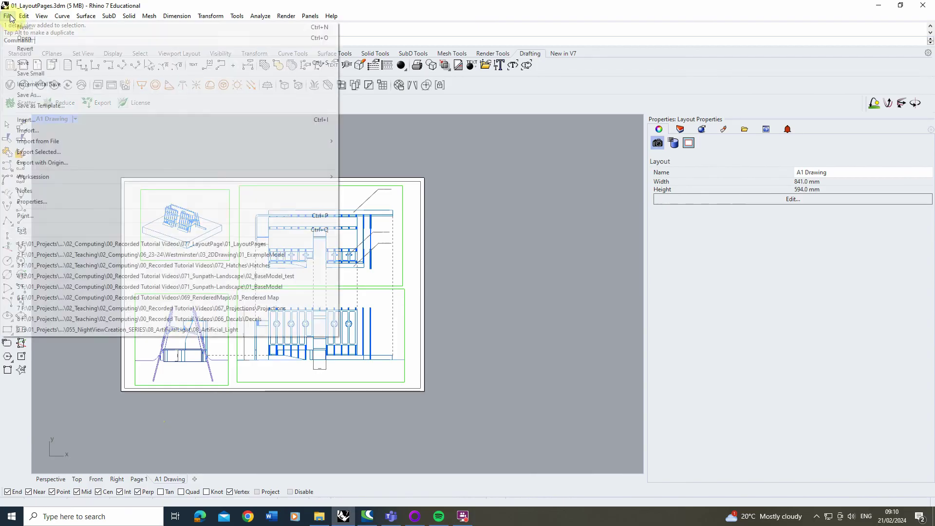
click(32, 216)
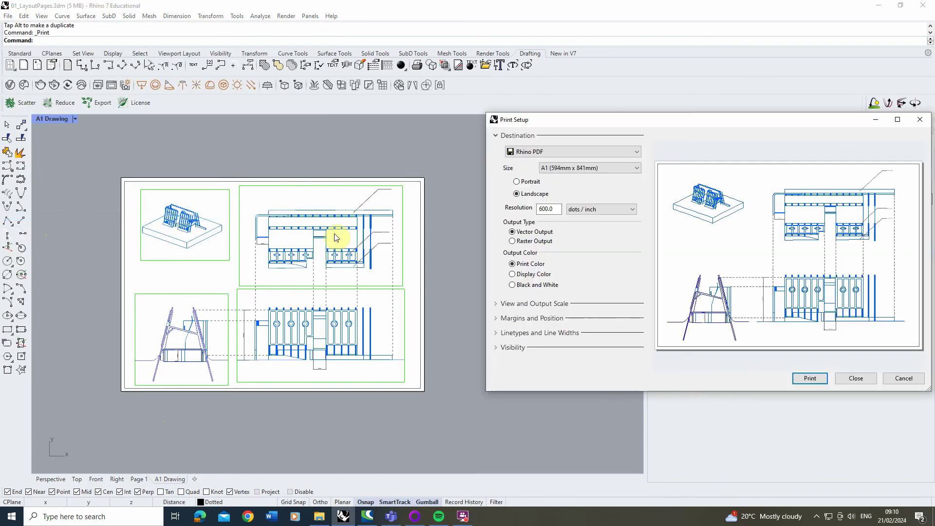
drag(560, 122, 370, 124)
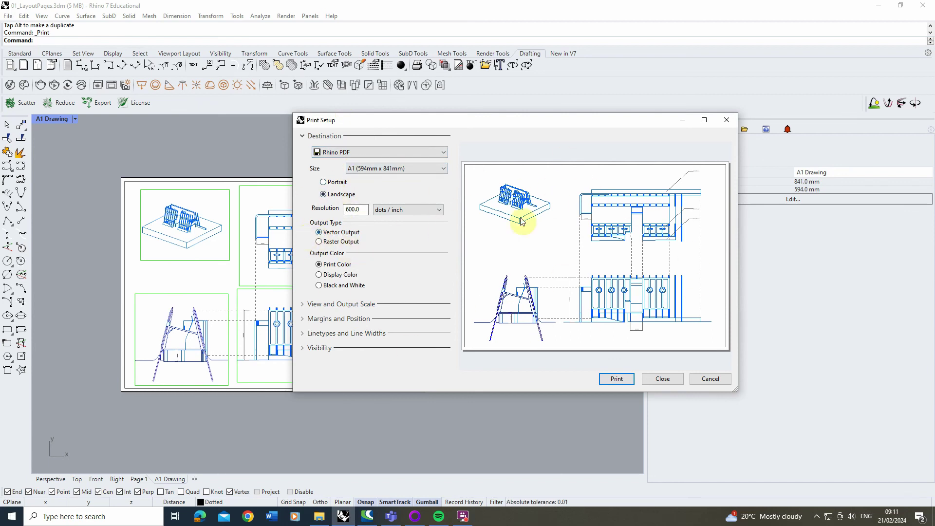
click(616, 379)
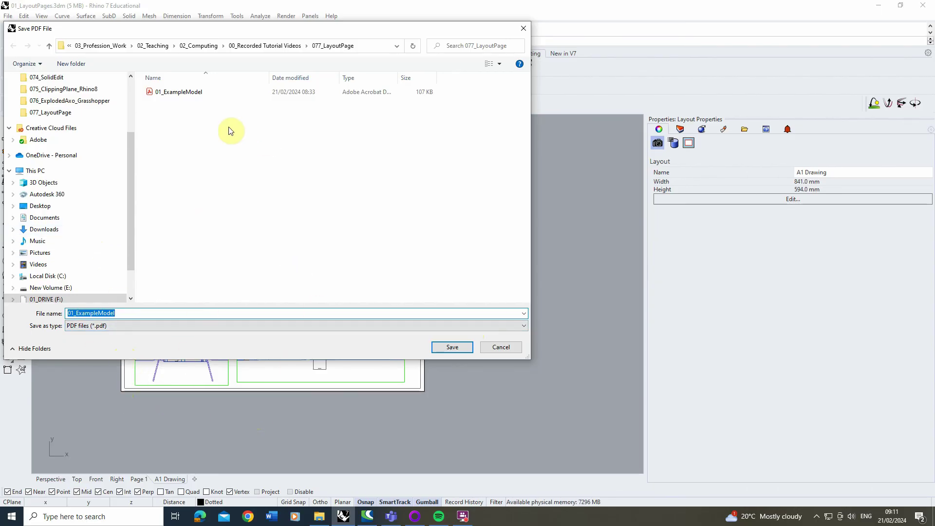
click(125, 313)
text(_)
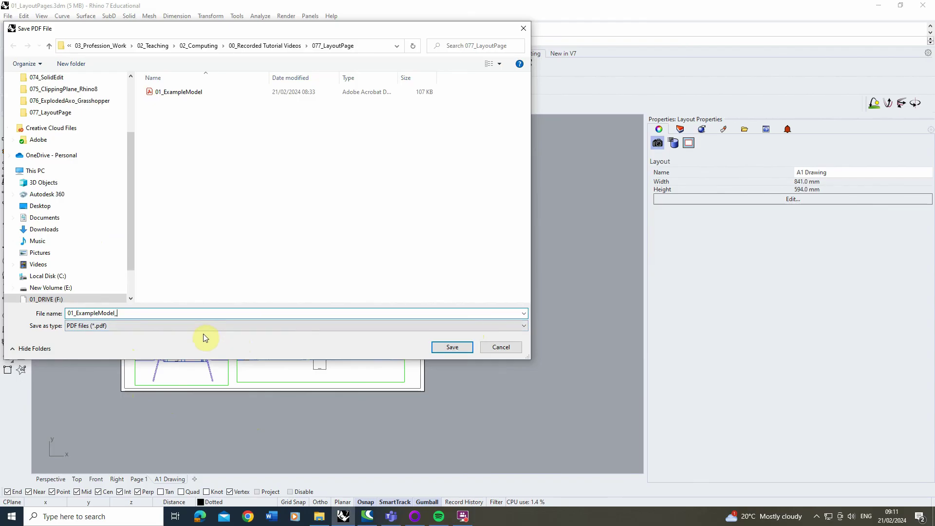
text(2)
click(452, 347)
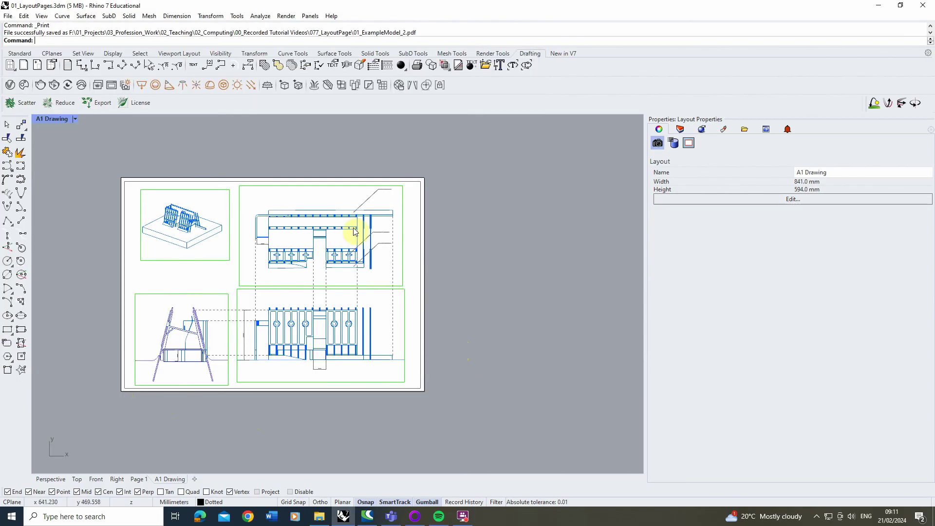